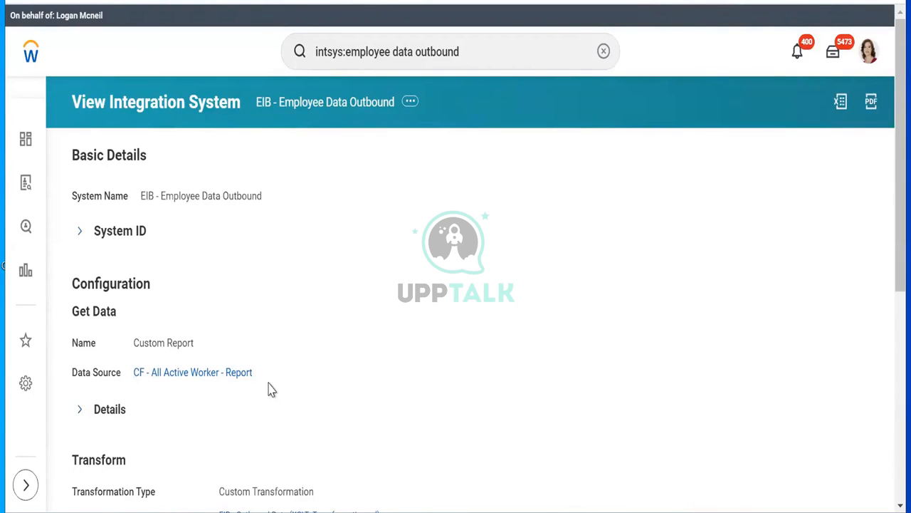
Step: Open the report's data source in a new browser tab
mouse_move(169, 379)
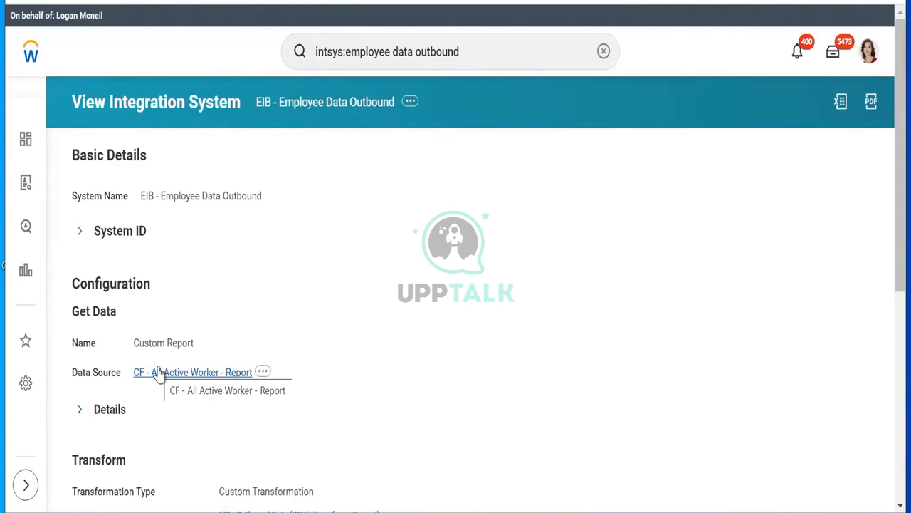
right_click(159, 374)
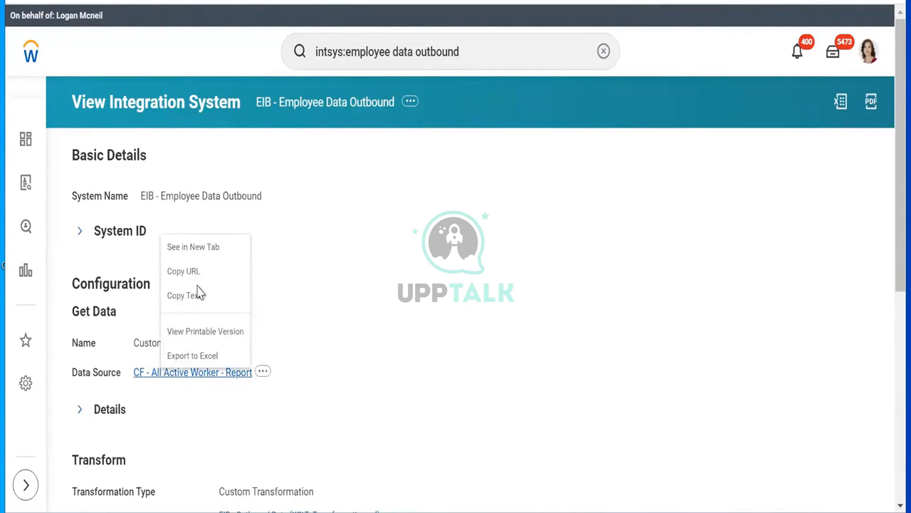
left_click(187, 246)
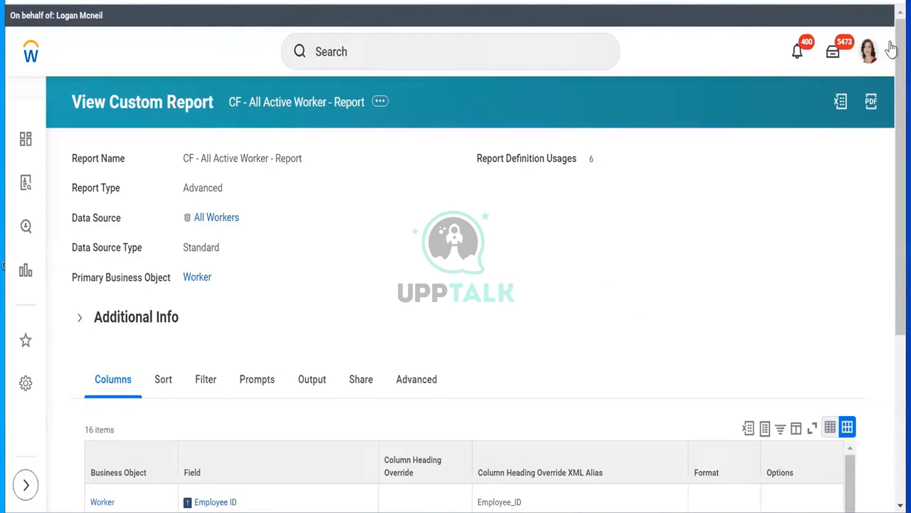
Step: Bring up the related actions for CF - All Active Worker - Report
scroll(891, 42, "down", 3)
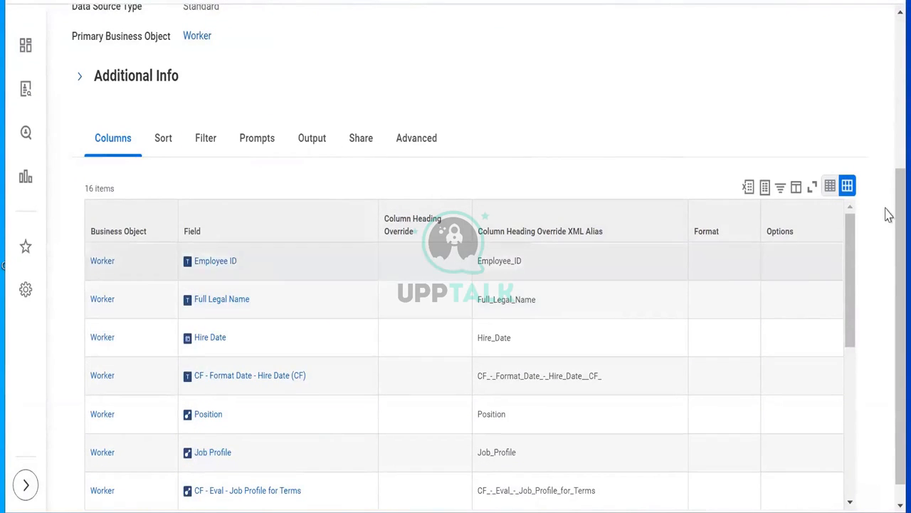
scroll(888, 161, "up", 5)
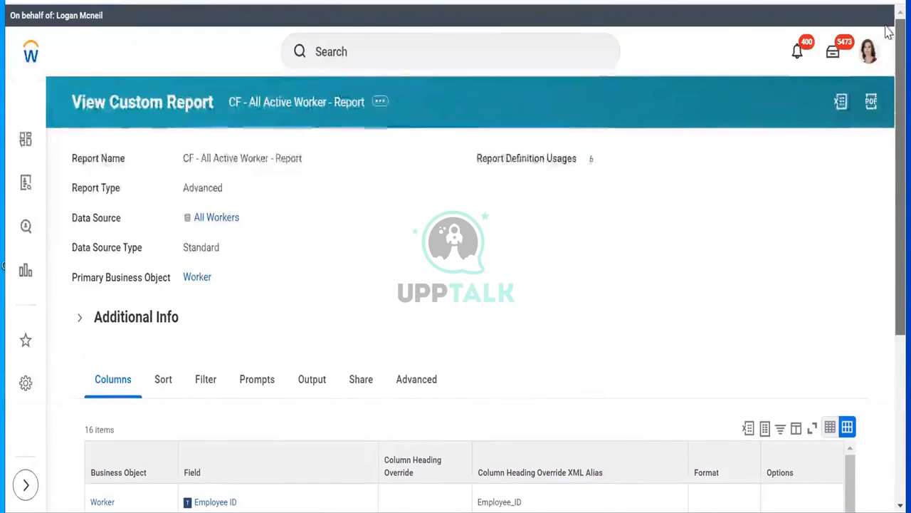
left_click(380, 103)
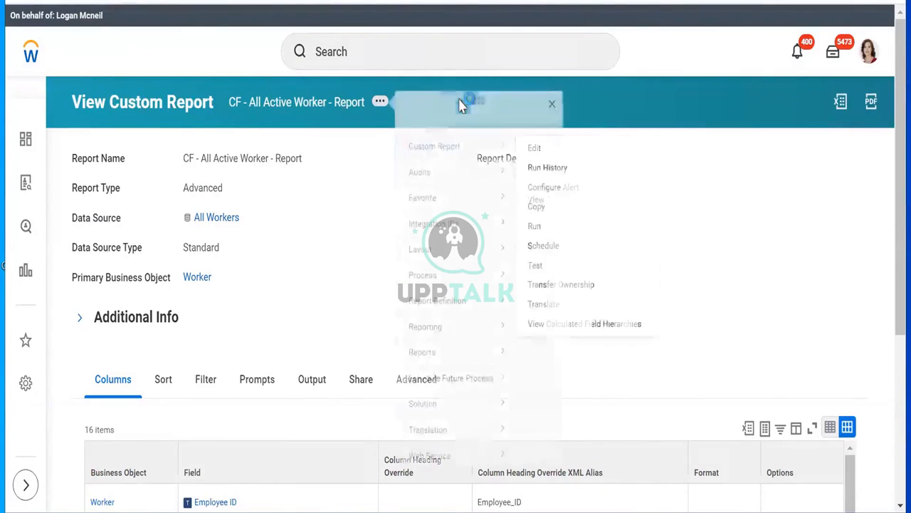
Step: Remove the Hire Date, Job Profile for Terms, Benefit Coverage End Date and Dependent Child CF columns, then save
mouse_move(461, 178)
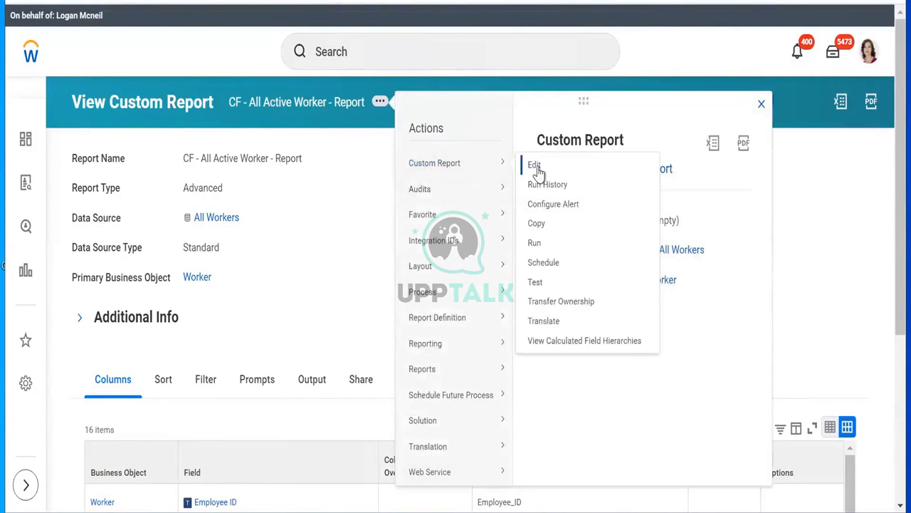
left_click(534, 164)
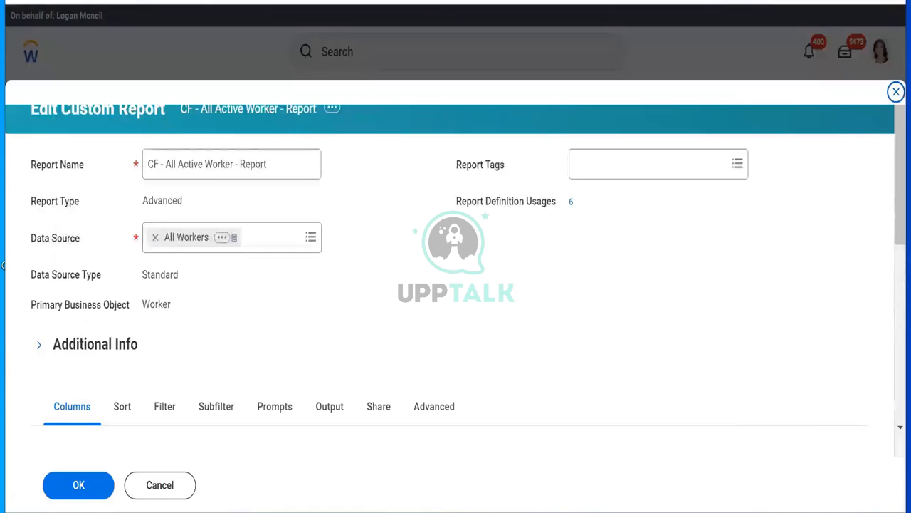
scroll(889, 185, "down", 4)
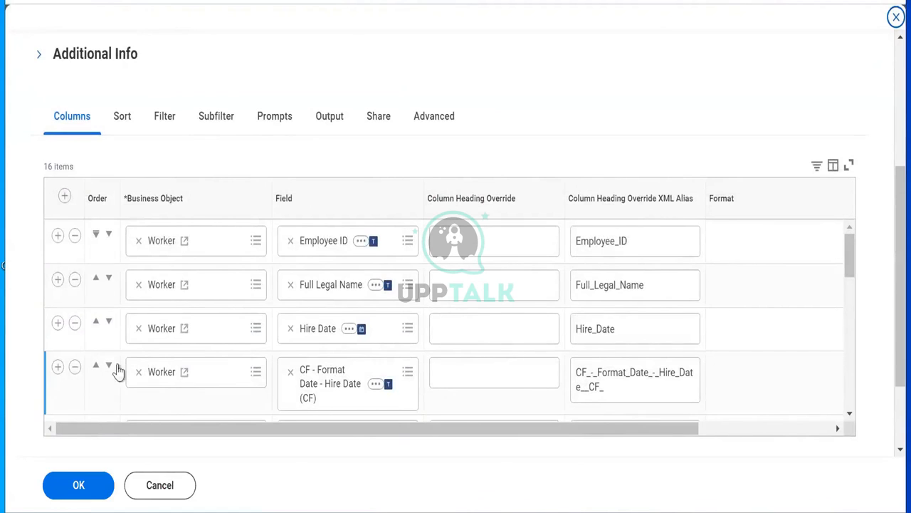
left_click(75, 367)
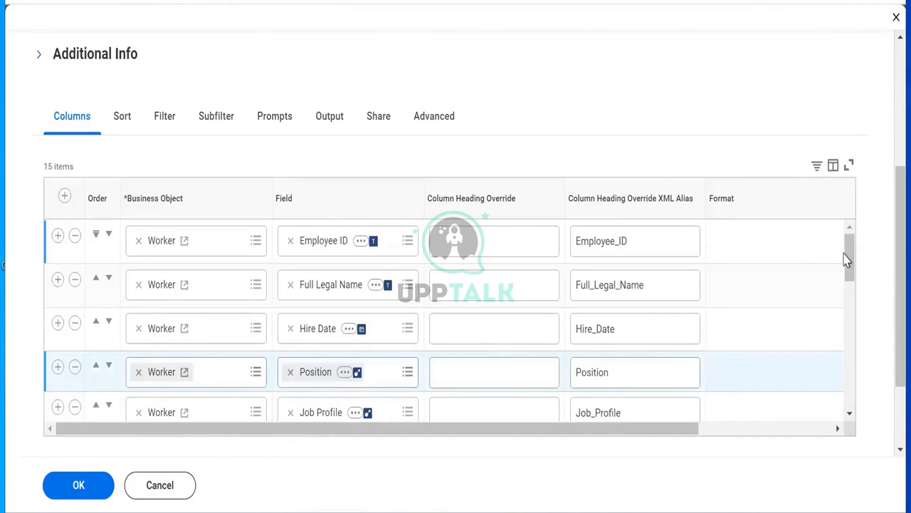
left_click_drag(850, 254, 849, 292)
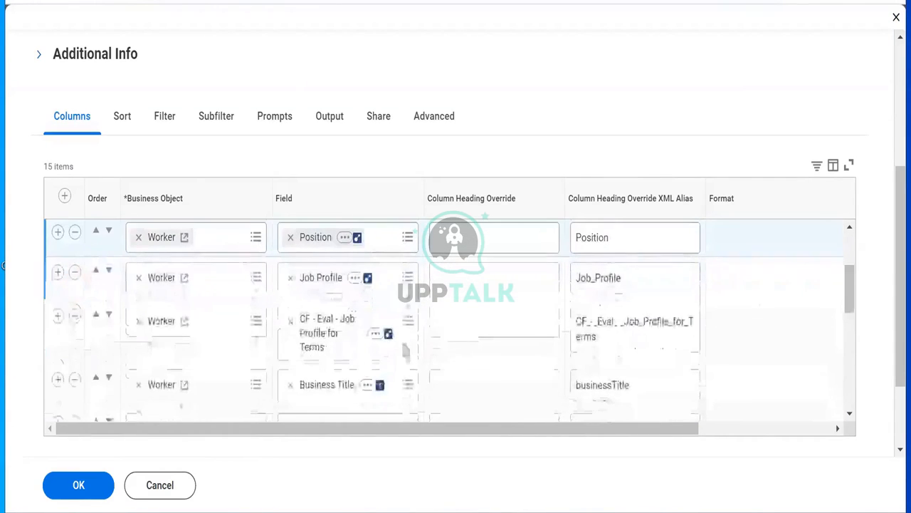
left_click(76, 317)
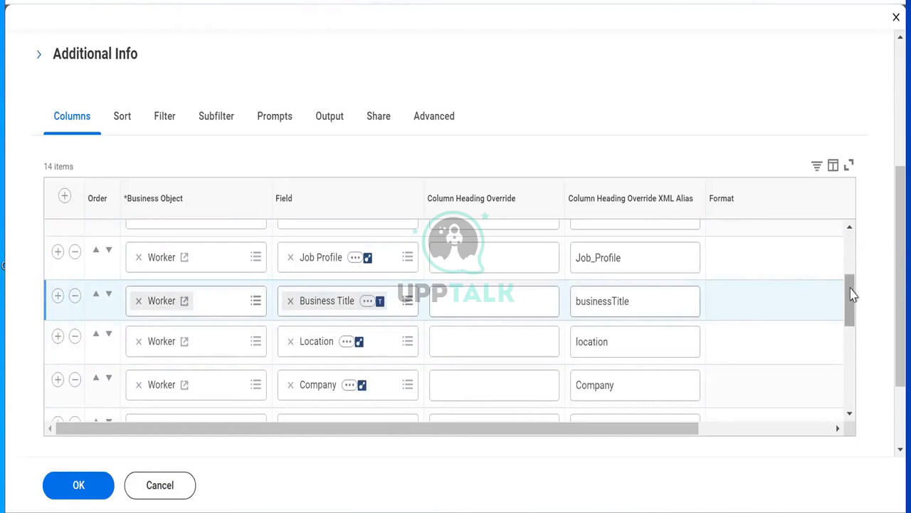
left_click_drag(853, 295, 858, 376)
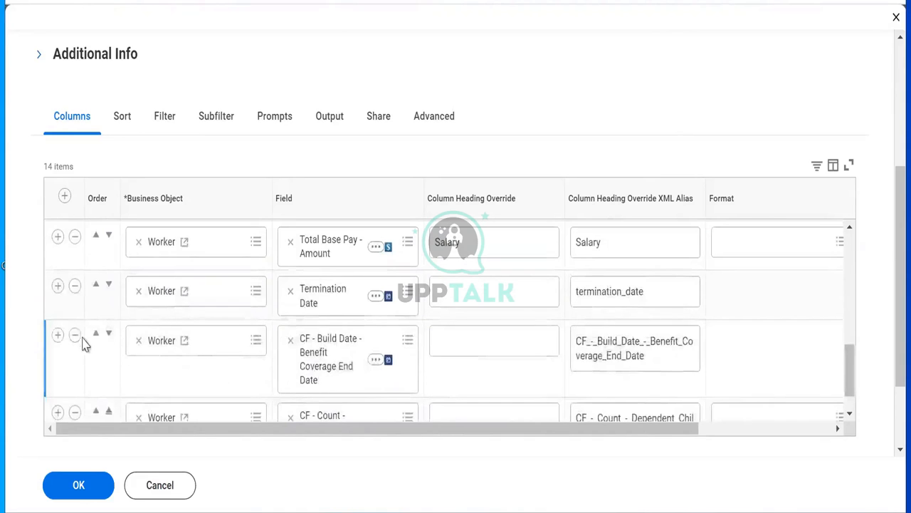
left_click(76, 337)
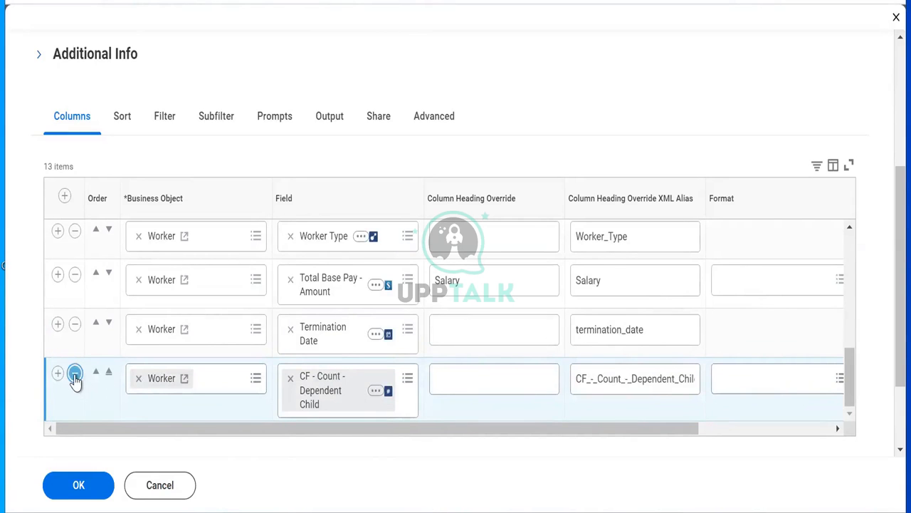
left_click(74, 375)
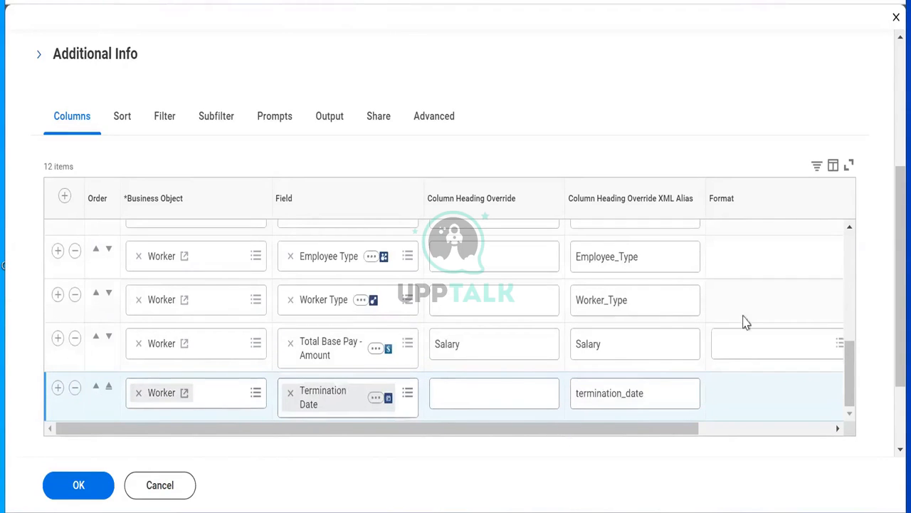
left_click_drag(848, 369, 830, 379)
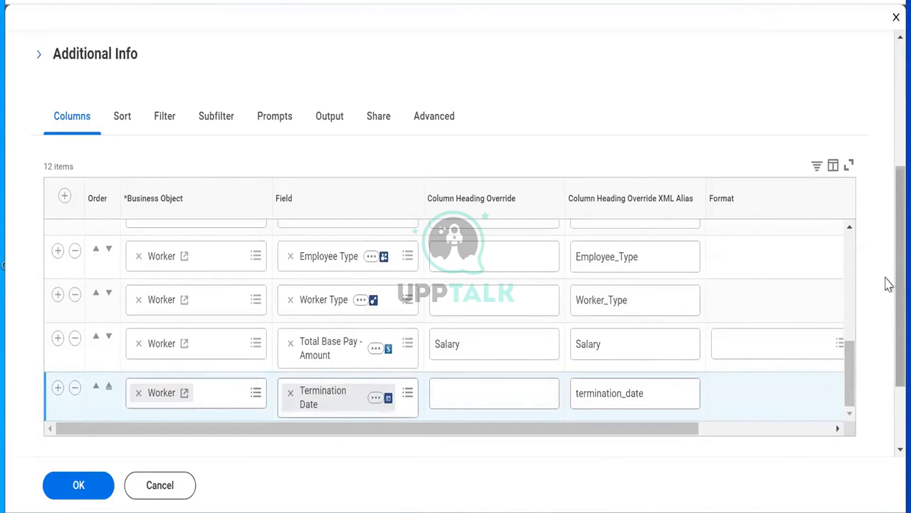
scroll(889, 300, "down", 1)
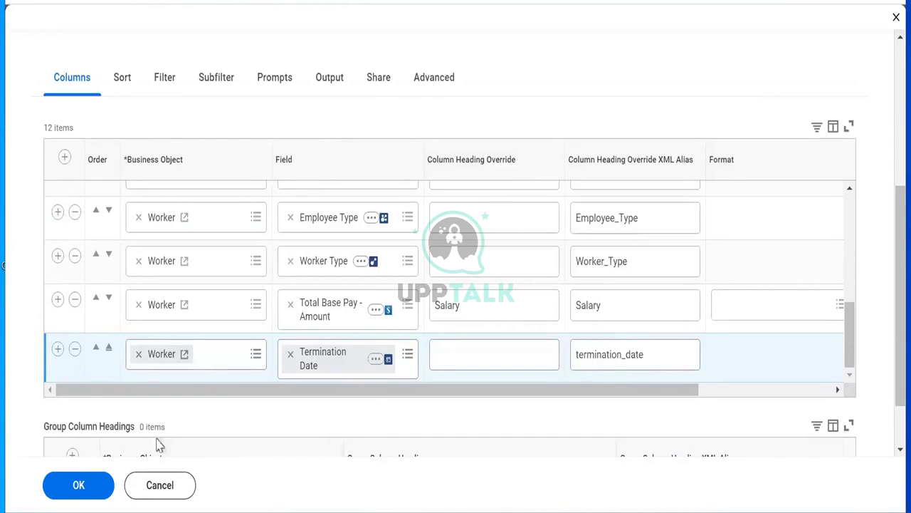
left_click(80, 486)
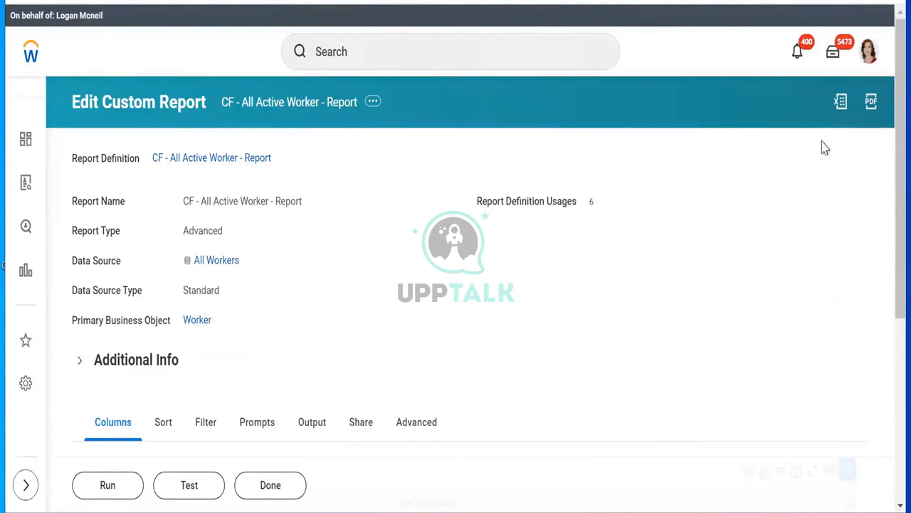
Step: Check the EIB - Employee Data Outbound System ID details, then go to the Workday home page
left_click_drag(889, 96, 882, 60)
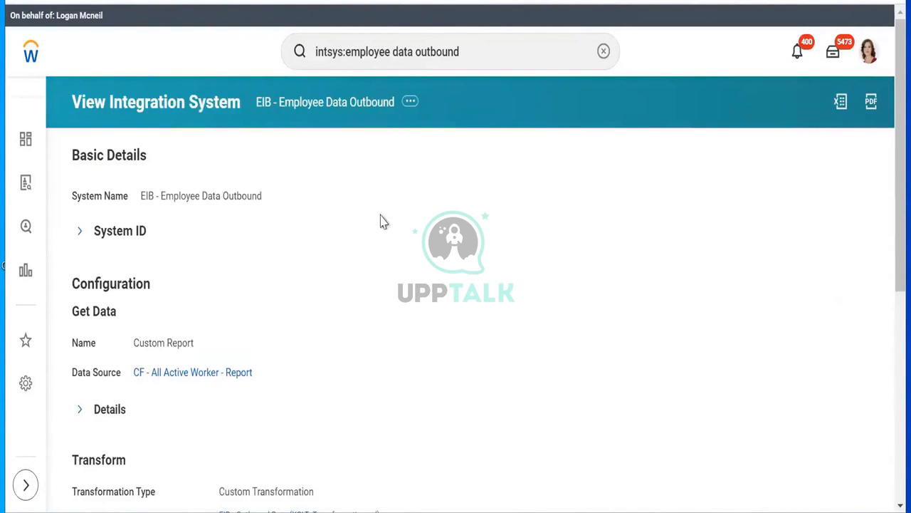
left_click(140, 230)
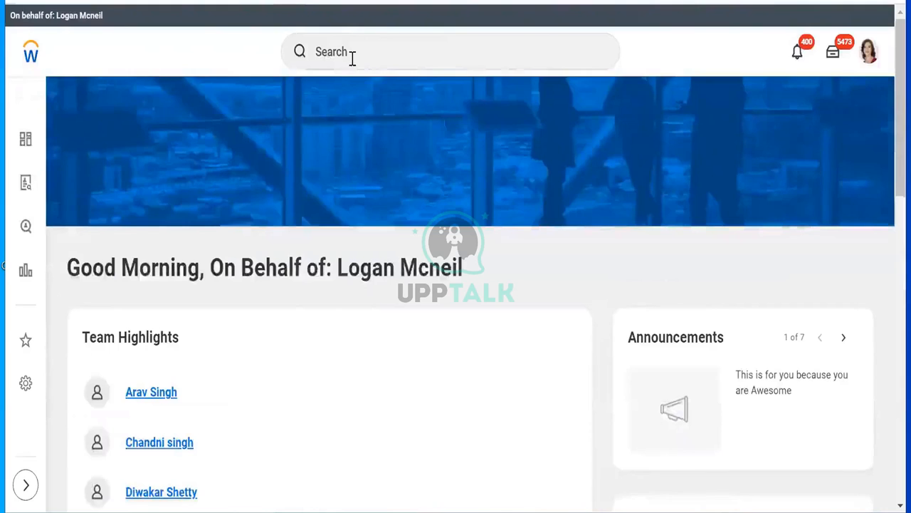
left_click(351, 57)
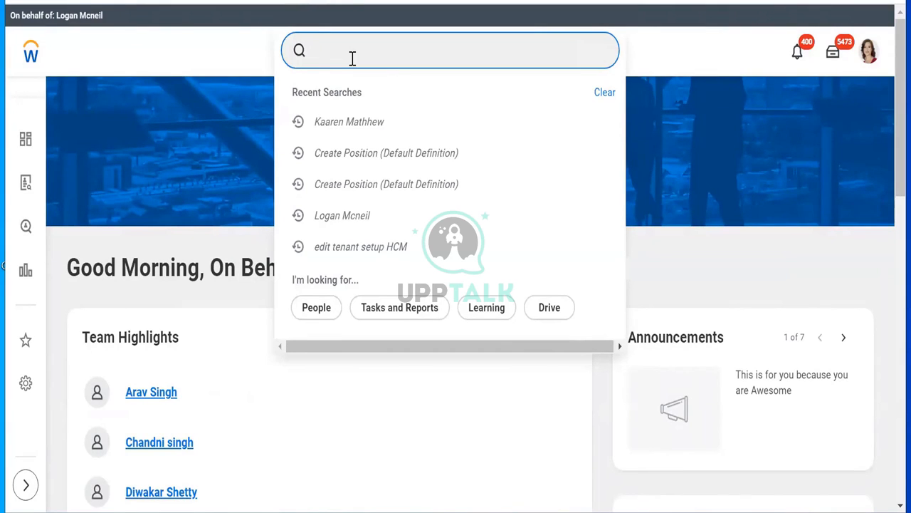
Step: Search 'create int sys user' and launch the Create Integration System User task
type("creat")
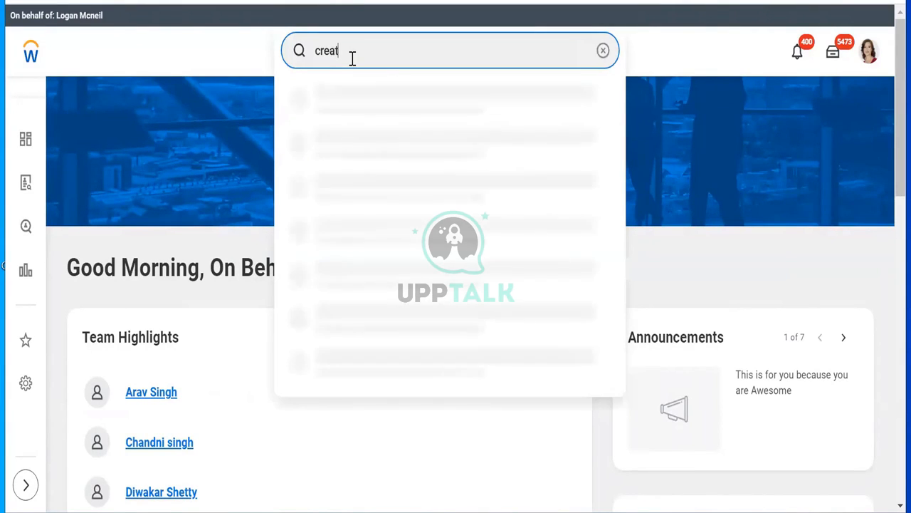
type("e int sys user")
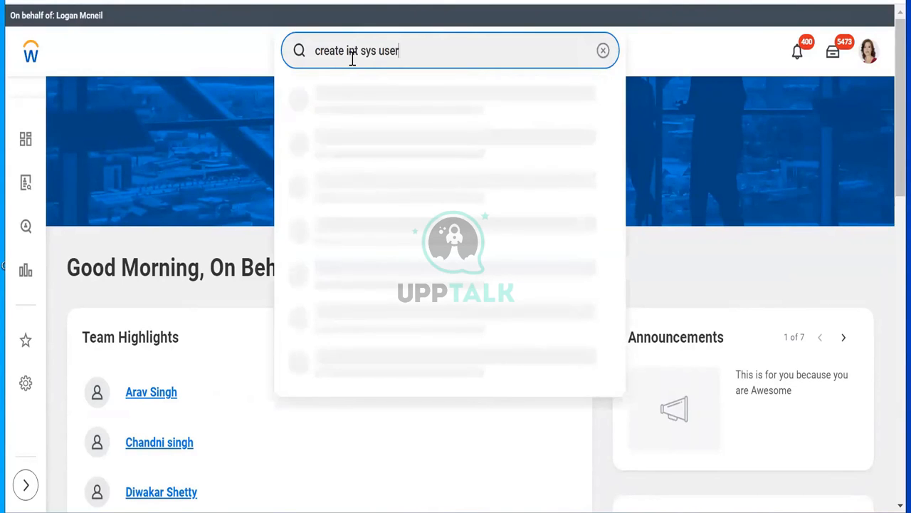
left_click(376, 230)
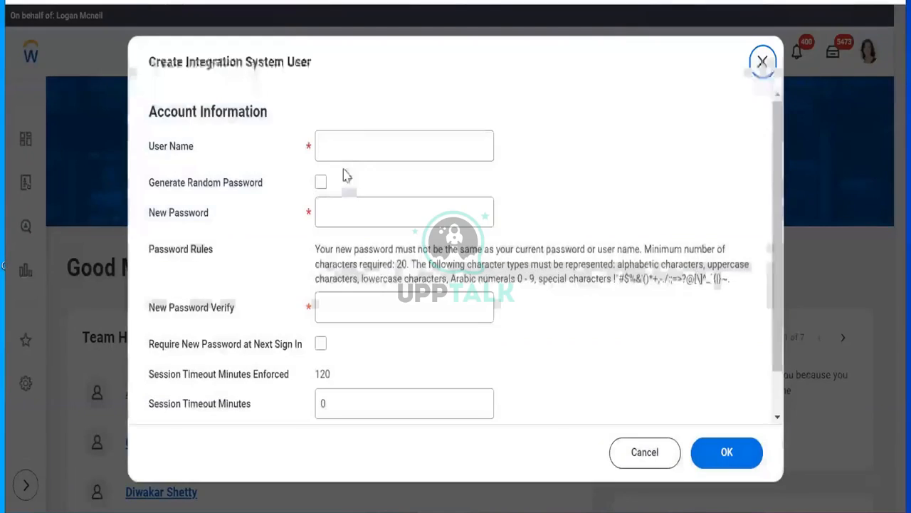
Step: Enter user name CF_ISU_Int, correcting a typo, and move to the password fields
left_click(352, 143)
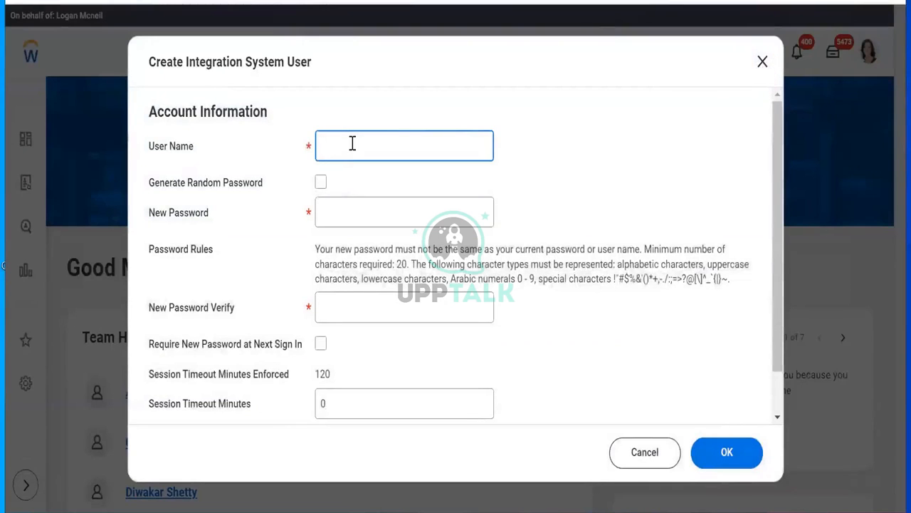
type("CF_ISU_")
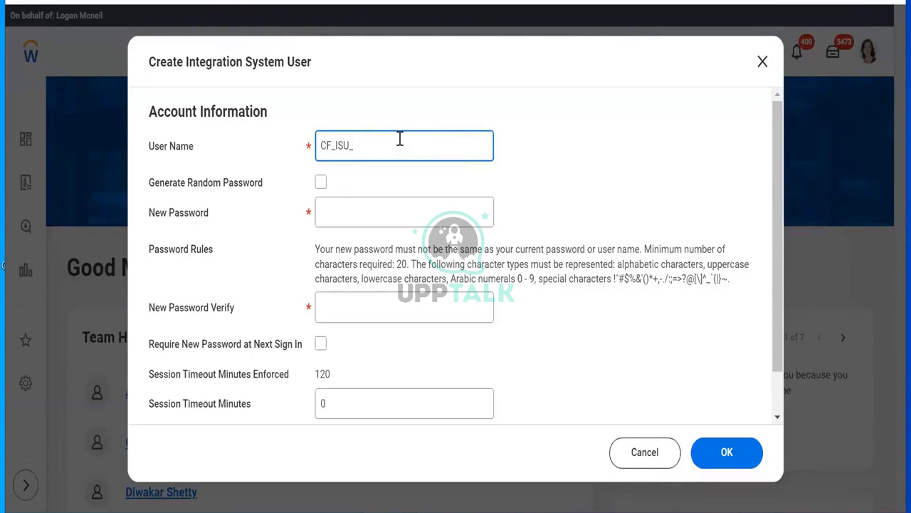
type("Int")
left_click(339, 213)
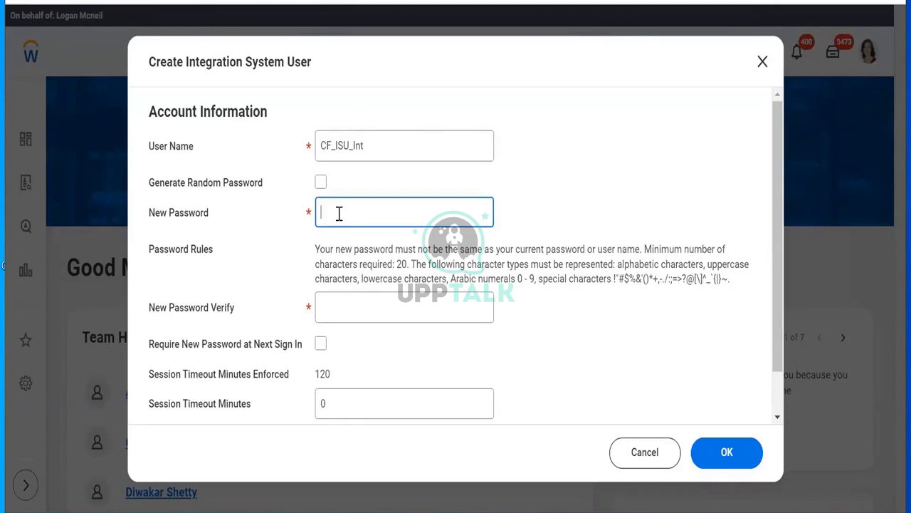
type("••••••••••••••")
left_click(342, 307)
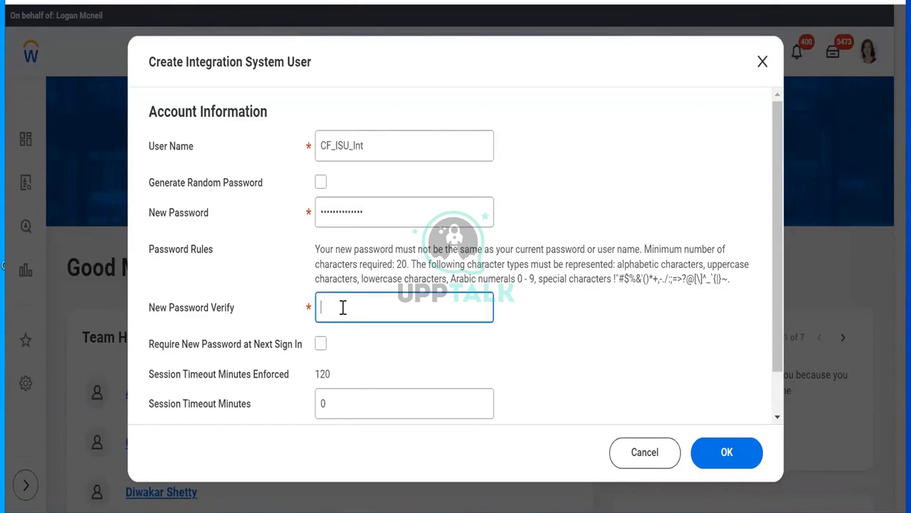
Step: Fill in New Password and its verification field
type("••••••")
key("BackSpace")
key("BackSpace")
key("BackSpace")
key("BackSpace")
key("BackSpace")
type("••••••••••••••")
Step: Review the CF_ISU_Int user name and submit the new integration system user
left_click_drag(391, 145, 303, 140)
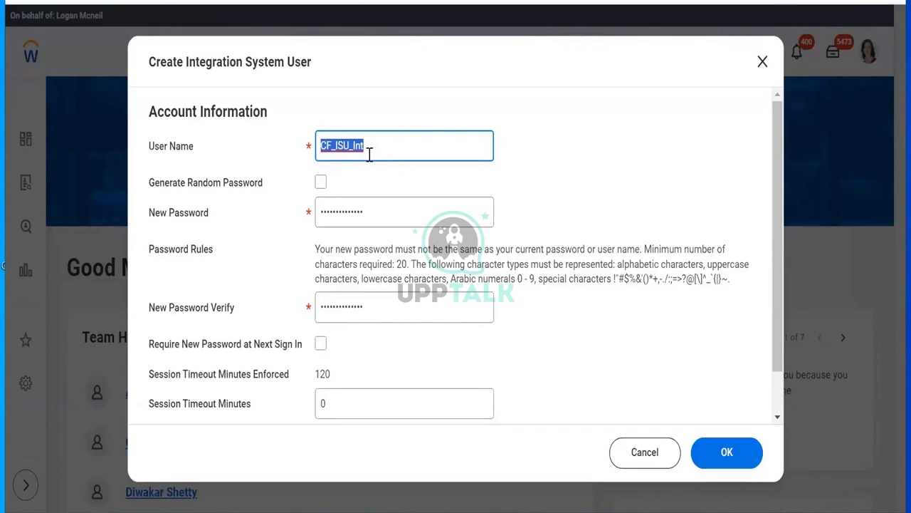
left_click_drag(369, 151, 302, 151)
left_click(348, 143)
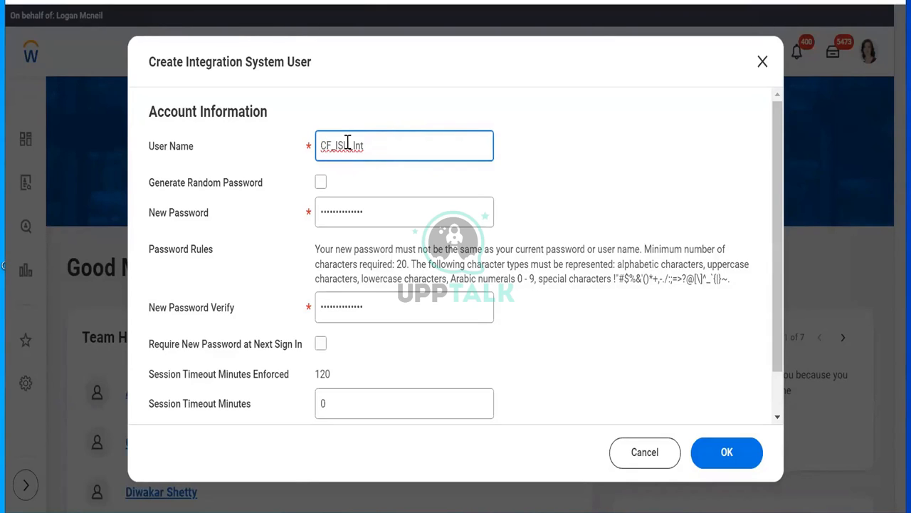
double_click(400, 147)
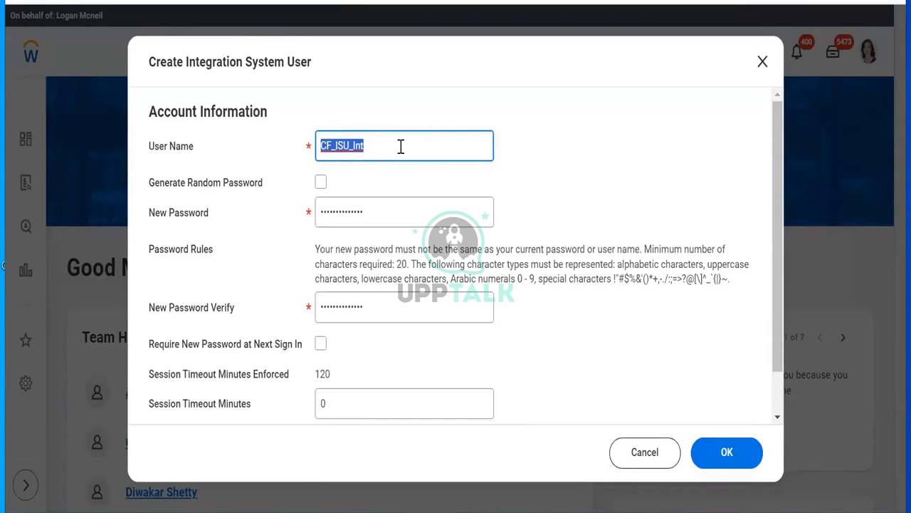
left_click(289, 244)
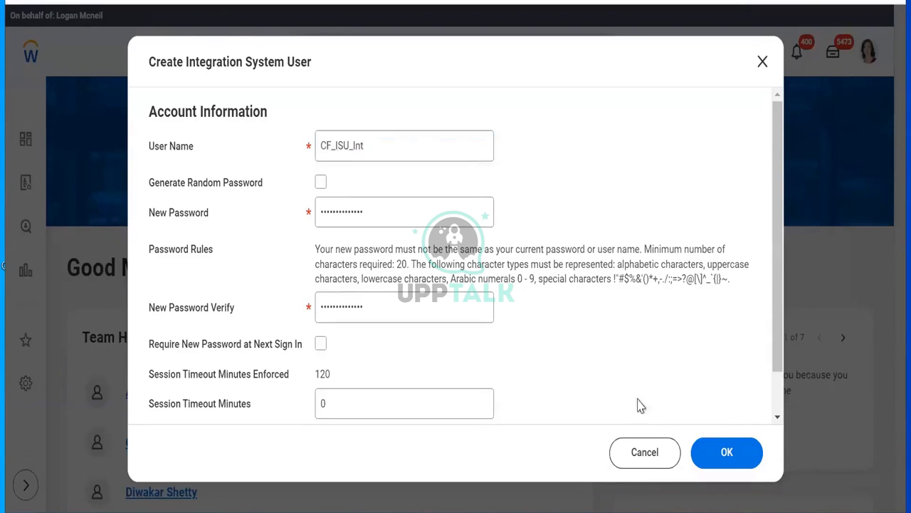
left_click(728, 454)
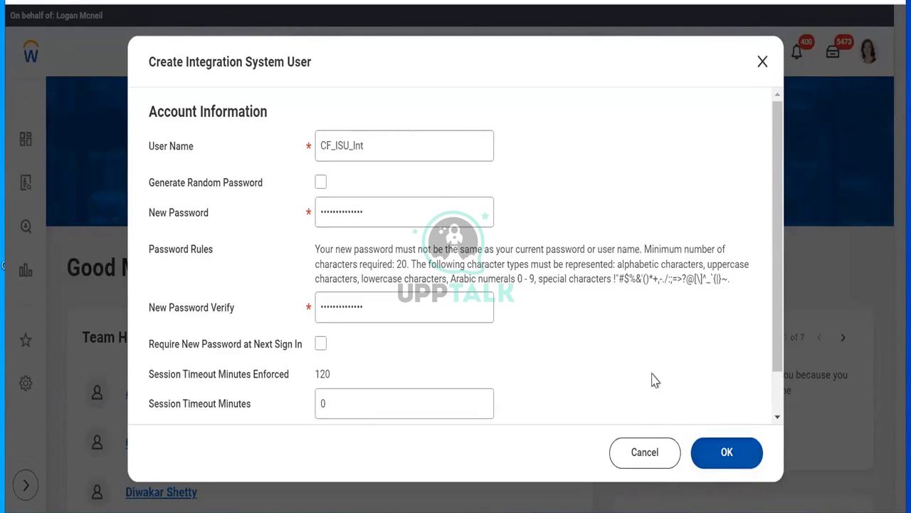
left_click(395, 148)
left_click_drag(391, 146, 317, 151)
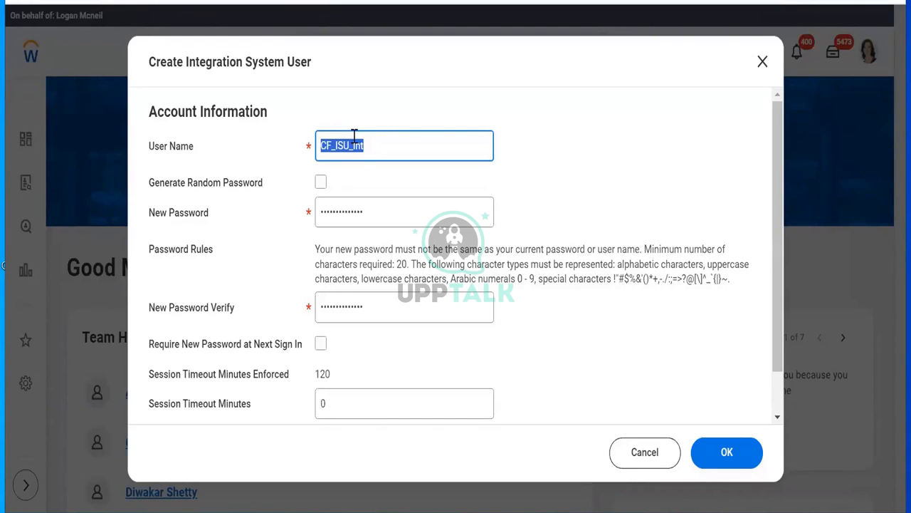
left_click(360, 174)
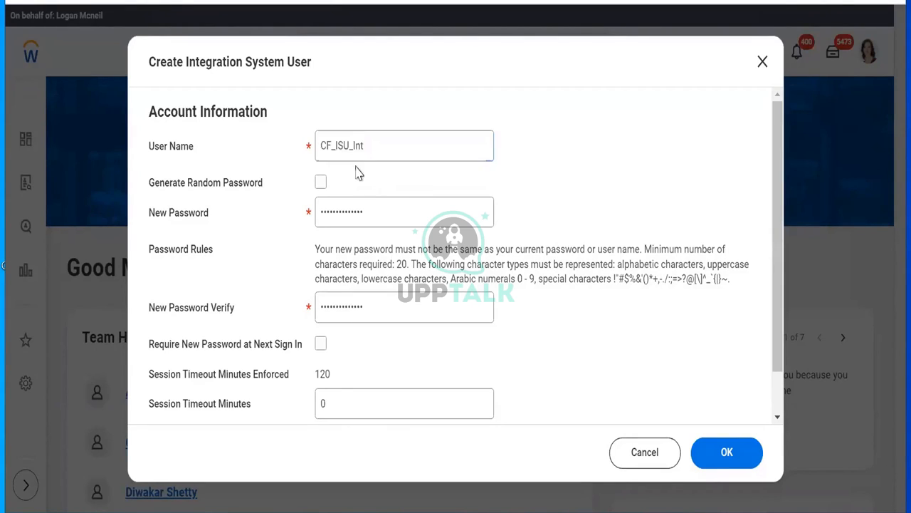
scroll(781, 399, "down", 1)
Step: View the password error, re-enter New Password and its verification, and resubmit
left_click(745, 451)
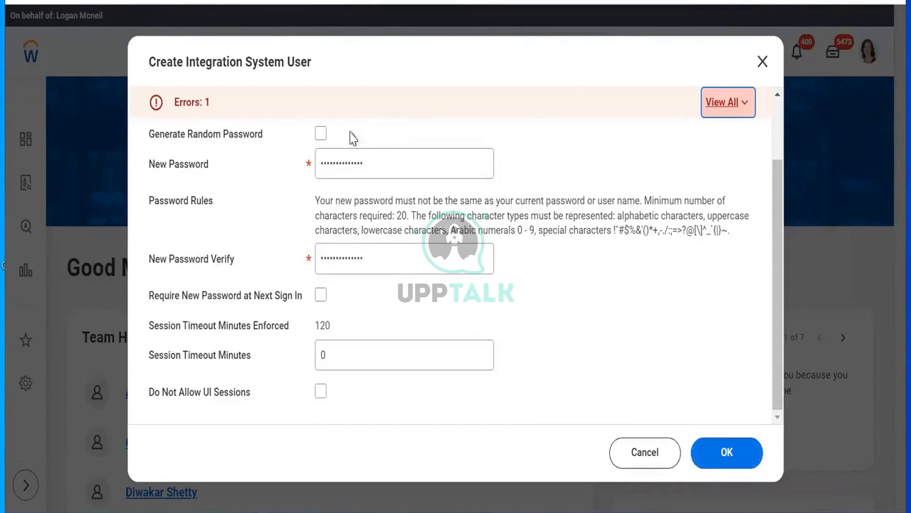
left_click(721, 109)
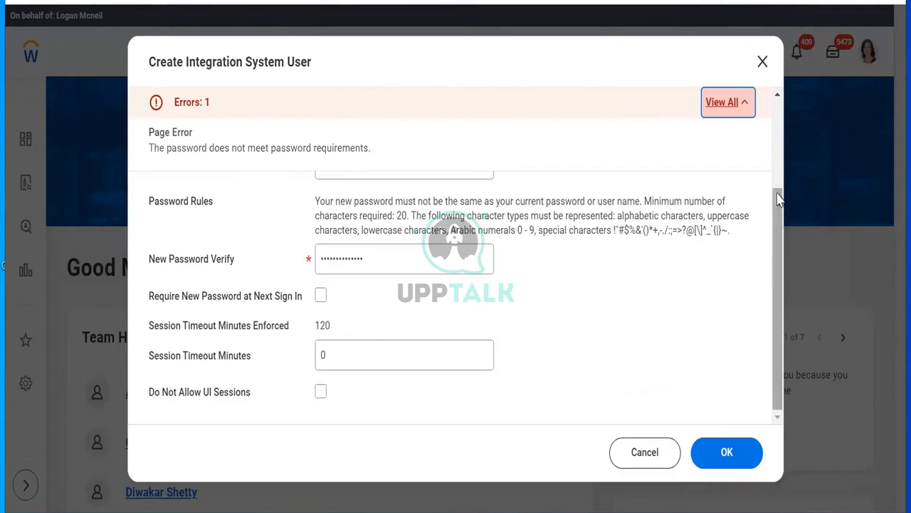
scroll(722, 188, "up", 3)
double_click(385, 242)
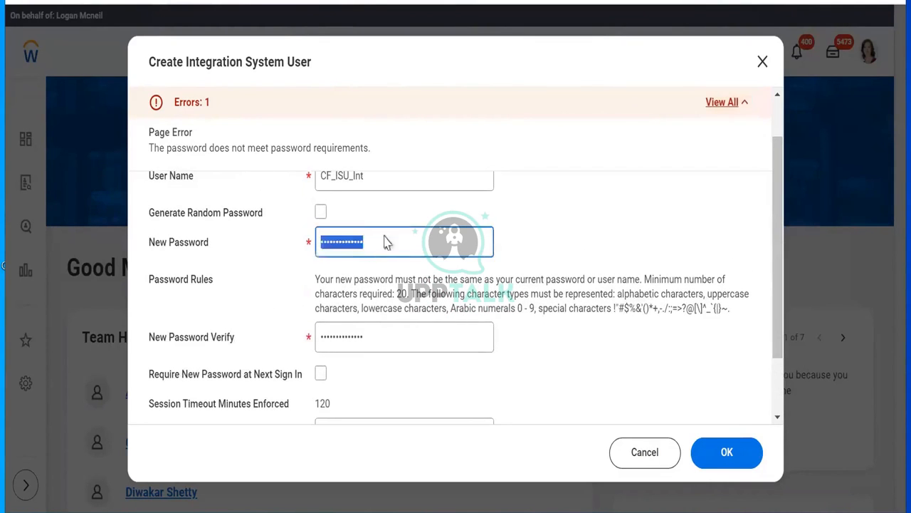
double_click(370, 239)
type("*****************")
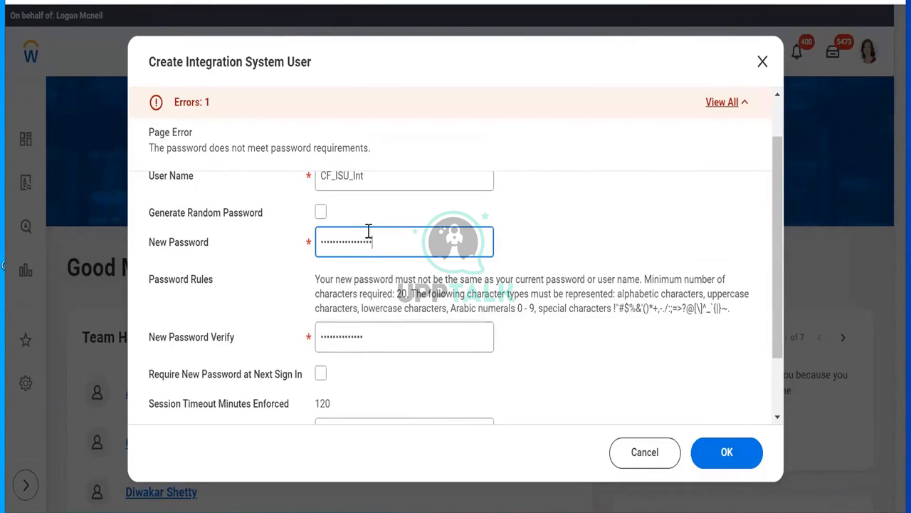
double_click(376, 332)
type("*****************")
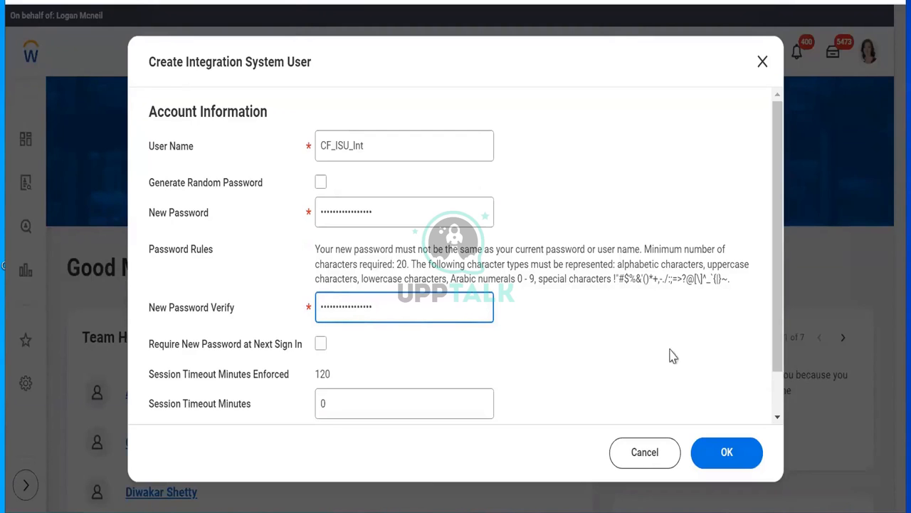
left_click_drag(773, 383, 766, 428)
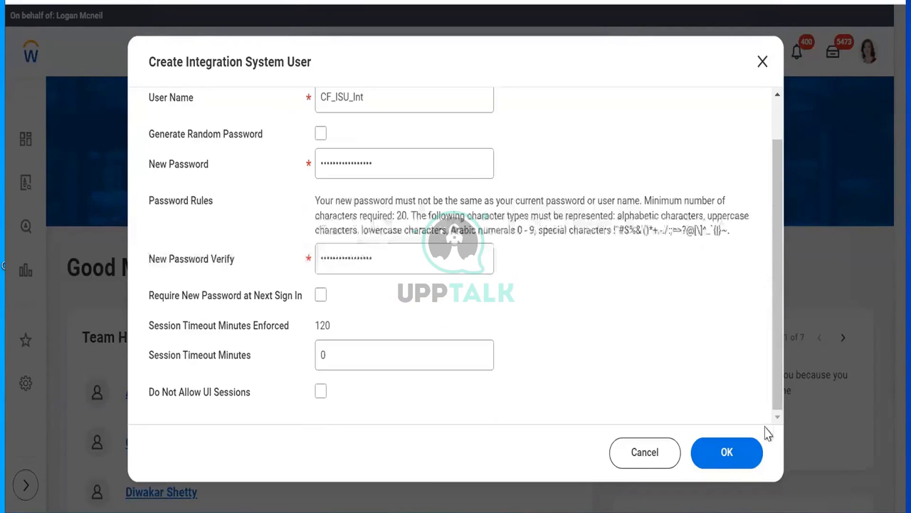
left_click(723, 453)
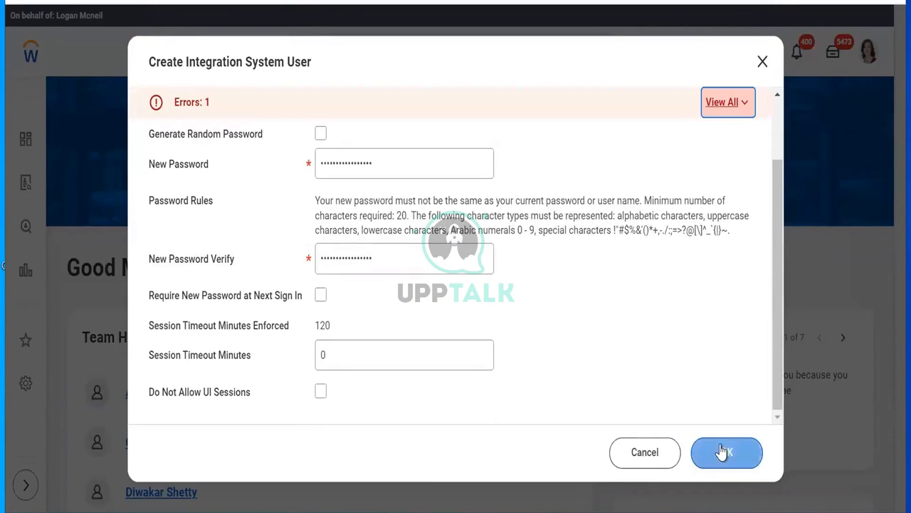
left_click(722, 453)
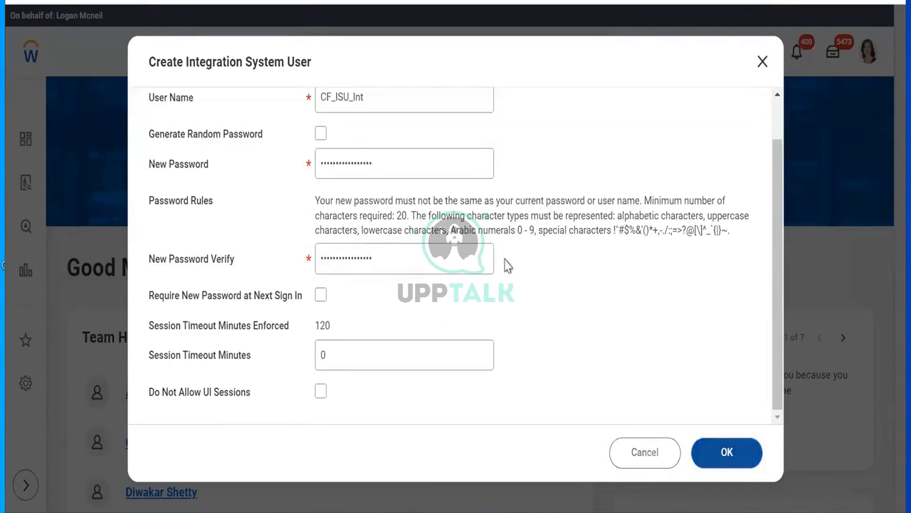
Step: Enter a different password in both password fields and submit the form again
double_click(406, 158)
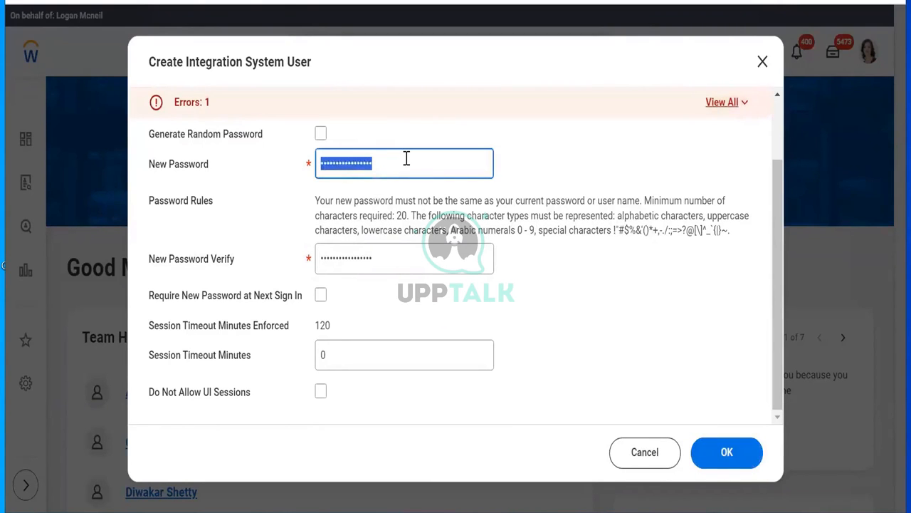
type("••••••")
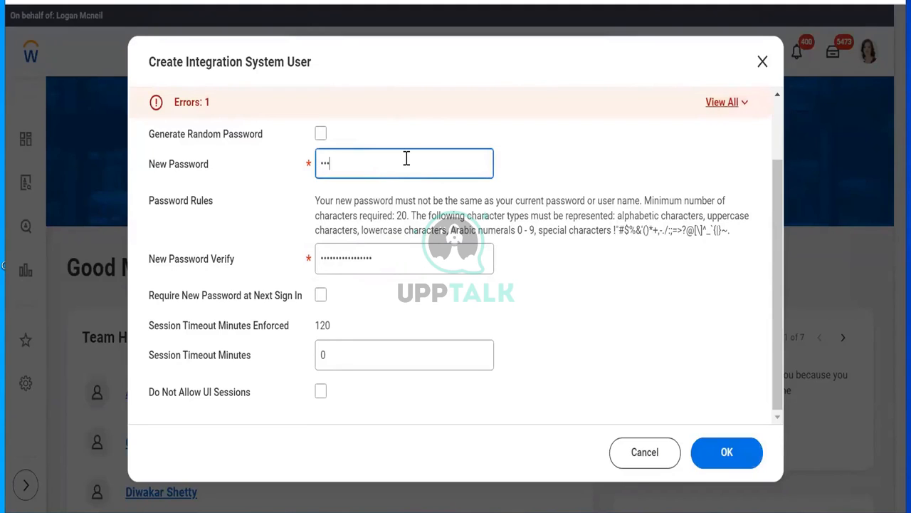
type("•••••••••••")
double_click(405, 262)
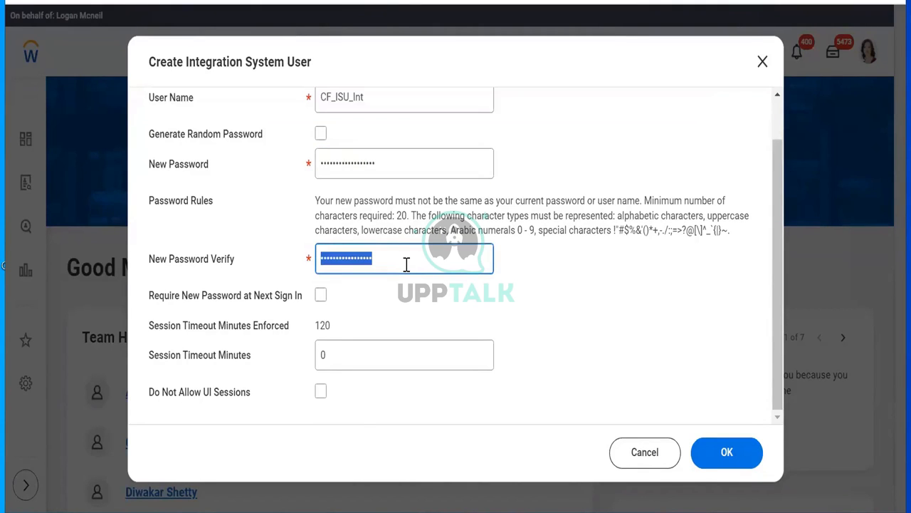
type("••••••••••••••••••••")
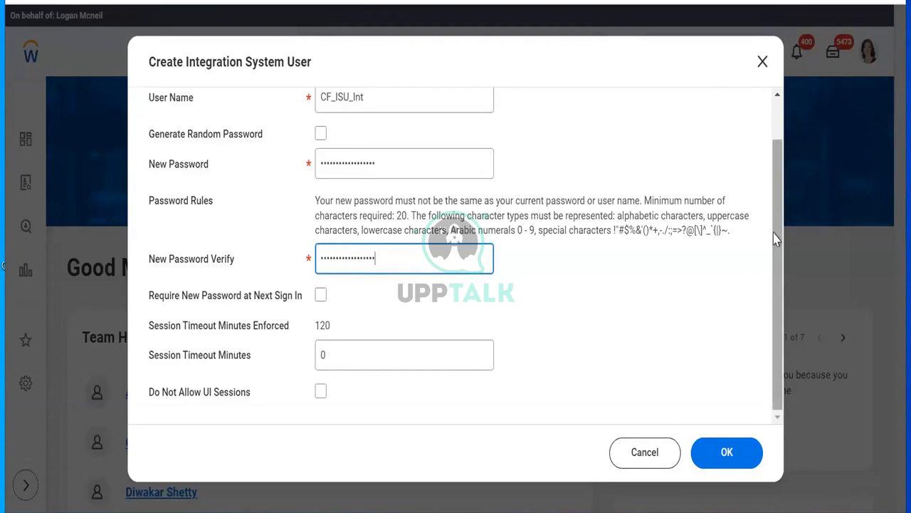
left_click(721, 459)
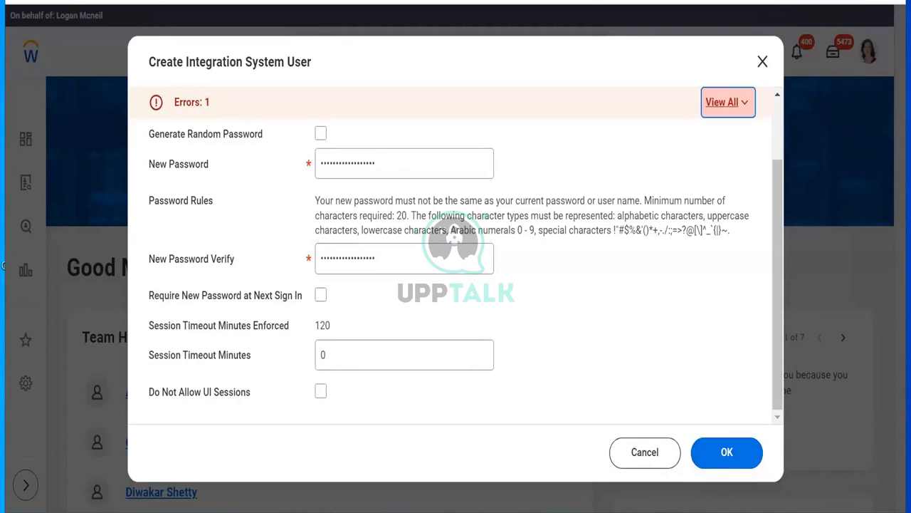
key("super")
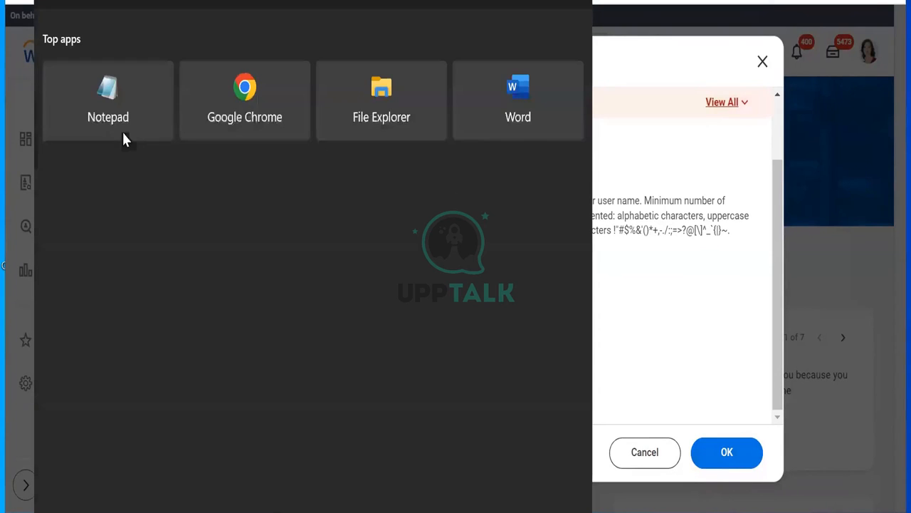
left_click(92, 93)
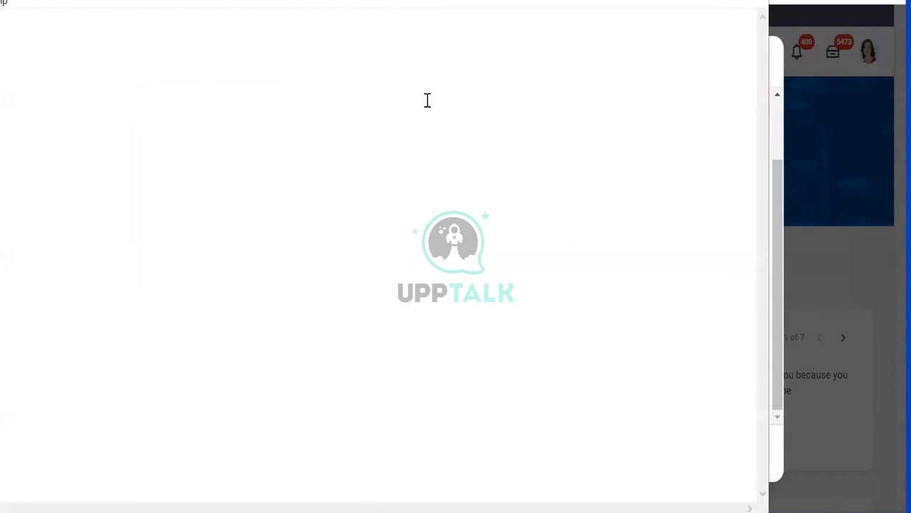
left_click_drag(370, 0, 518, 41)
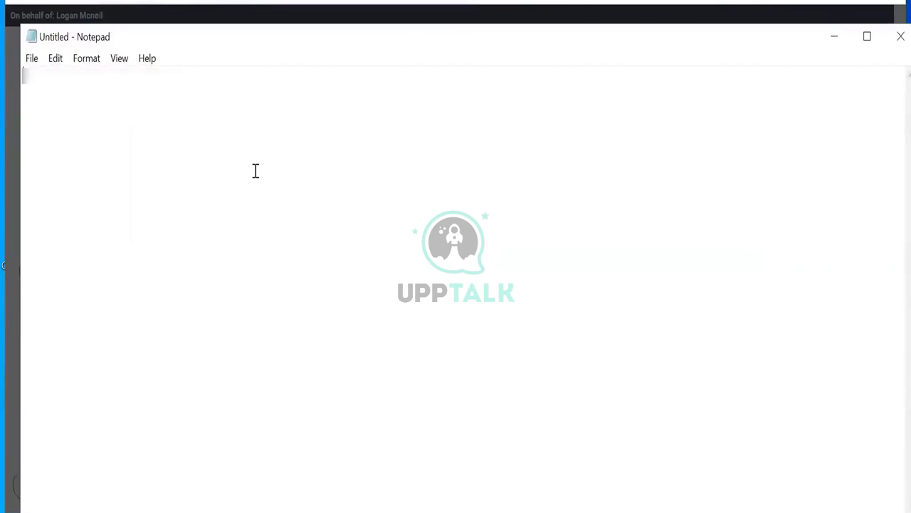
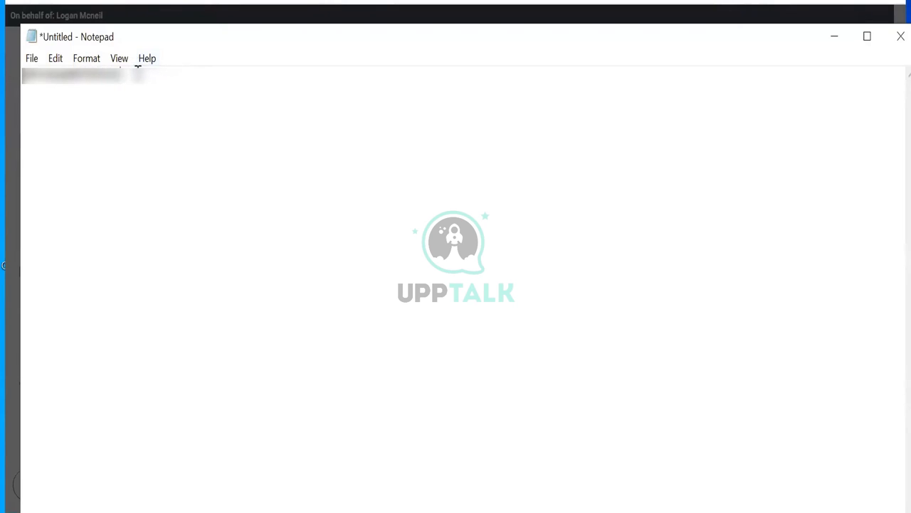
left_click_drag(24, 71, 9, 75)
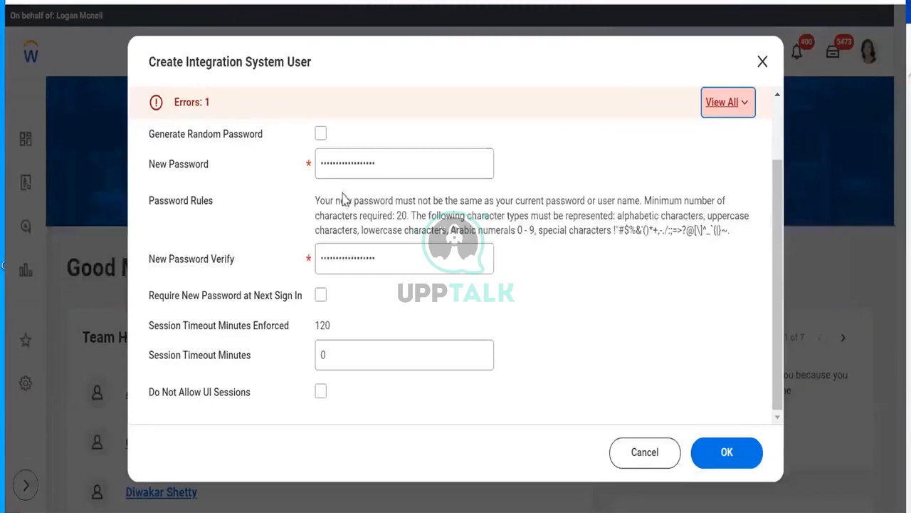
Step: Paste the Notepad-drafted password into New Password and New Password Verify, then return to Notepad
left_click(397, 163)
key("ctrl+a")
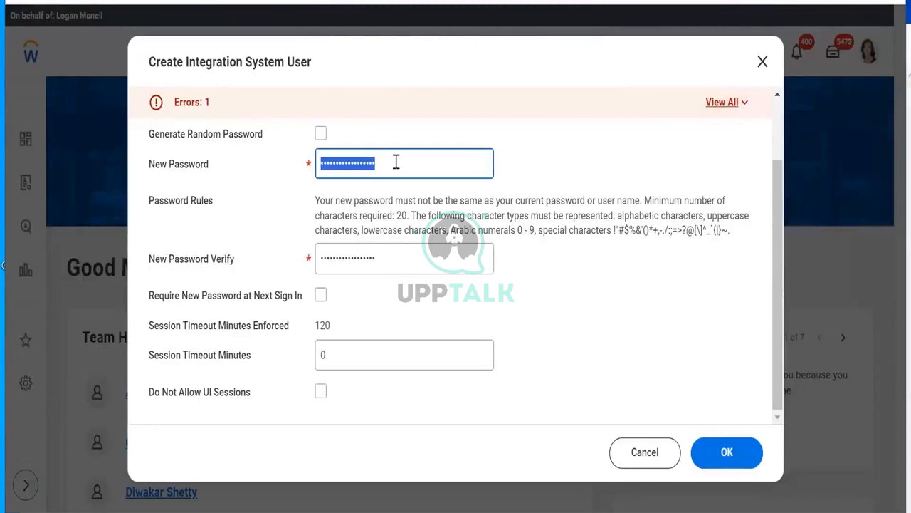
left_click(397, 163)
left_click(392, 258)
key("ctrl+a")
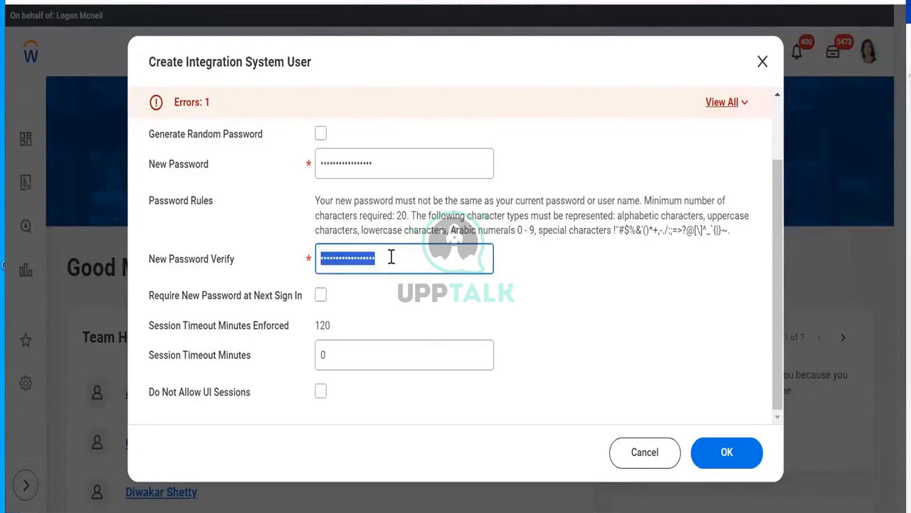
key("ctrl+v")
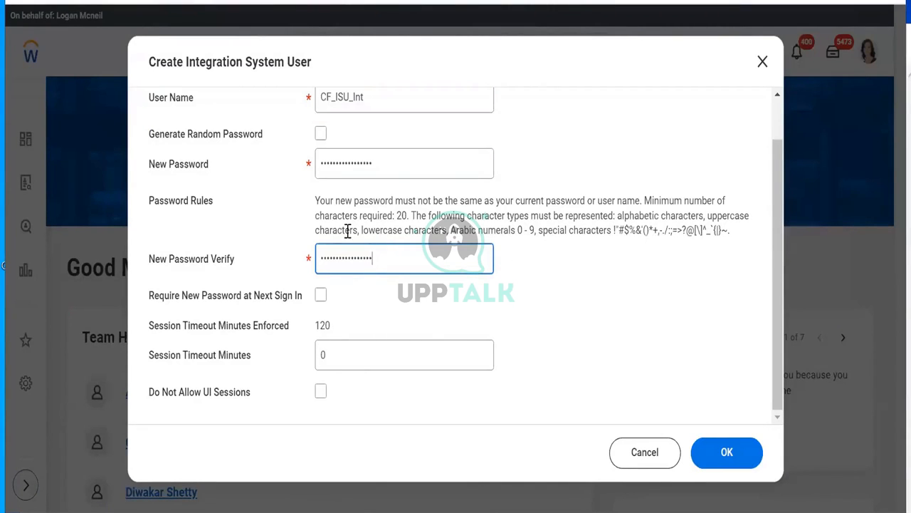
left_click(369, 511)
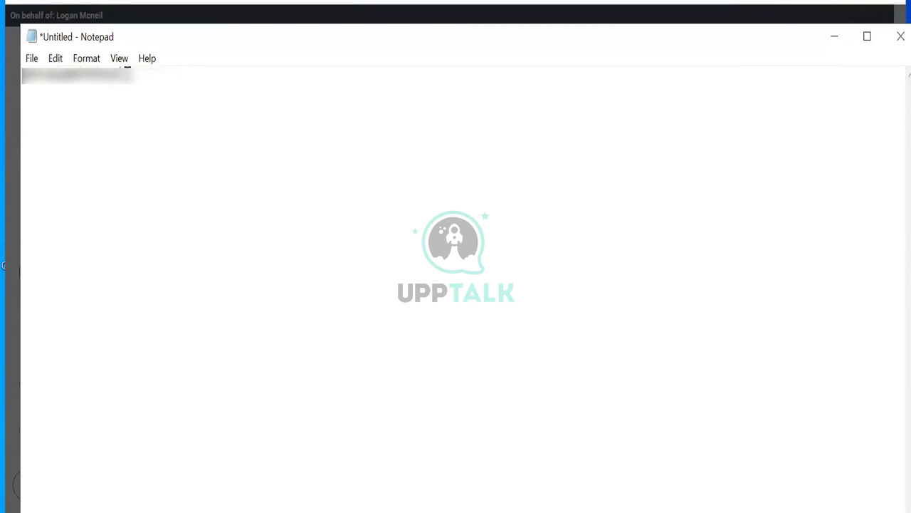
Step: Append more characters to the drafted password, reselect the line, and return to Workday
left_click_drag(148, 77, 9, 73)
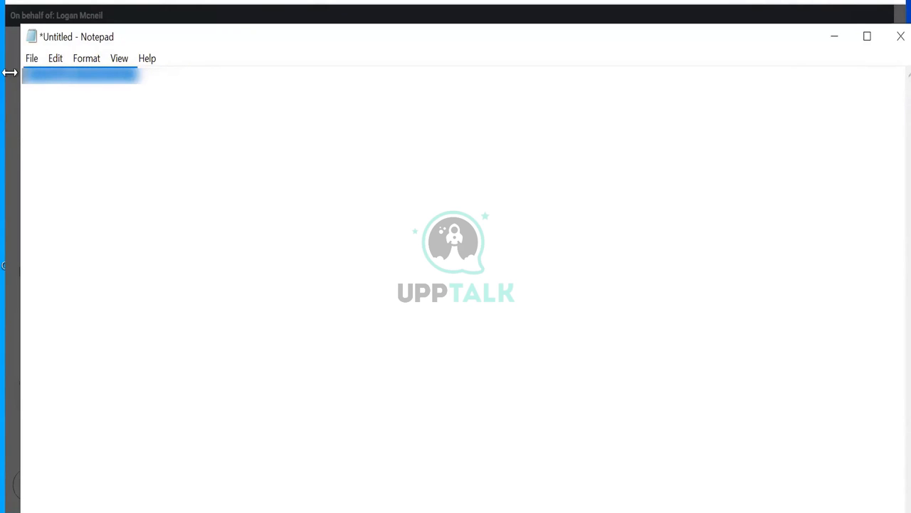
left_click(403, 512)
Step: Paste the password into New Password and New Password Verify, then create the CF_ISU_Int user
double_click(366, 165)
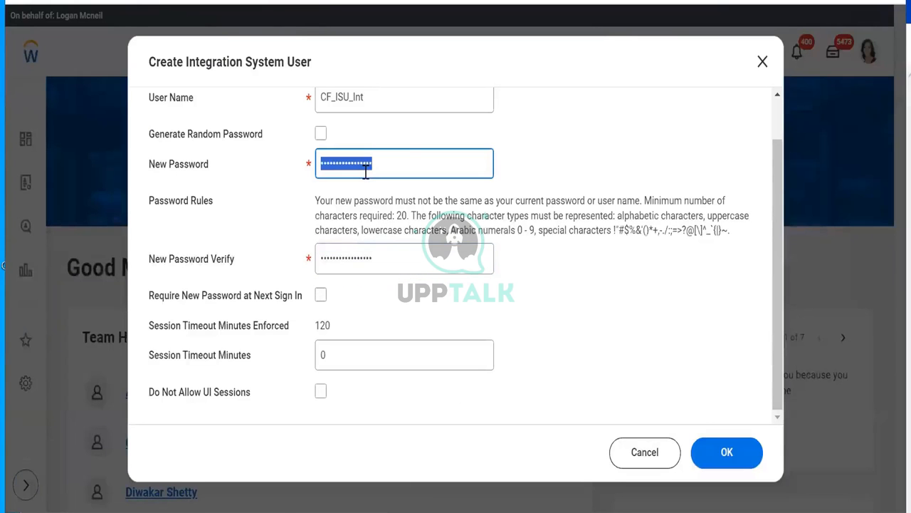
key("ctrl+v")
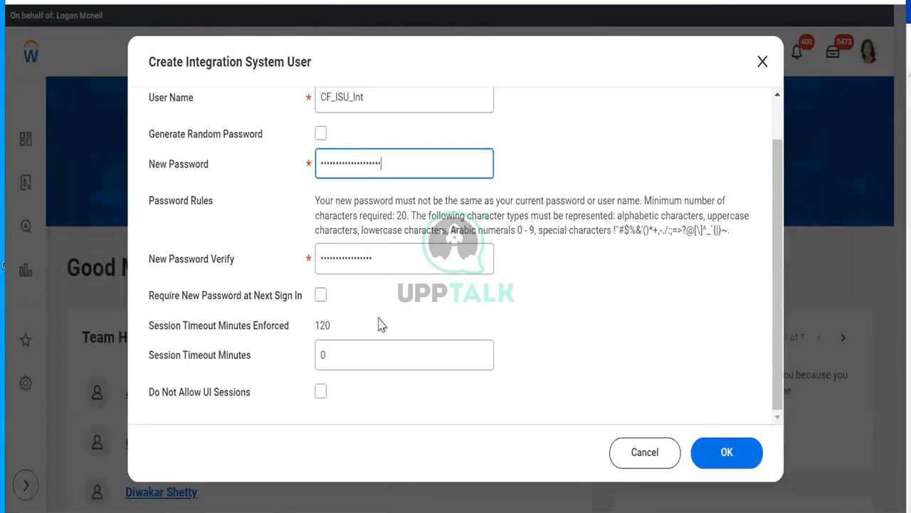
double_click(387, 251)
key("ctrl+v")
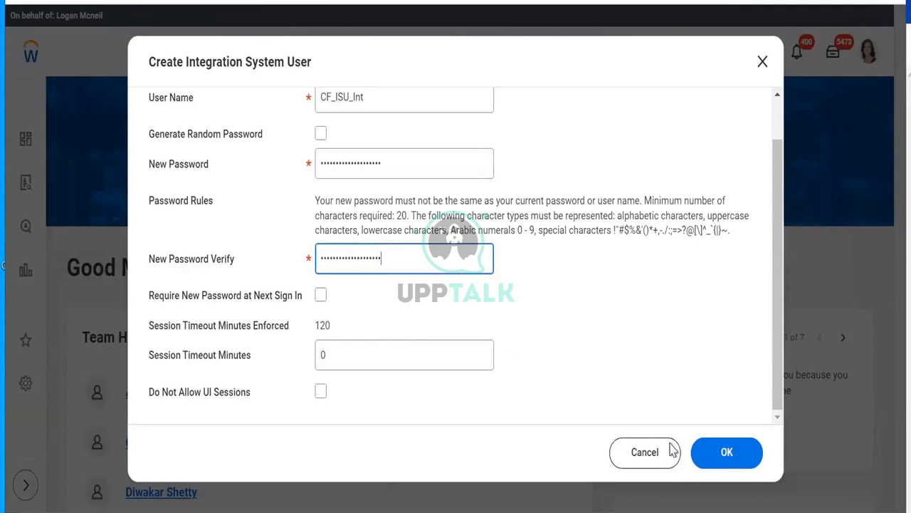
left_click(734, 457)
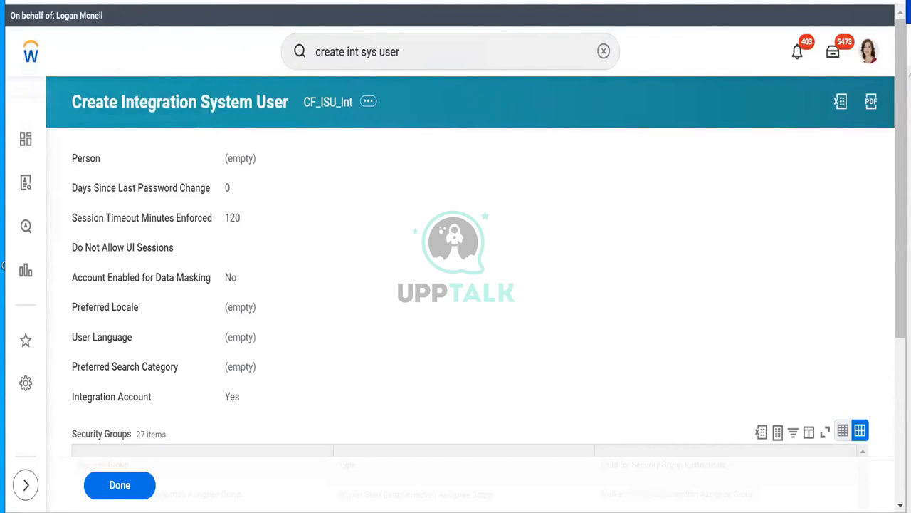
Step: Search Workday for 'password rules' after a first attempt with 'maintain password'
triple_click(431, 50)
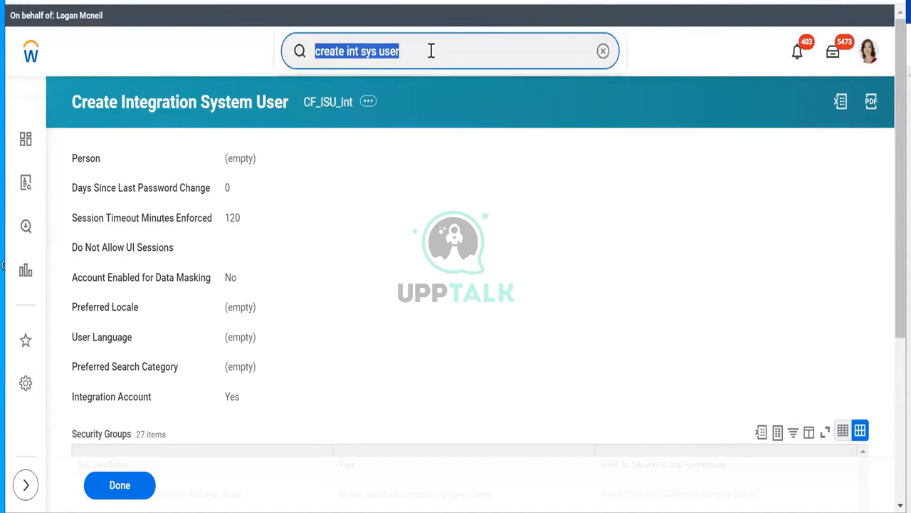
type("maintain ")
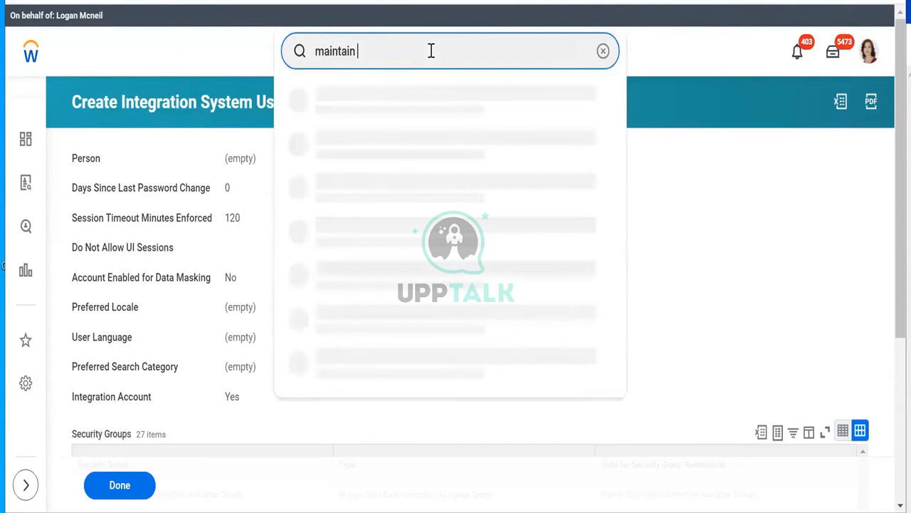
type("password")
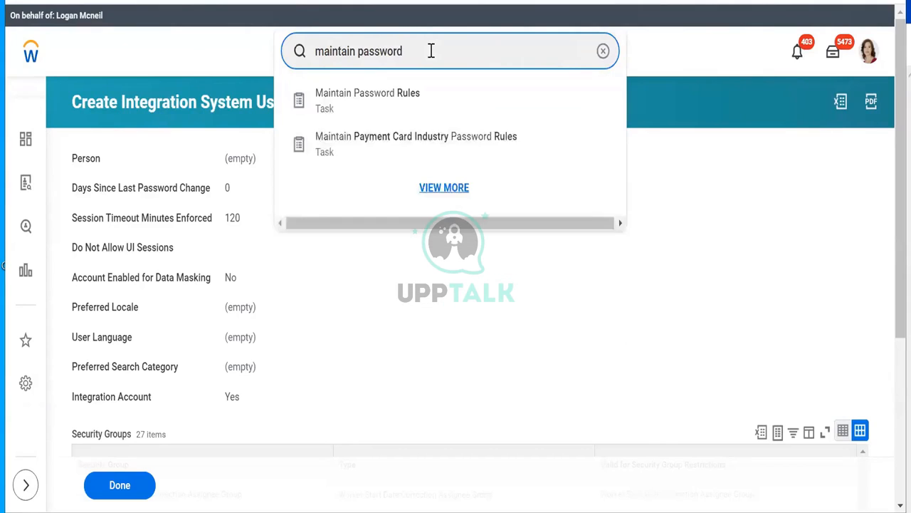
key("Return")
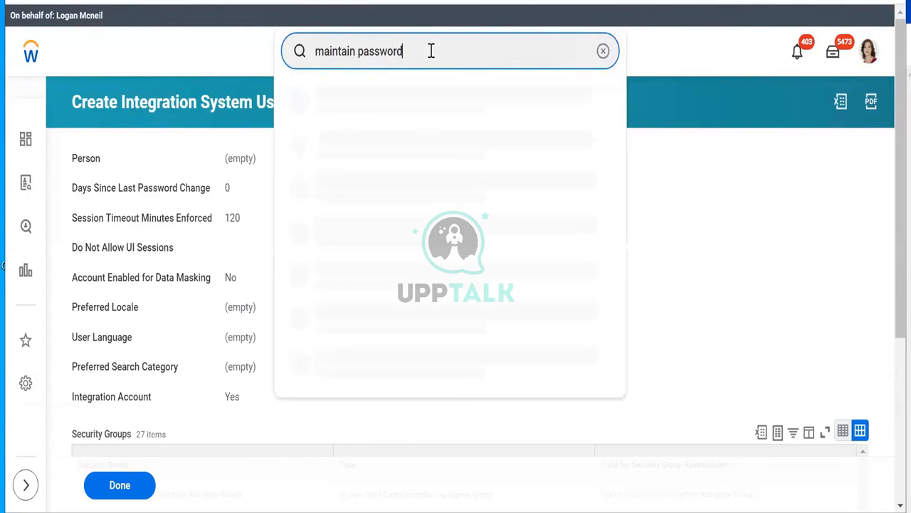
key("BackSpace")
key("BackSpace")
key("BackSpace")
key("BackSpace")
key("BackSpace")
key("BackSpace")
key("BackSpace")
key("BackSpace")
key("BackSpace")
key("BackSpace")
key("BackSpace")
key("BackSpace")
key("BackSpace")
key("BackSpace")
key("BackSpace")
key("BackSpace")
type("p")
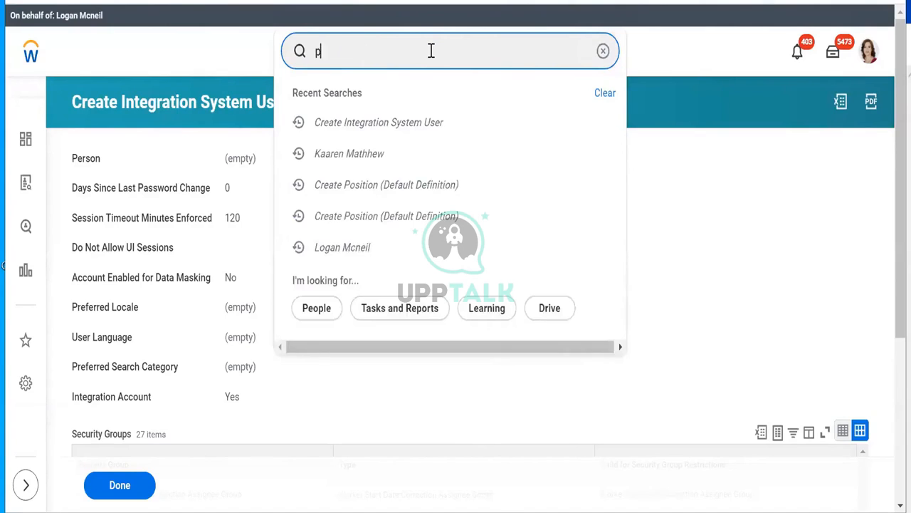
type("assword rul")
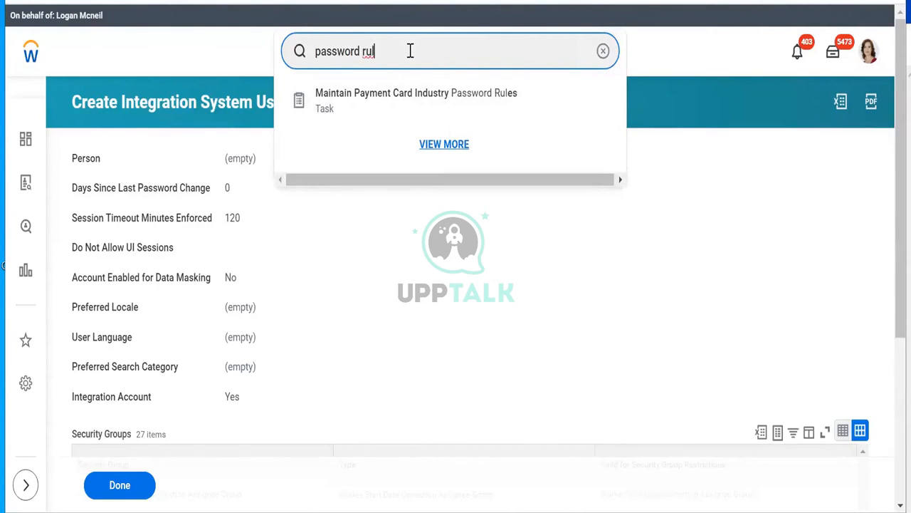
type("es")
key("Return")
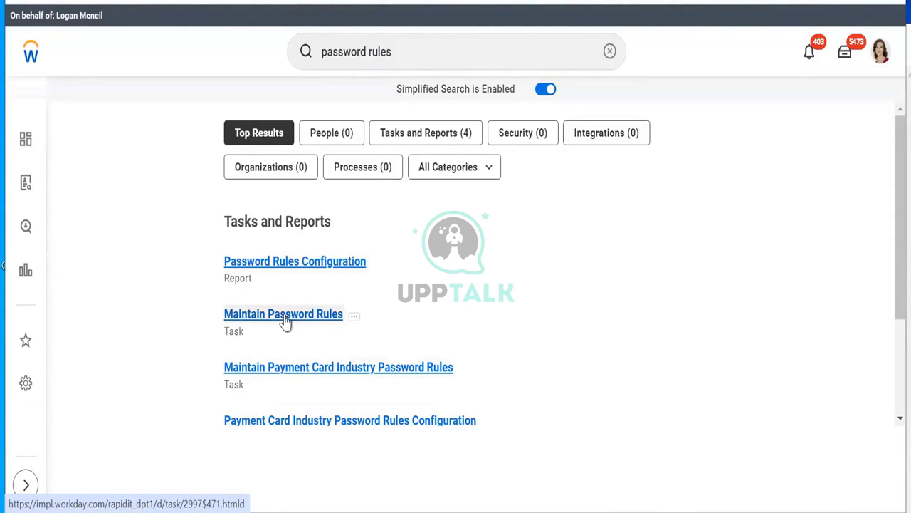
Step: Open the Maintain Password Rules task from the search results
left_click(284, 315)
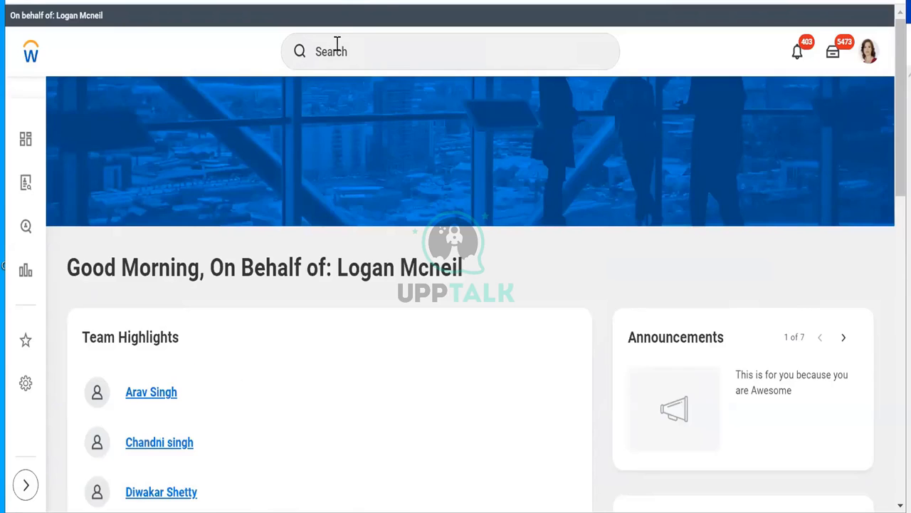
left_click(338, 40)
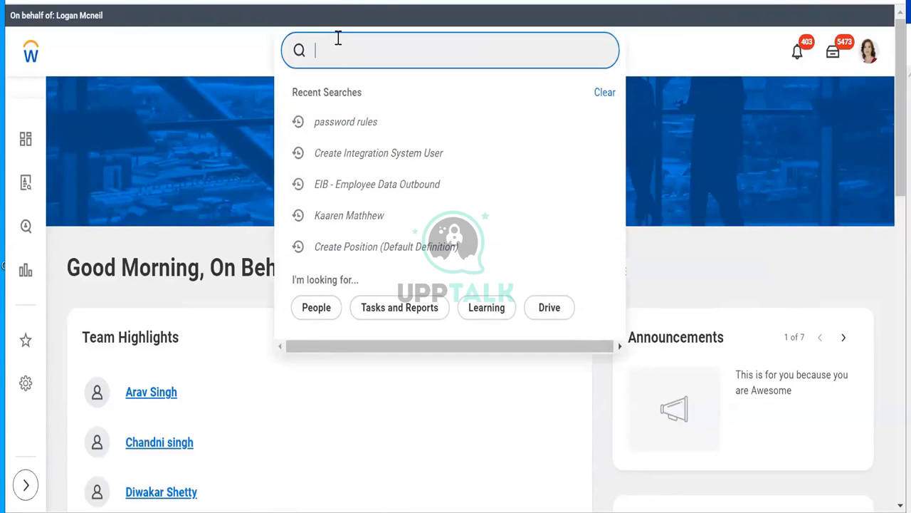
type("v")
key("BackSpace")
type("int sys ")
type("user")
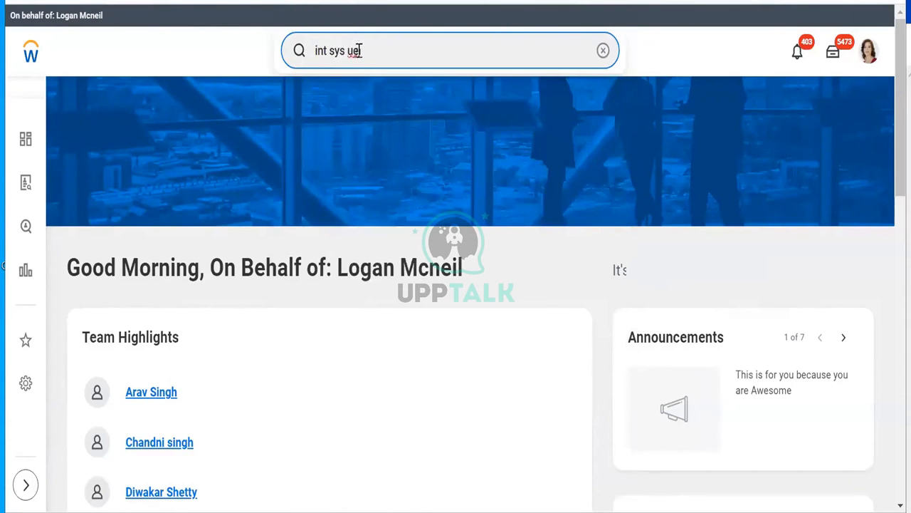
left_click(355, 61)
type("s")
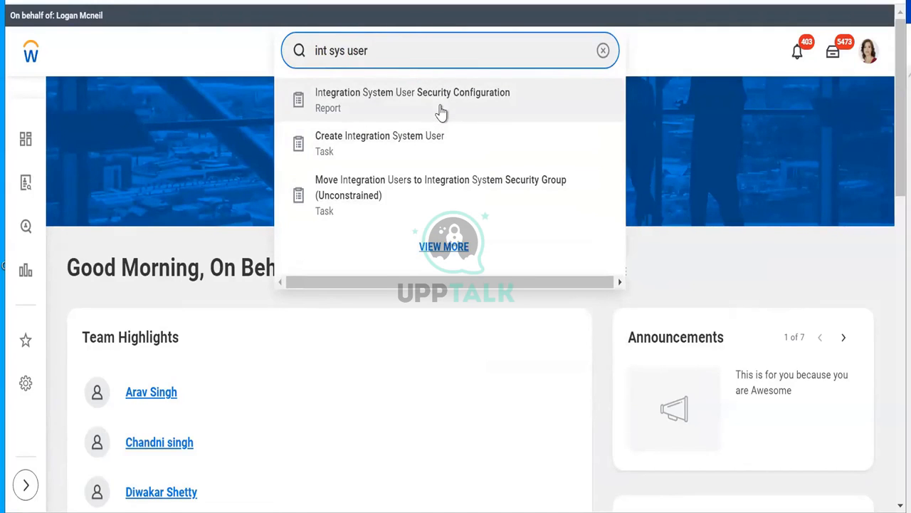
left_click(417, 172)
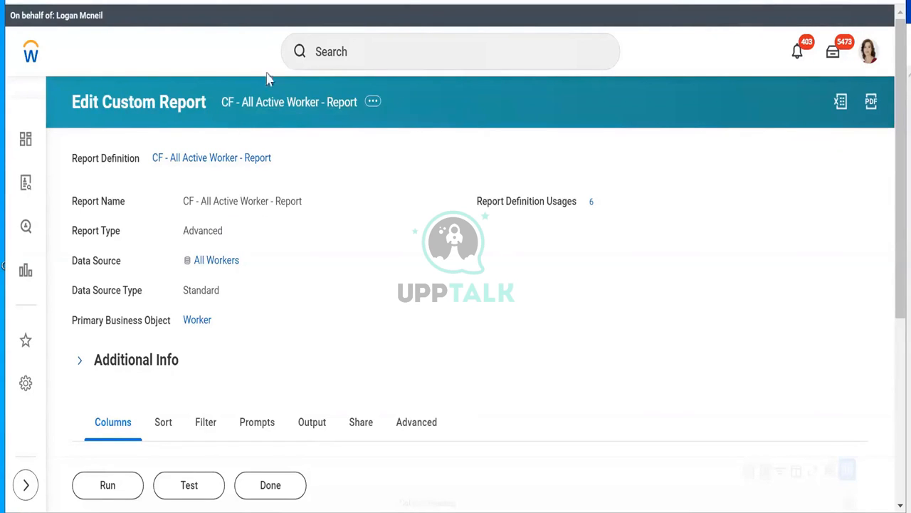
key("ctrl+shift+Tab")
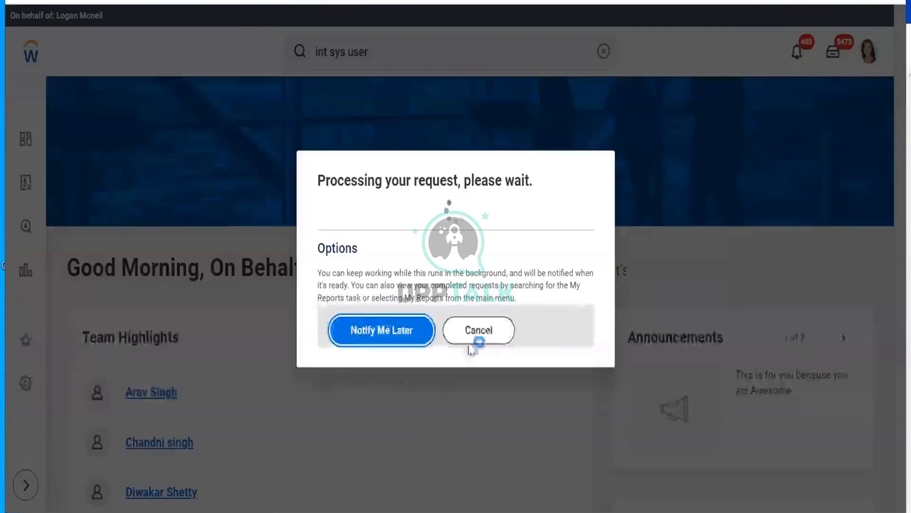
left_click(473, 330)
left_click(406, 54)
double_click(406, 55)
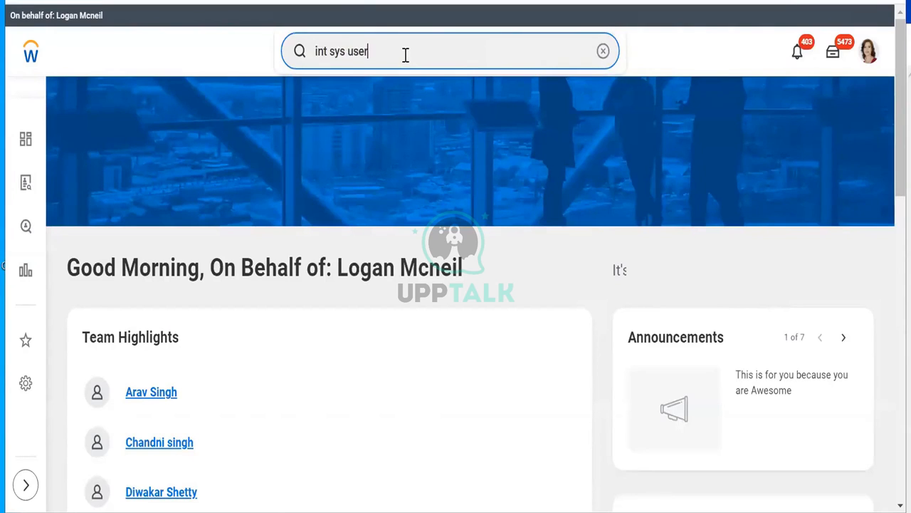
Step: Create an Integration System Security Group (Unconstrained) named ISSG_Integration_Security via 'create sec group'
triple_click(404, 53)
type("cr")
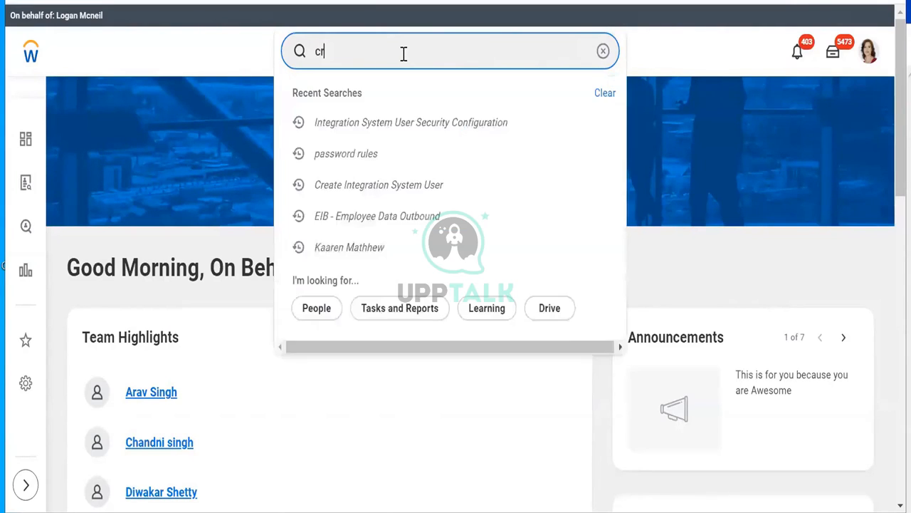
type("eate s")
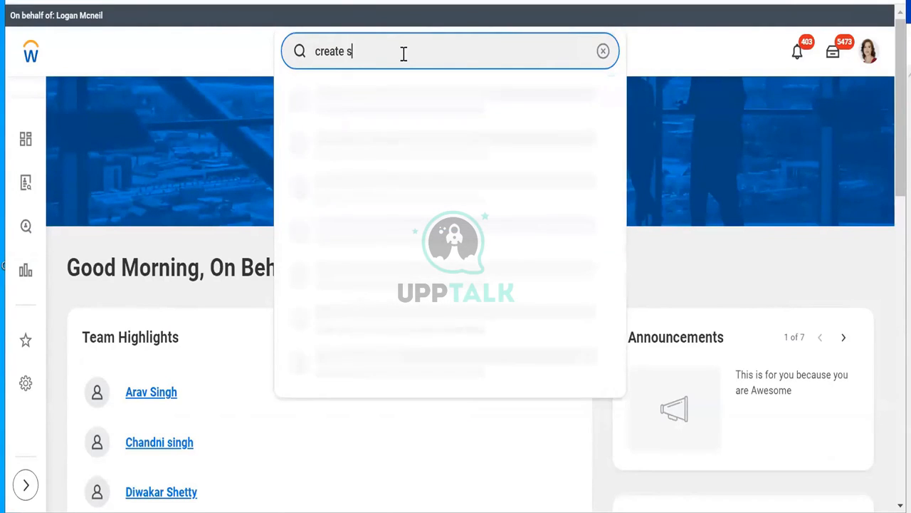
type("ec group")
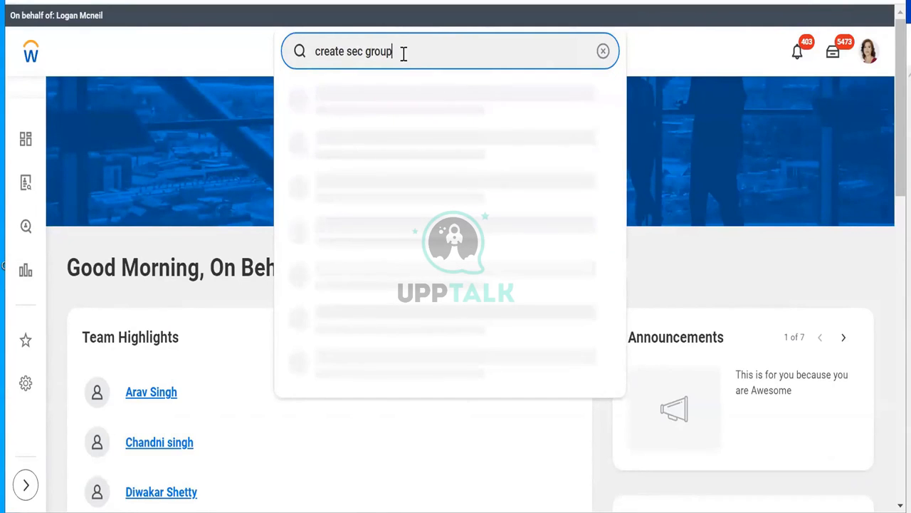
left_click(381, 115)
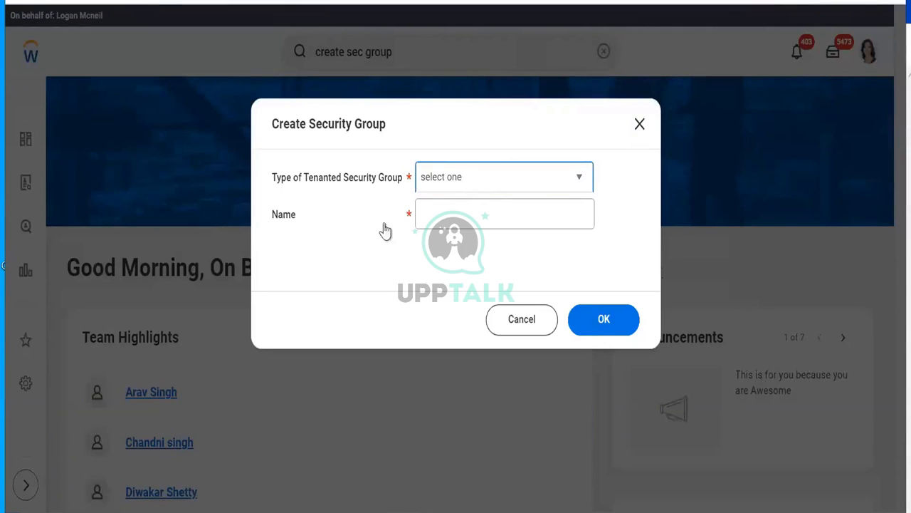
left_click(504, 177)
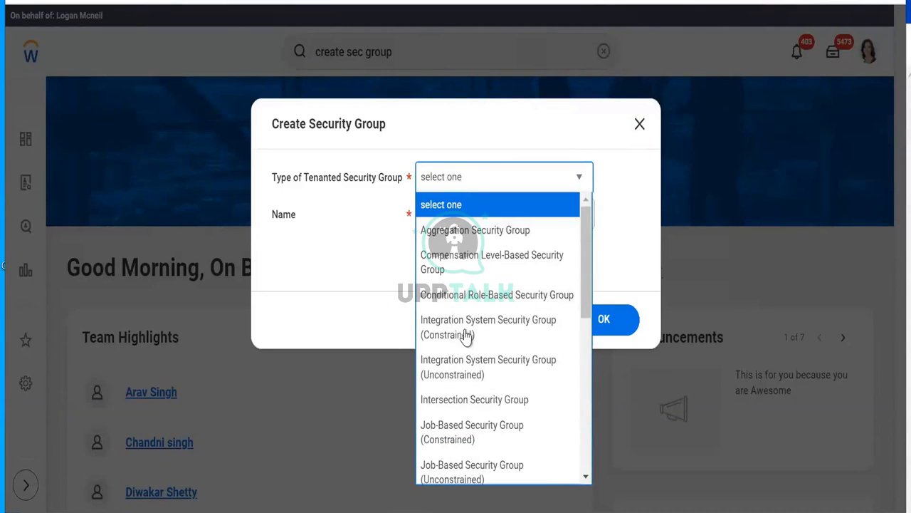
left_click(464, 375)
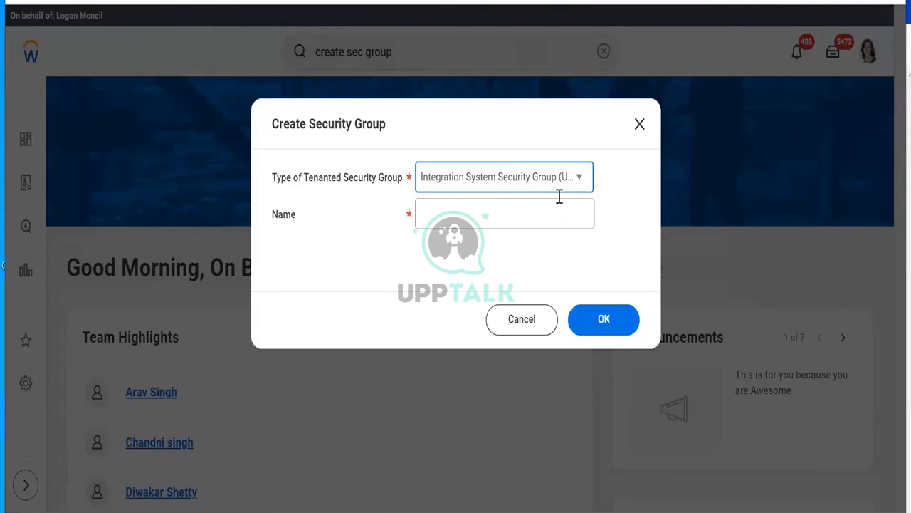
left_click(488, 218)
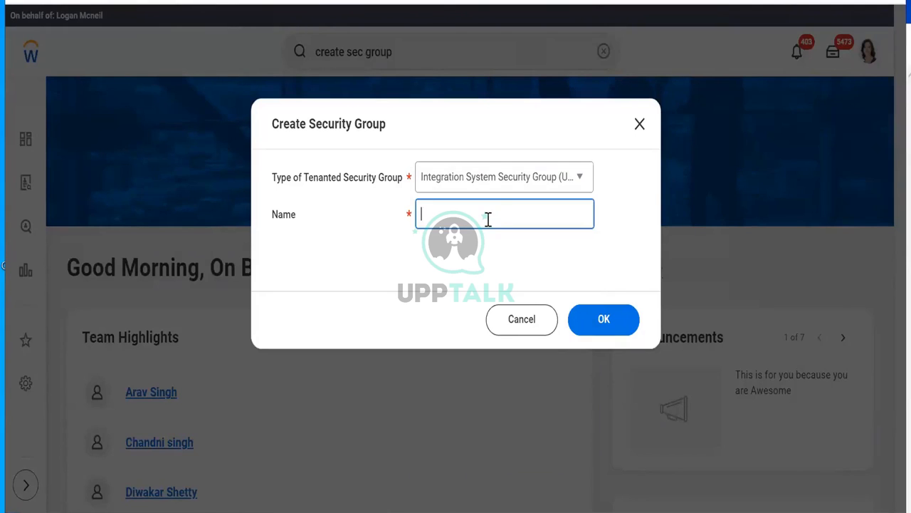
type("ISSG_Integration_Security")
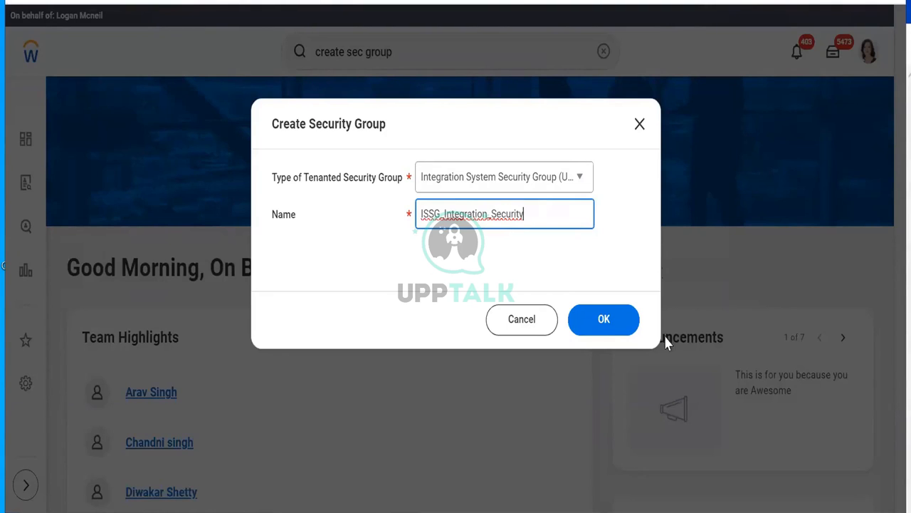
left_click(614, 333)
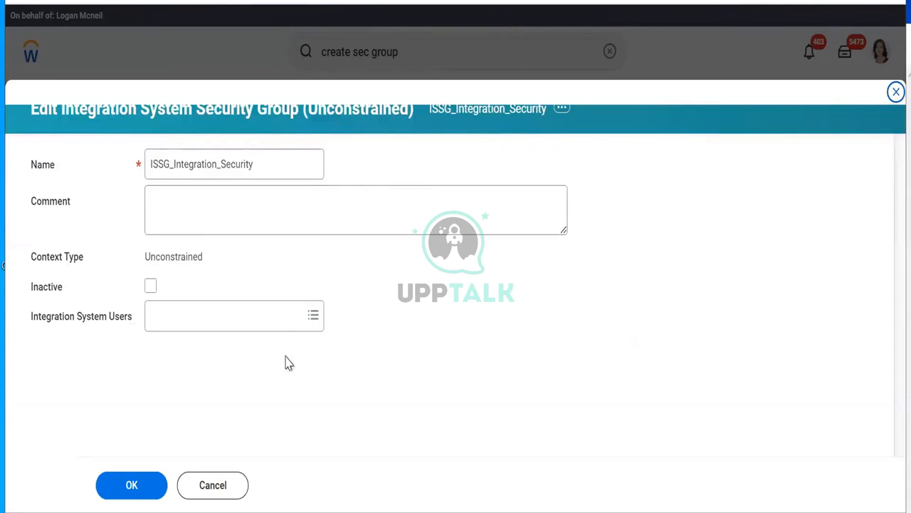
Step: Add CF_ISU_Int as the group's integration system user and save ISSG_Integration_Security
left_click(202, 318)
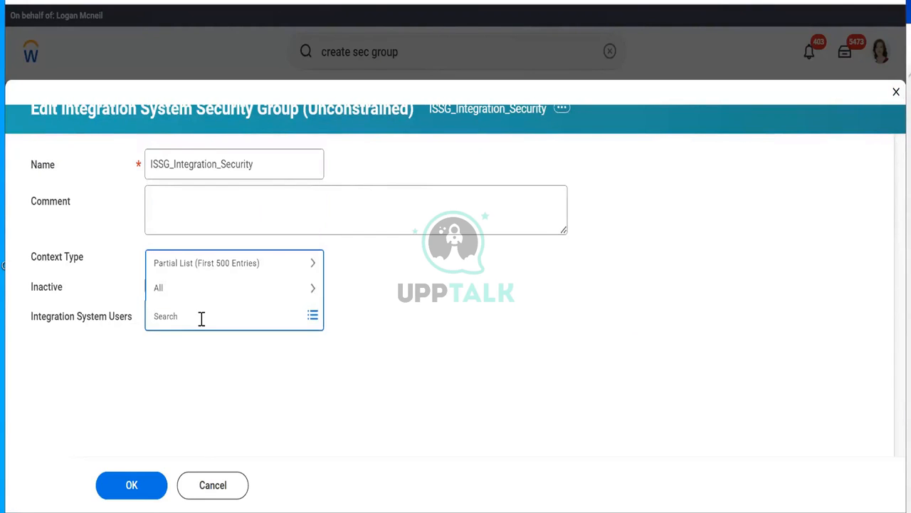
type("CF_ISU")
key("Return")
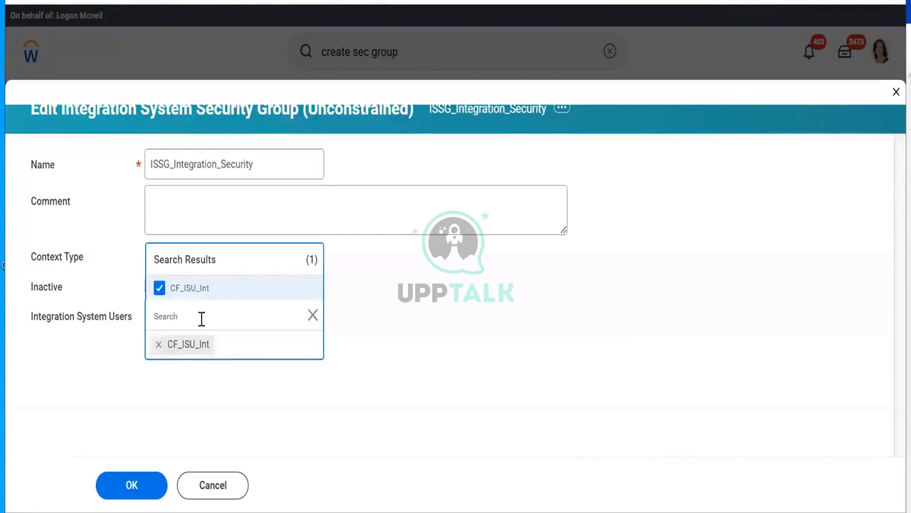
left_click(186, 427)
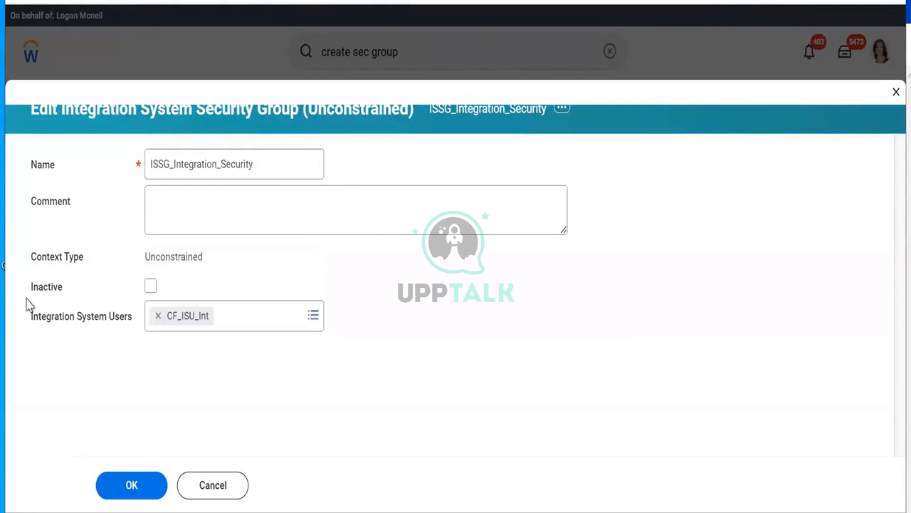
left_click(125, 492)
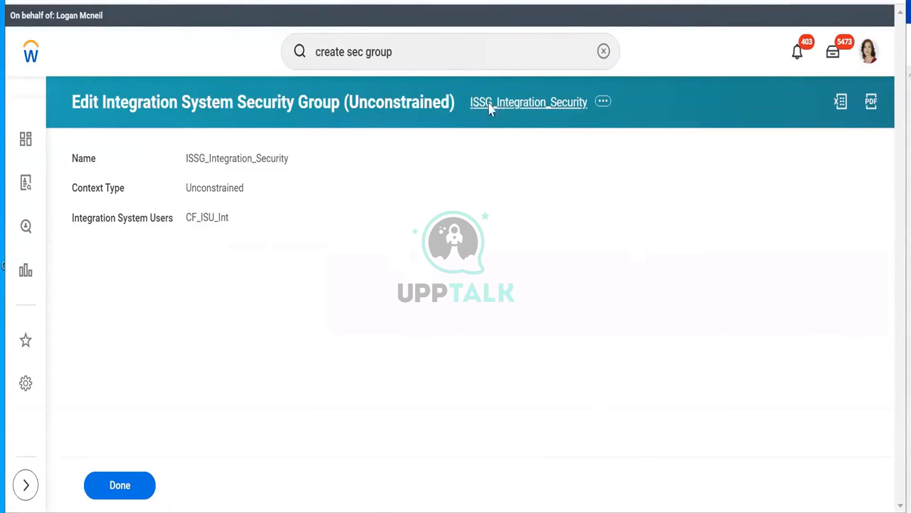
Step: Copy the ISSG_Integration_Security name and open View Security for the All Workers data source in a new tab
right_click(529, 103)
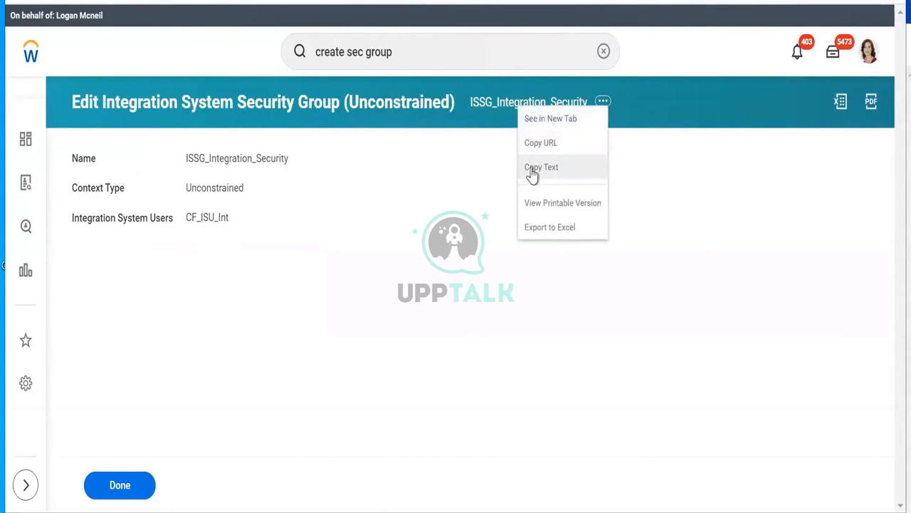
left_click(533, 168)
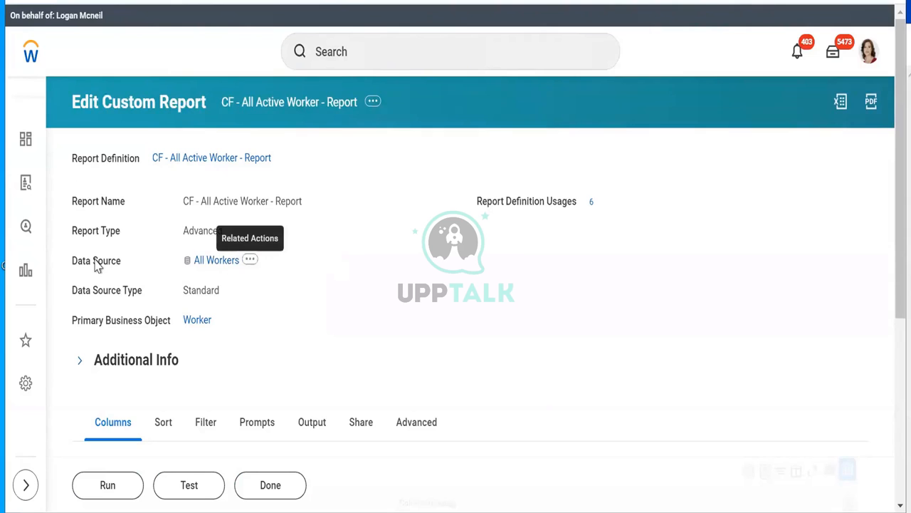
left_click(250, 259)
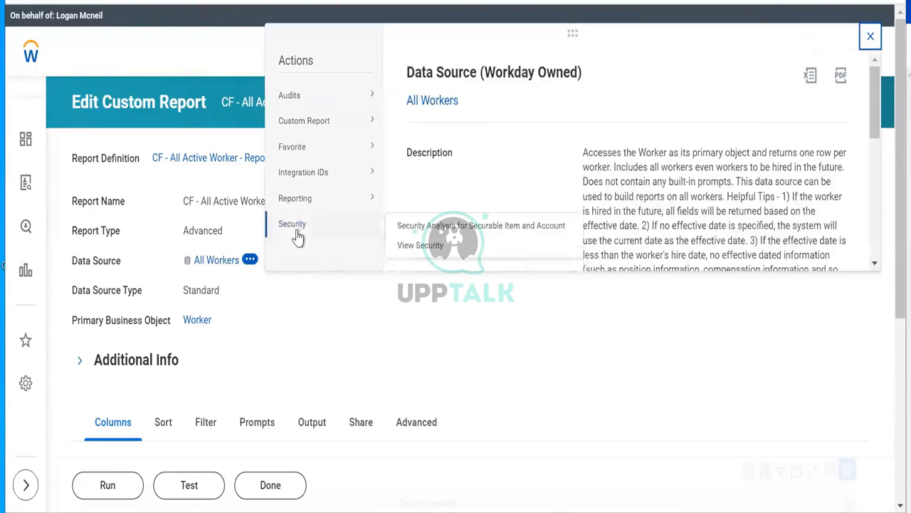
right_click(421, 255)
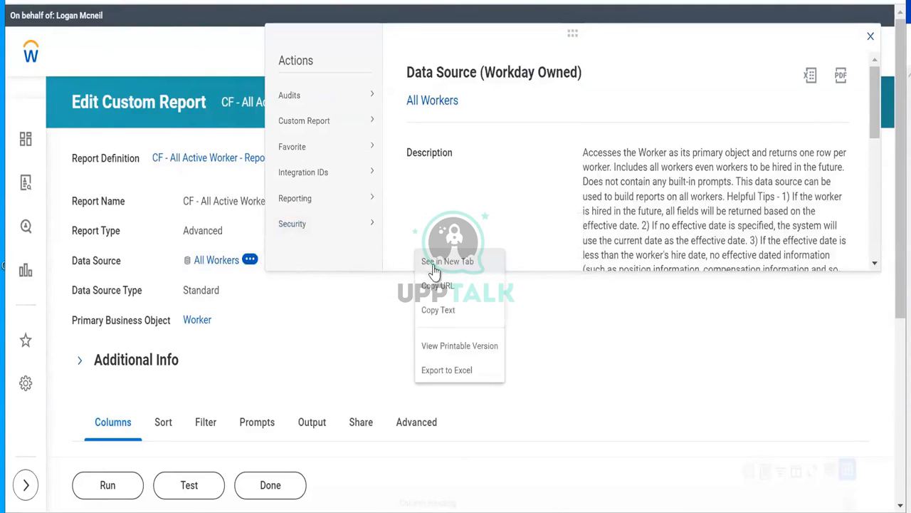
left_click(490, 265)
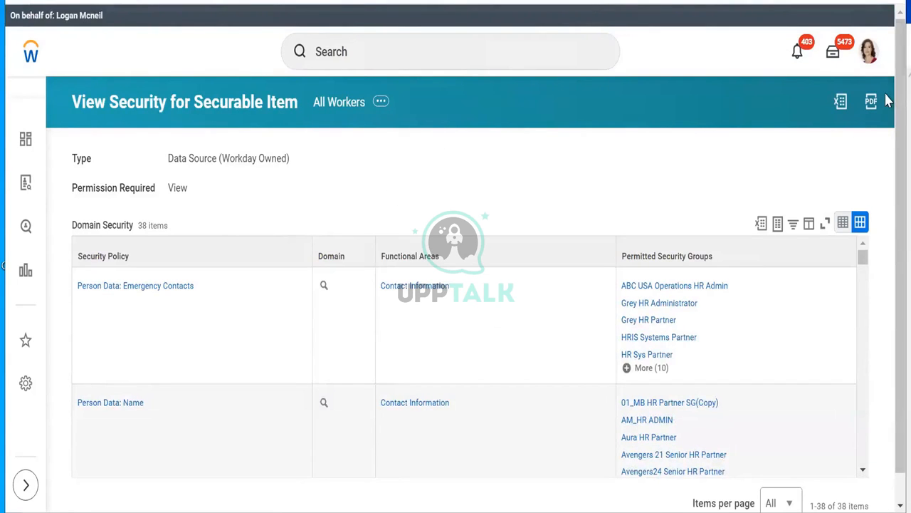
Step: Review the All Workers domain security policies, then return to the Edit Custom Report tab
scroll(888, 86, "down", 1)
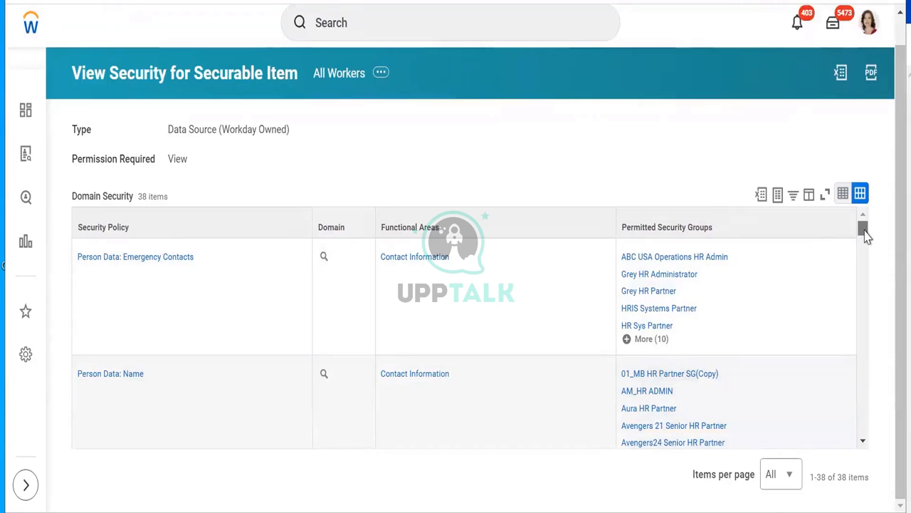
scroll(866, 237, "down", 2)
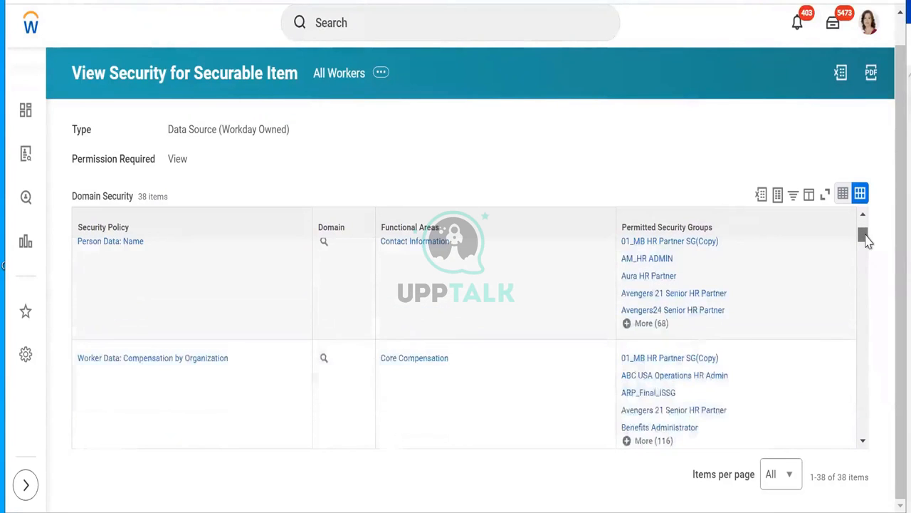
scroll(868, 248, "down", 5)
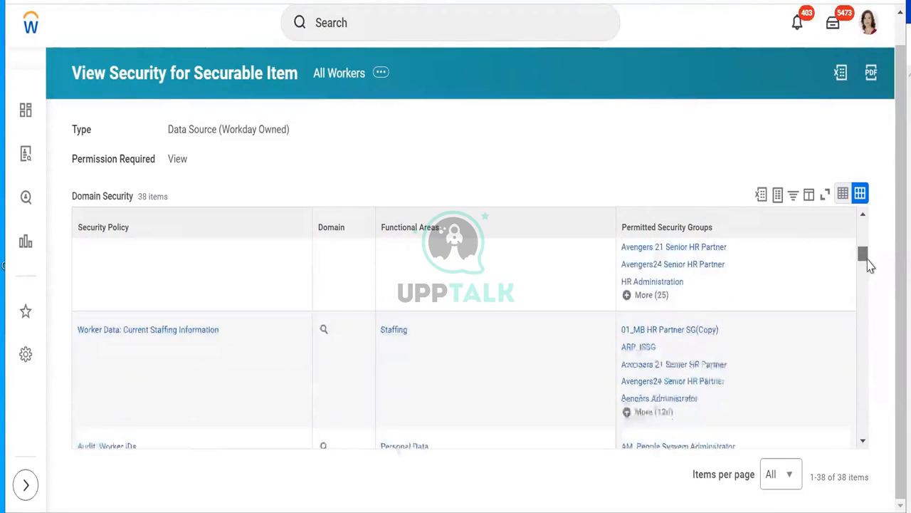
left_click_drag(868, 264, 864, 478)
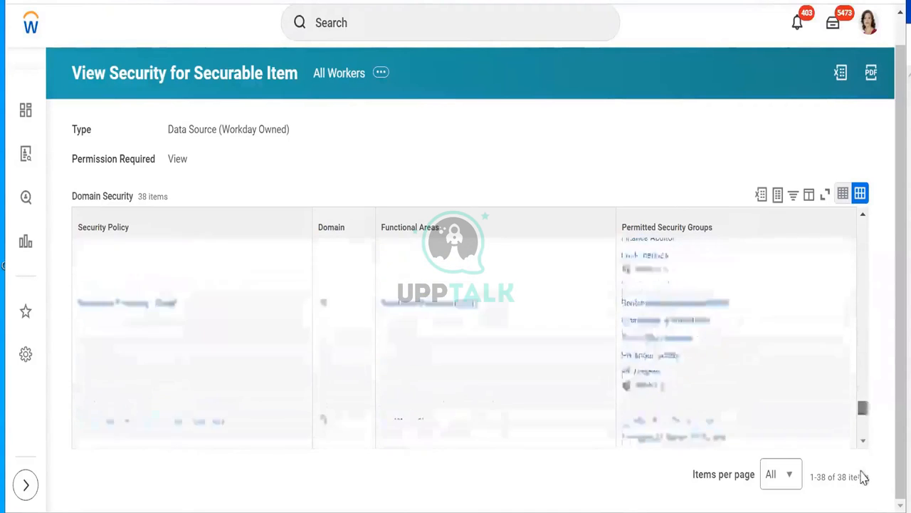
scroll(791, 246, "up", 20)
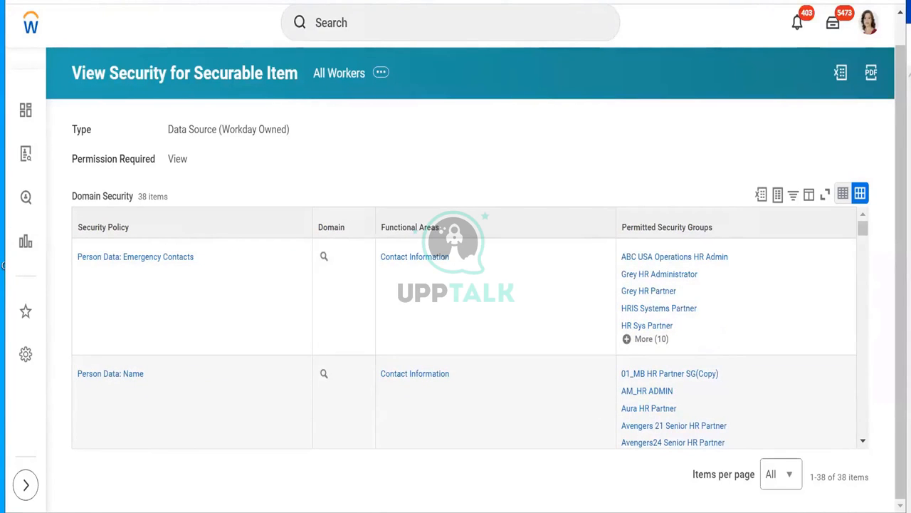
left_click(512, 1)
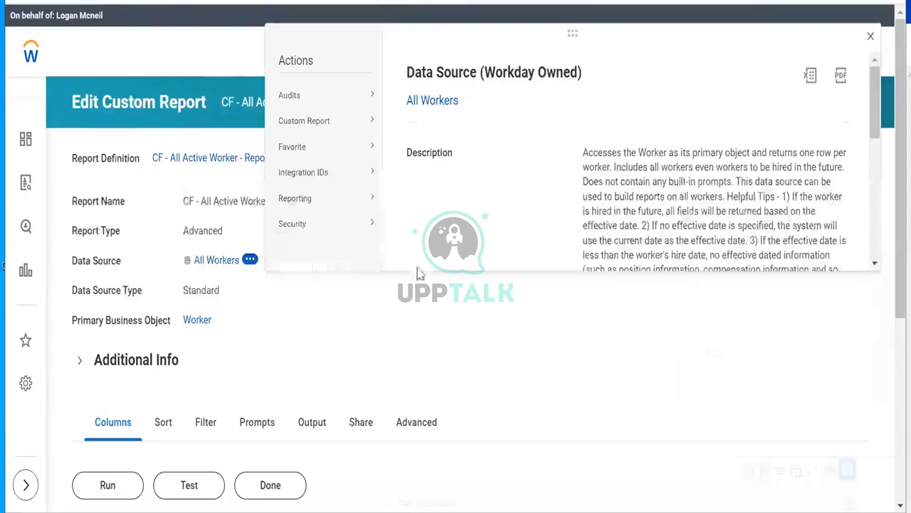
Step: Close the All Workers data source details and review the report's 12 column fields
left_click(418, 381)
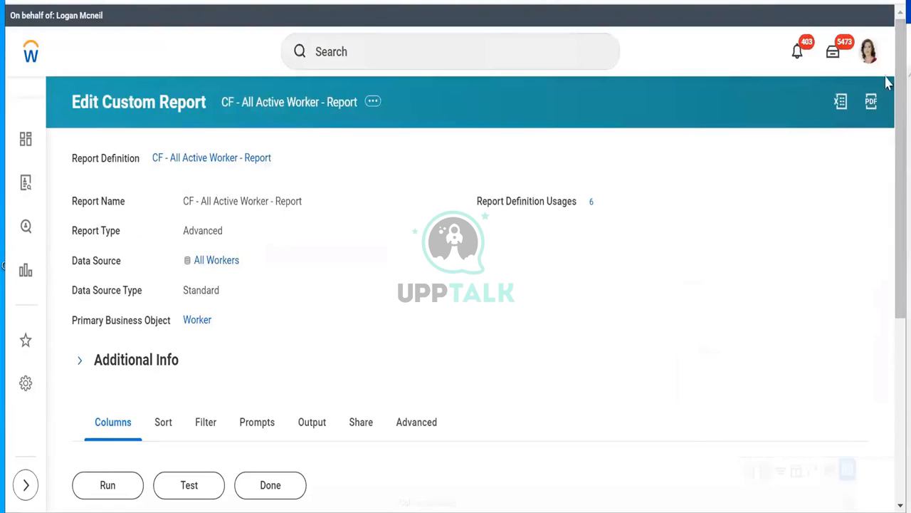
scroll(865, 178, "down", 5)
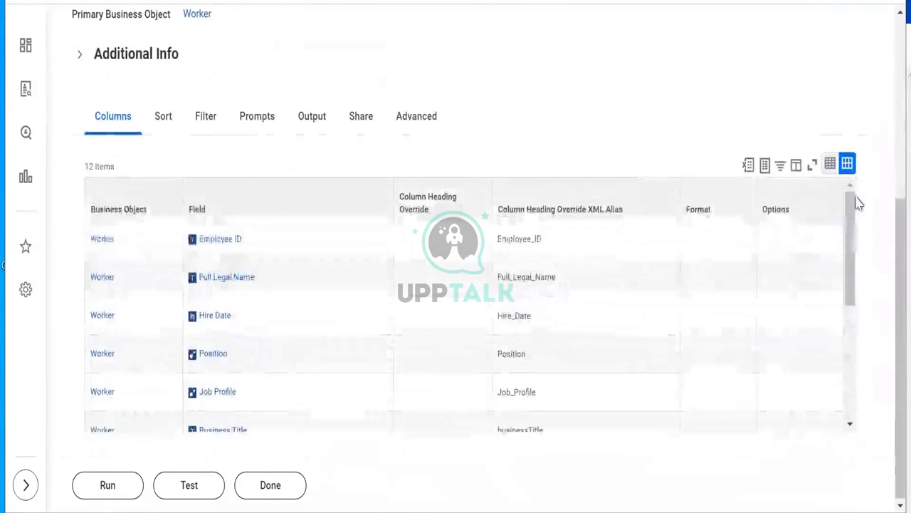
scroll(858, 228, "down", 2)
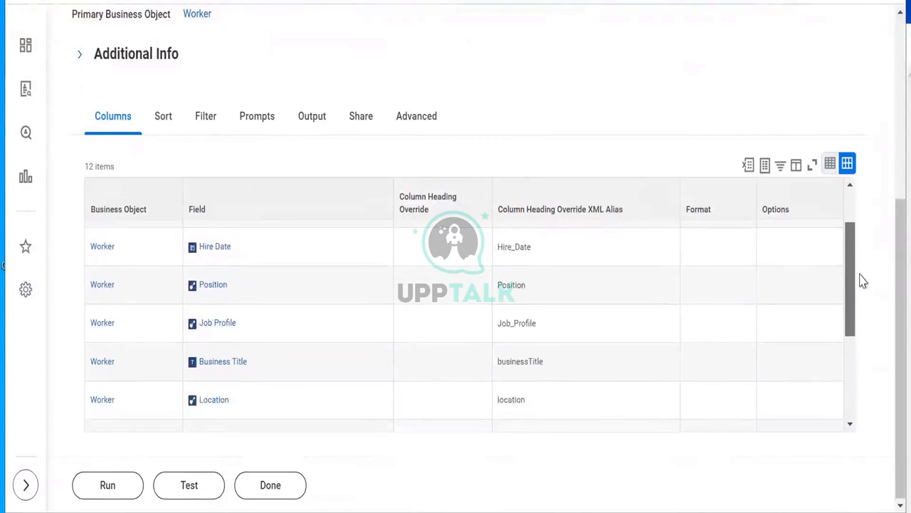
scroll(861, 306, "down", 4)
scroll(854, 197, "up", 6)
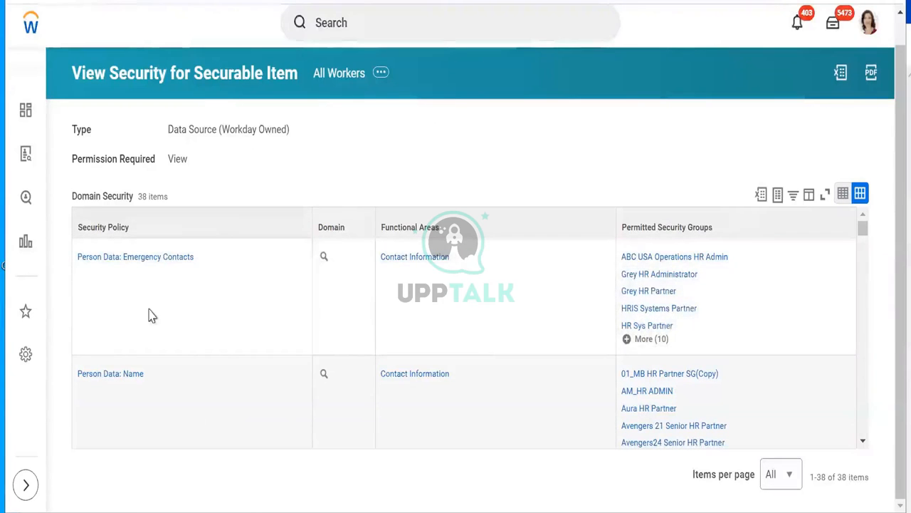
left_click(863, 442)
left_click(863, 442)
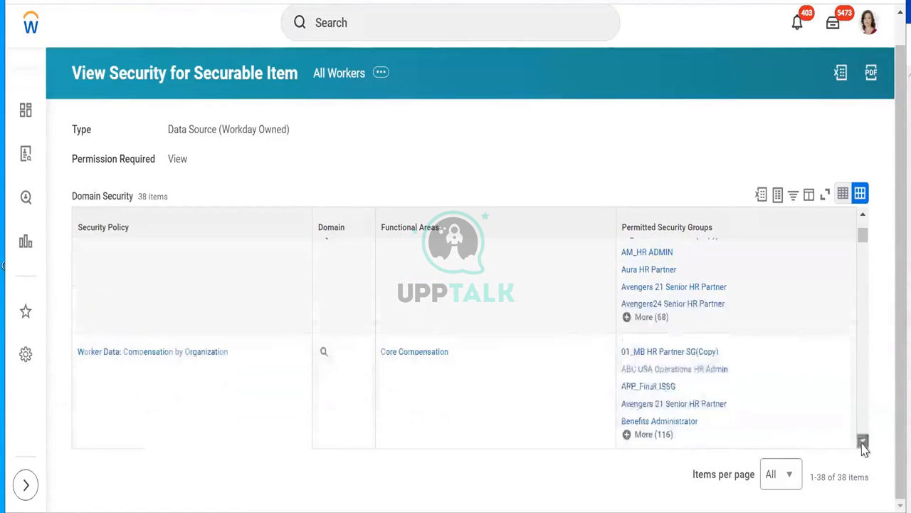
left_click(863, 442)
left_click(863, 442)
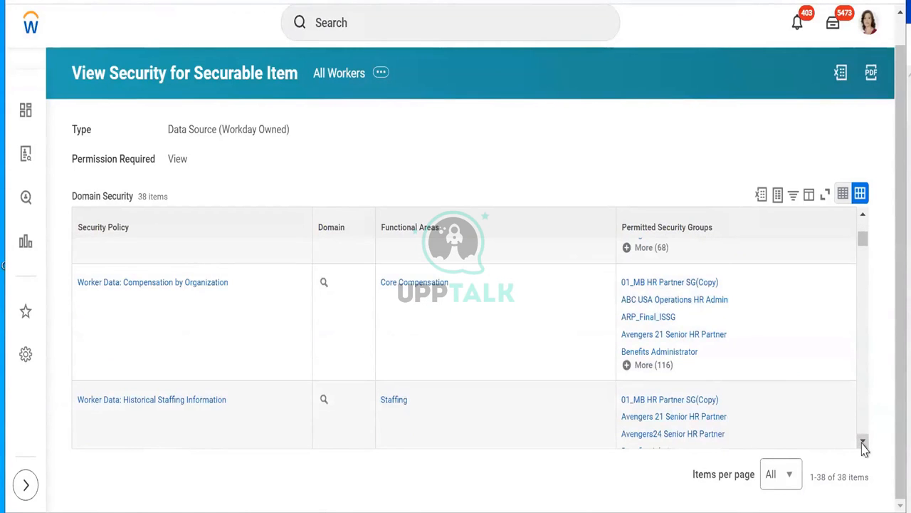
left_click(863, 442)
left_click(863, 442)
left_click(863, 442)
left_click(863, 442)
left_click(863, 442)
left_click(863, 442)
left_click(863, 442)
left_click(863, 442)
left_click(863, 442)
left_click(863, 442)
left_click(863, 442)
left_click(863, 442)
left_click(863, 442)
left_click(863, 442)
left_click(863, 442)
left_click(863, 442)
left_click(863, 442)
left_click(863, 442)
left_click(863, 442)
left_click(863, 442)
left_click(863, 442)
left_click(863, 442)
left_click(863, 442)
left_click(863, 442)
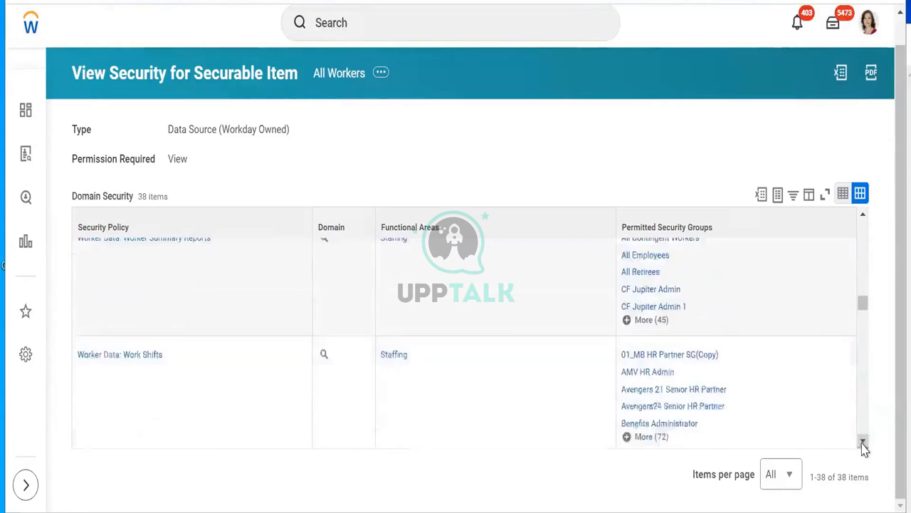
left_click(863, 442)
left_click(863, 442)
left_click(863, 442)
left_click(863, 442)
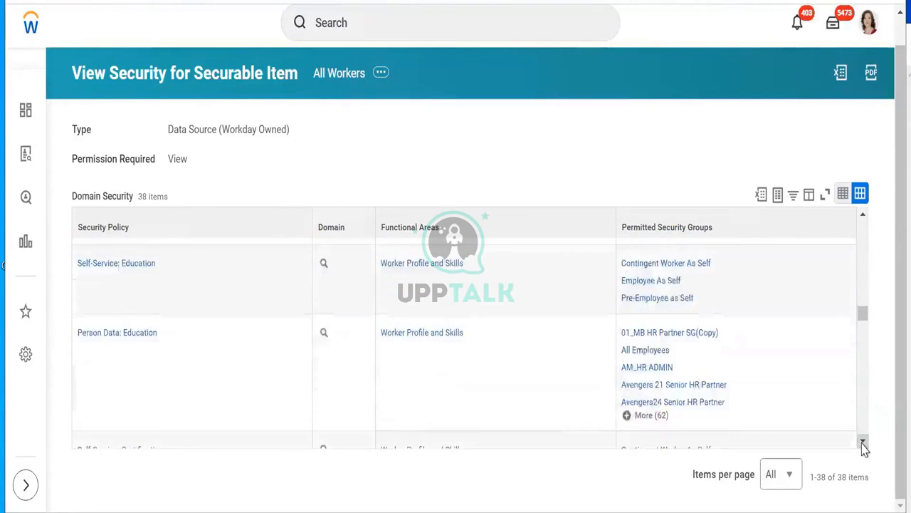
left_click(863, 442)
left_click(863, 443)
left_click(863, 443)
left_click(863, 442)
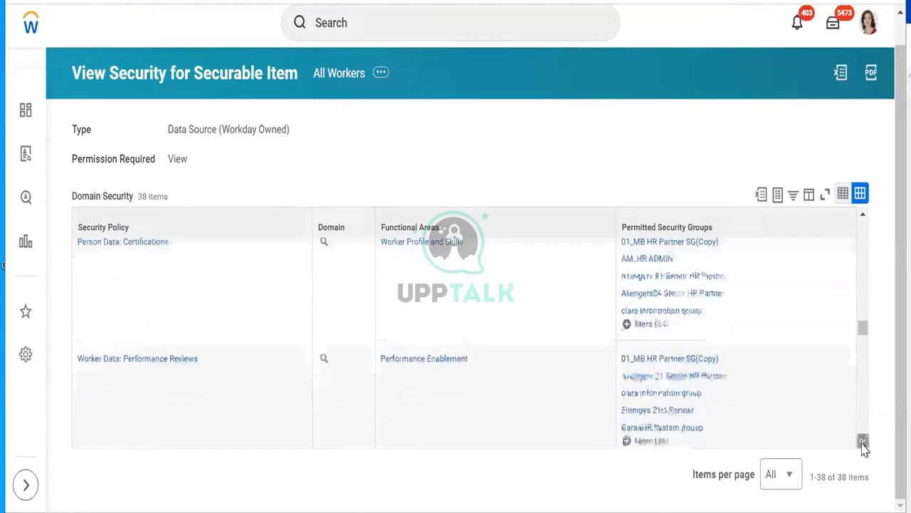
left_click(863, 442)
left_click(863, 443)
left_click(863, 442)
left_click(863, 442)
left_click(863, 442)
left_click(863, 442)
left_click(863, 443)
left_click(863, 442)
left_click(863, 442)
left_click(863, 442)
left_click(863, 442)
left_click(863, 442)
left_click(863, 442)
left_click(863, 442)
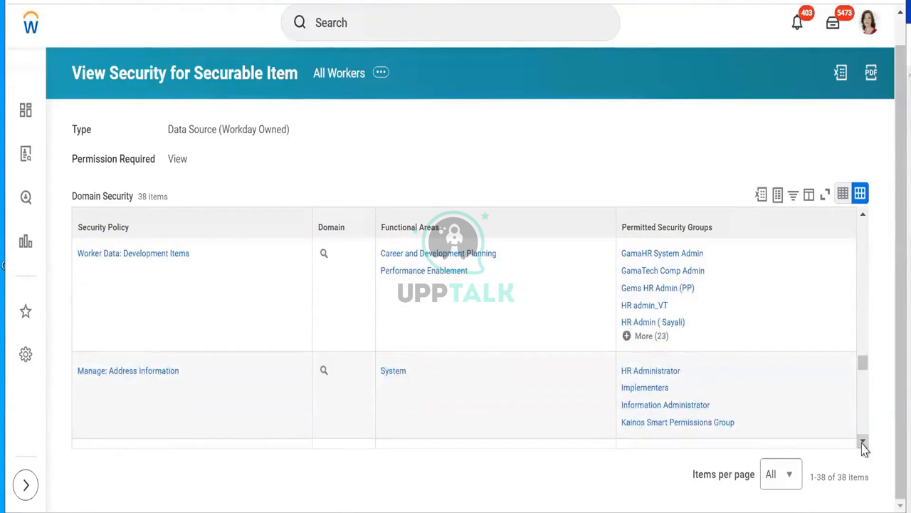
left_click(863, 443)
left_click(863, 442)
left_click(863, 442)
left_click(863, 442)
left_click(863, 442)
left_click(863, 442)
left_click(863, 443)
left_click(863, 442)
left_click(863, 442)
left_click(863, 442)
left_click(863, 443)
left_click(863, 442)
left_click(863, 442)
left_click(863, 442)
left_click(863, 442)
left_click(863, 442)
left_click(863, 442)
left_click(863, 442)
left_click(863, 442)
left_click(863, 442)
left_click(863, 442)
left_click(863, 442)
left_click(863, 442)
left_click(863, 442)
left_click(863, 442)
left_click(863, 442)
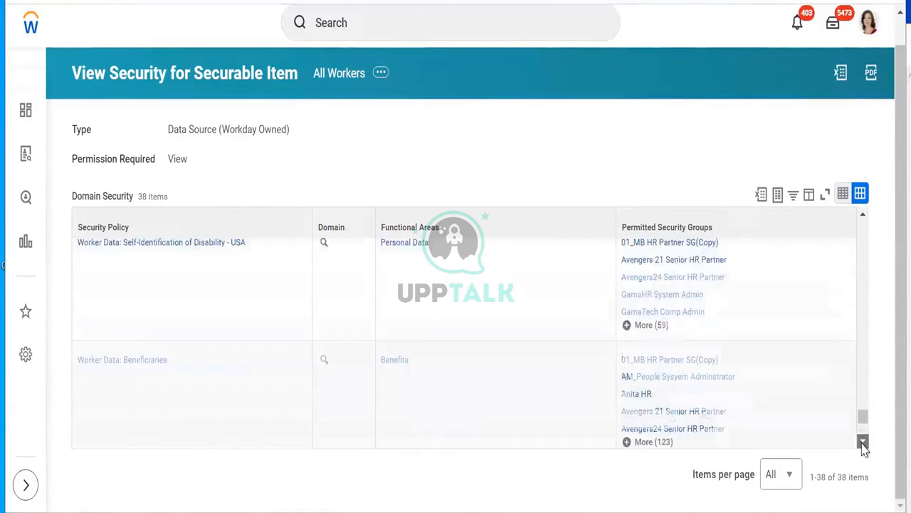
left_click(863, 442)
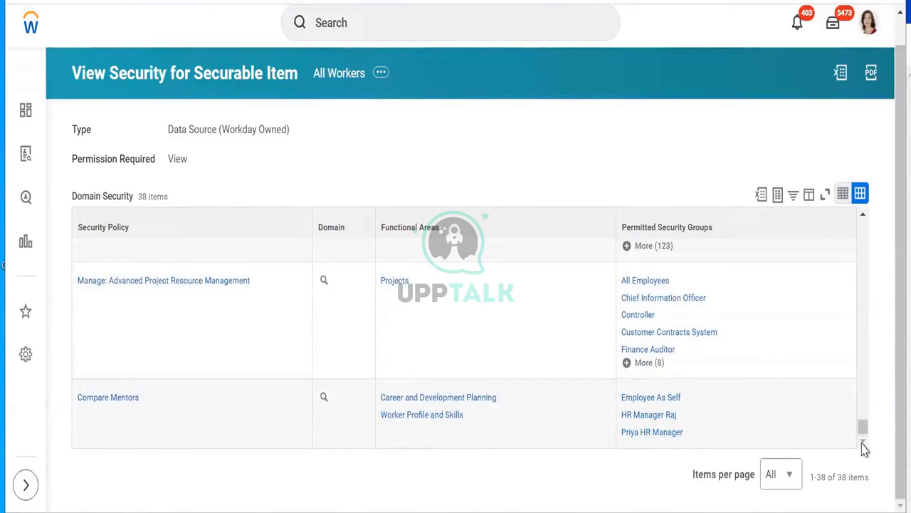
left_click_drag(865, 431, 863, 198)
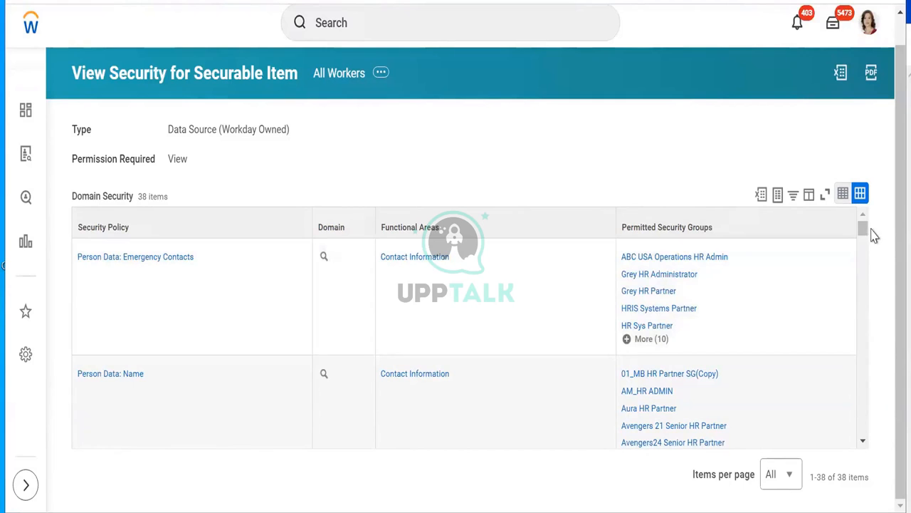
left_click_drag(866, 235, 865, 246)
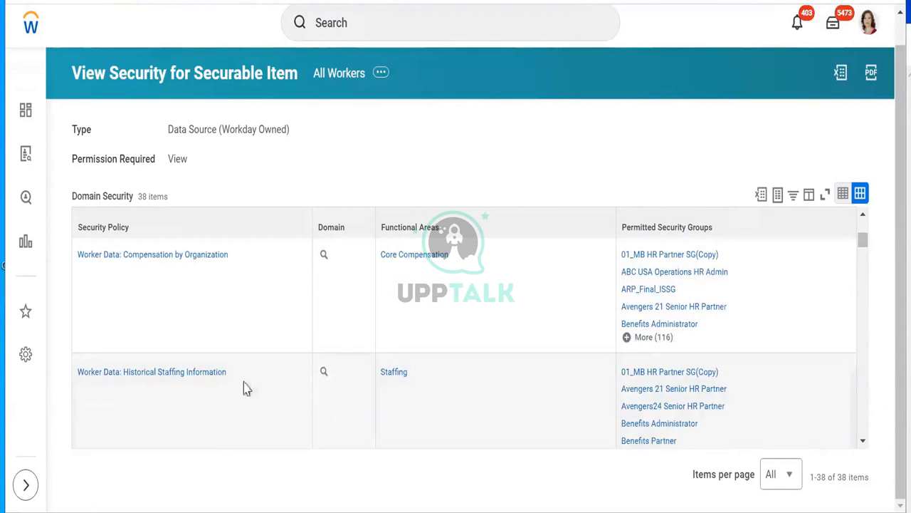
mouse_move(245, 380)
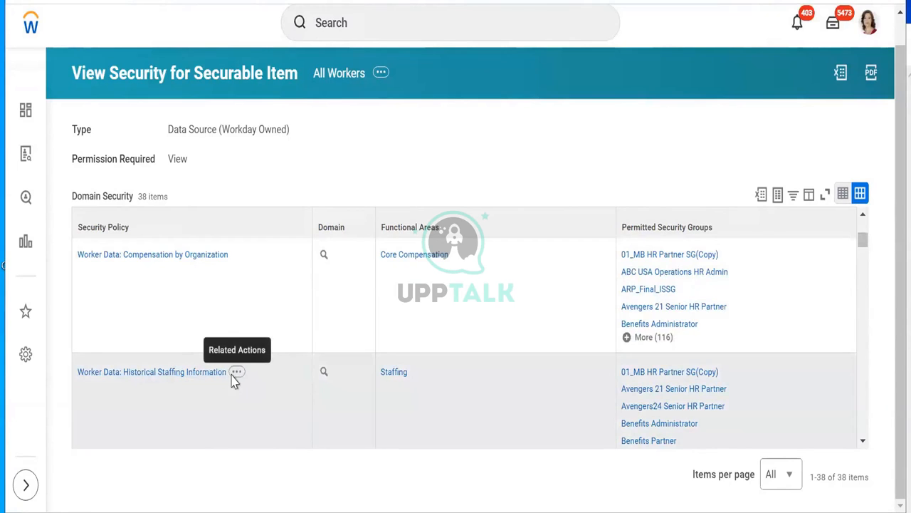
Step: Open Edit Permissions for Worker Data: Historical Staffing Information in a new tab
left_click(238, 374)
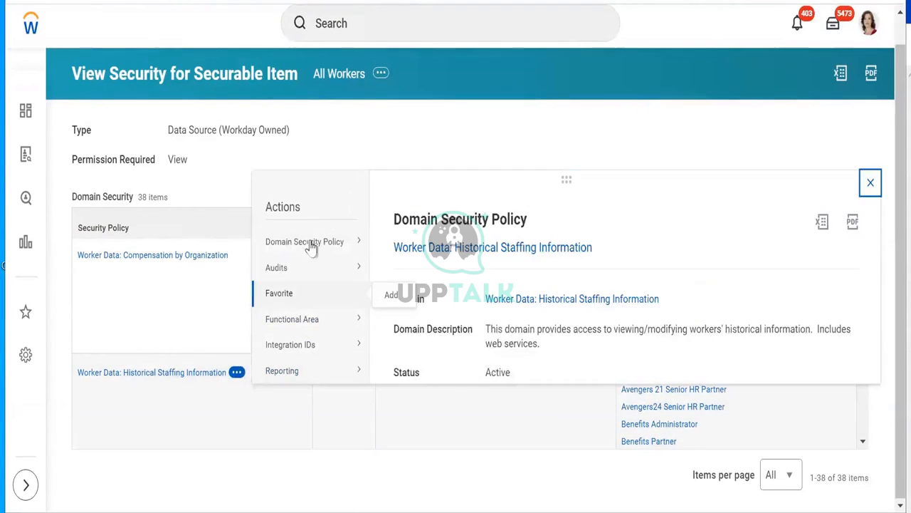
mouse_move(311, 246)
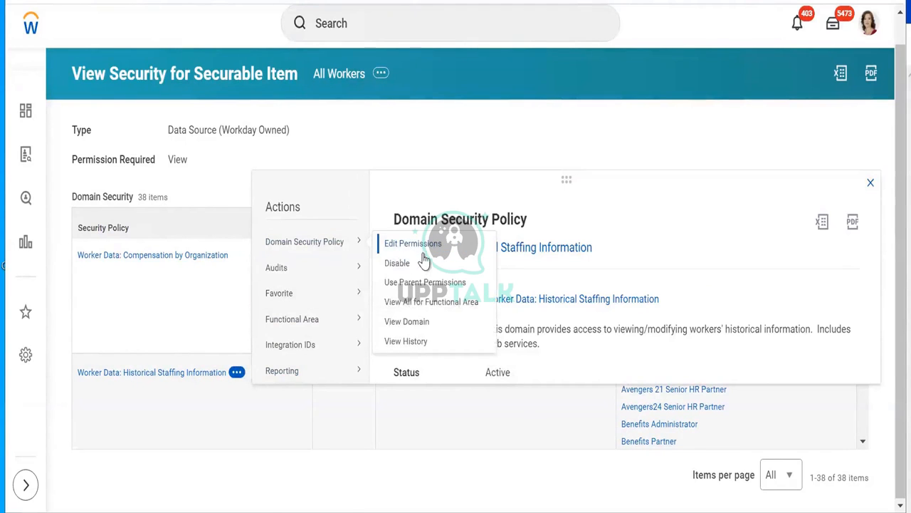
right_click(428, 251)
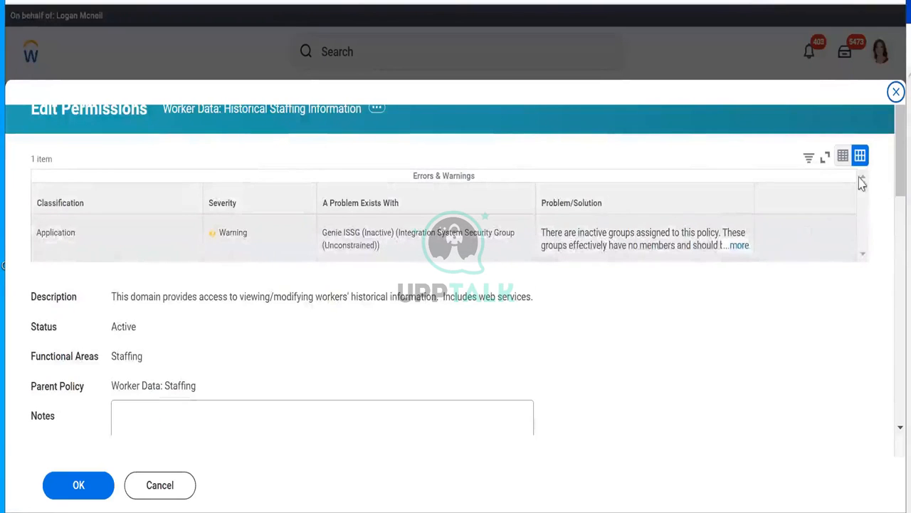
Step: Copy the ISSG_Integration_Security group name from the permissions page
scroll(888, 203, "down", 2)
left_click_drag(888, 203, 888, 363)
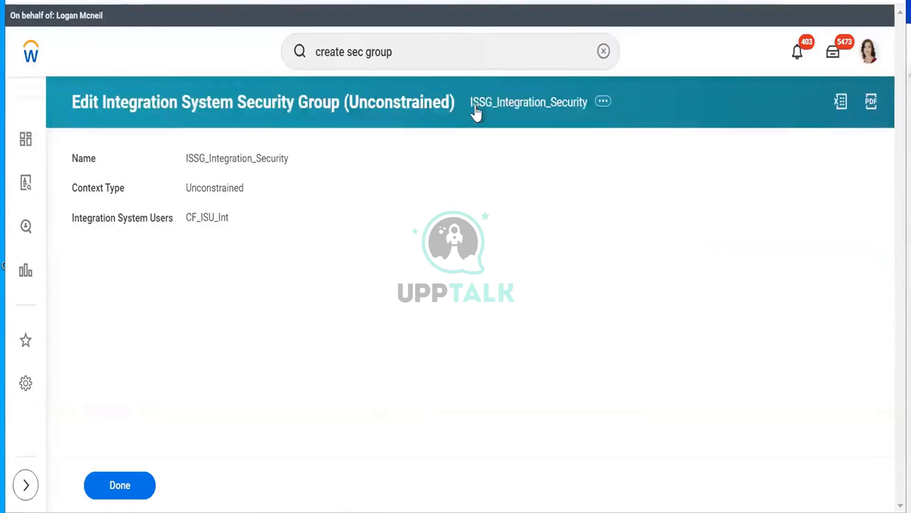
right_click(484, 107)
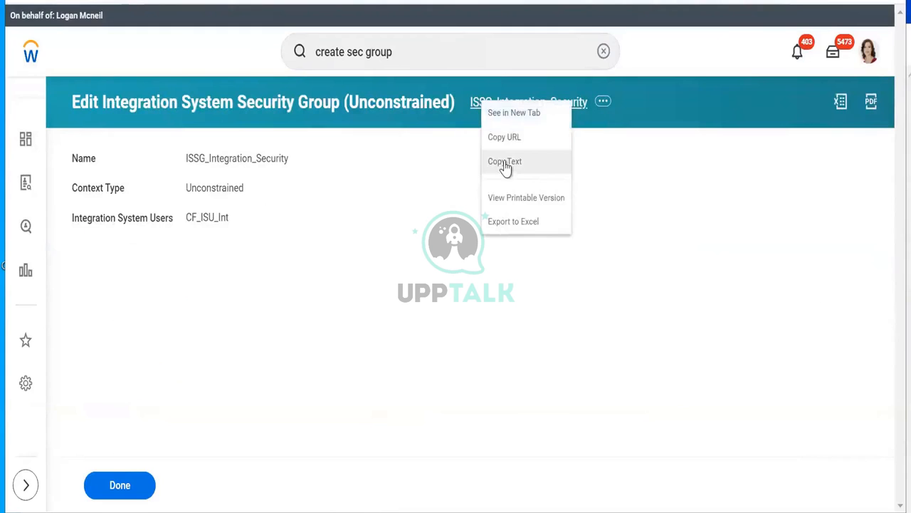
left_click(506, 161)
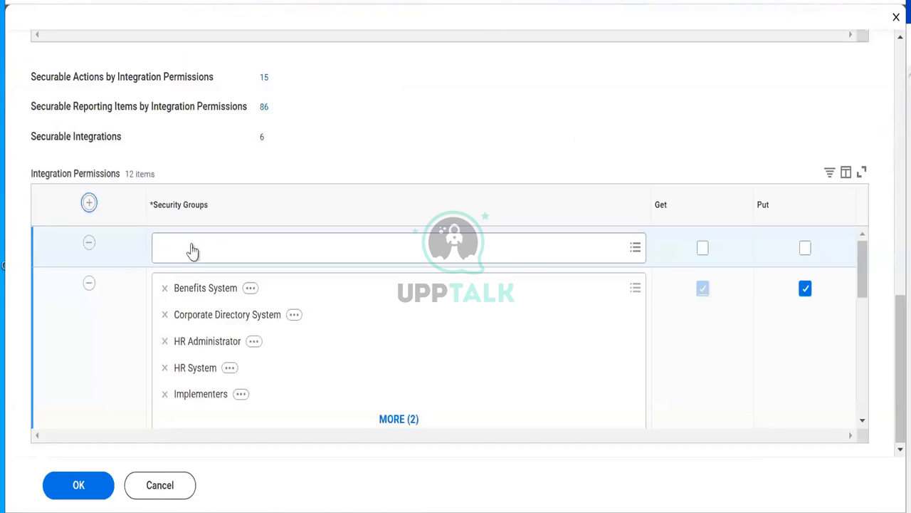
Step: Grant ISSG_Integration_Security Get access under Integration Permissions and save the policy
left_click(193, 250)
right_click(192, 245)
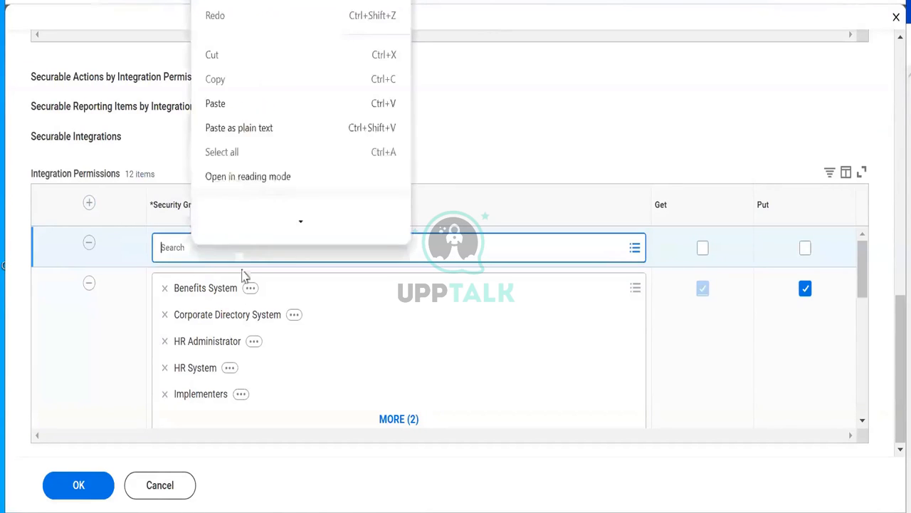
left_click(215, 120)
key("Return")
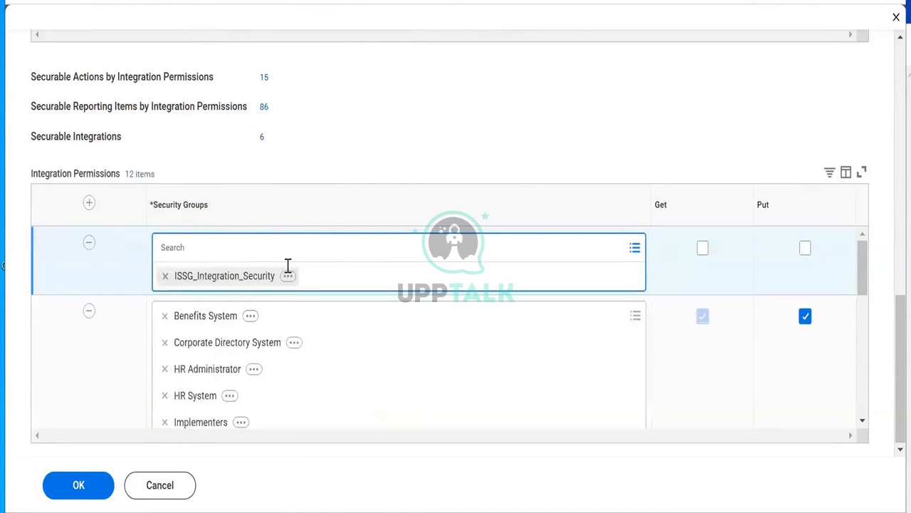
left_click(582, 134)
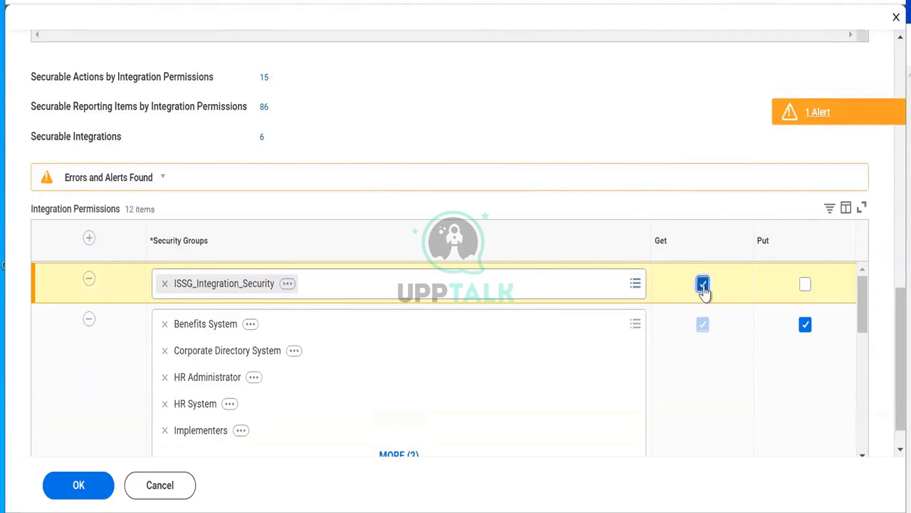
left_click(95, 489)
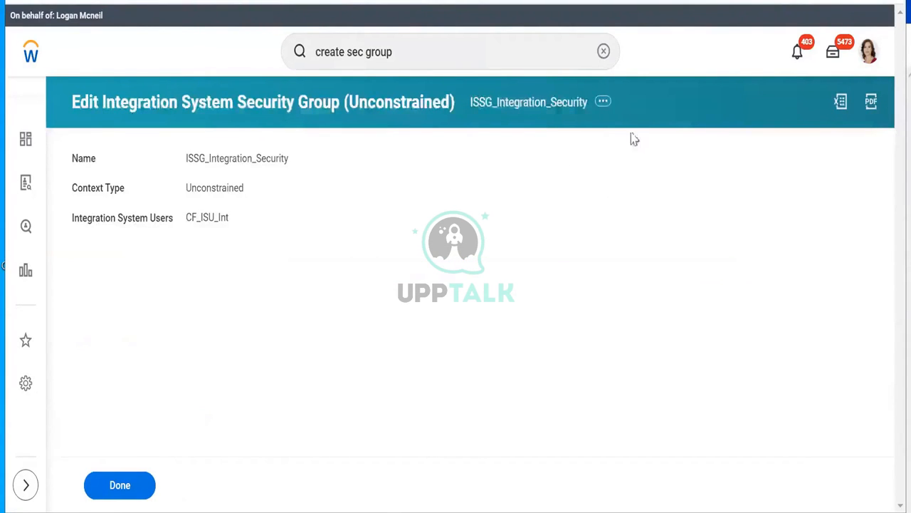
left_click(603, 104)
Step: Check ISSG_Integration_Security's Get access to Worker Data: Historical Staffing Information, then close the permissions dialog
mouse_move(100, 320)
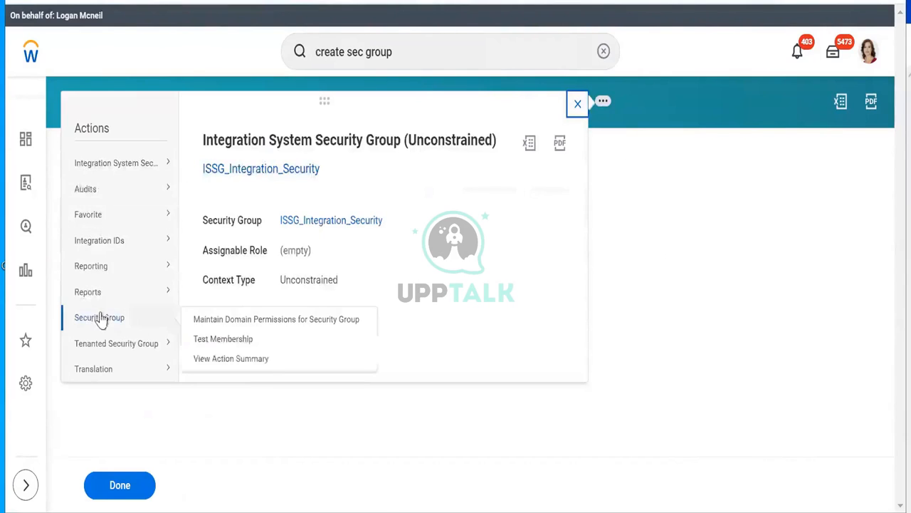
left_click(255, 324)
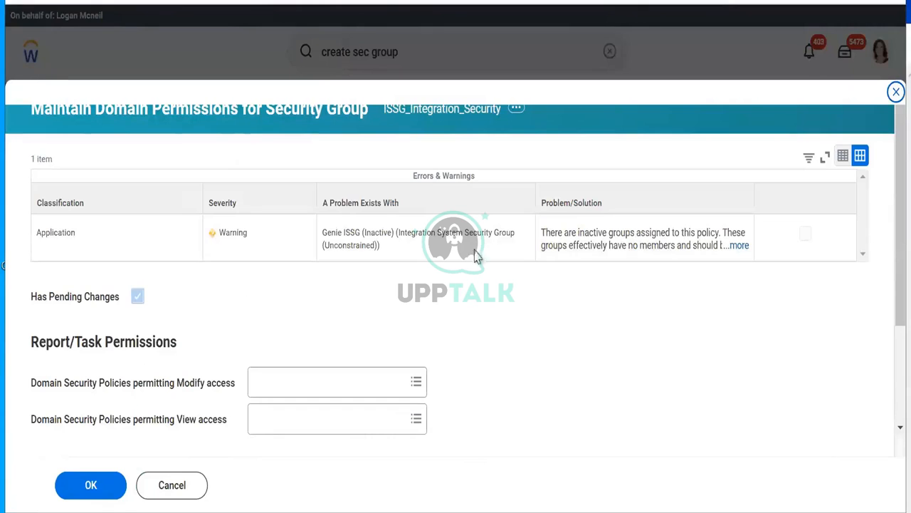
scroll(889, 294, "down", 3)
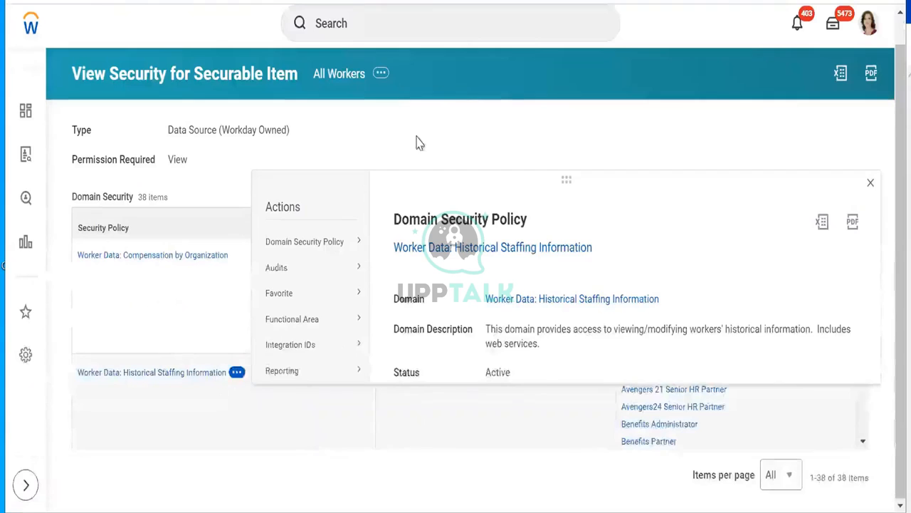
left_click(418, 138)
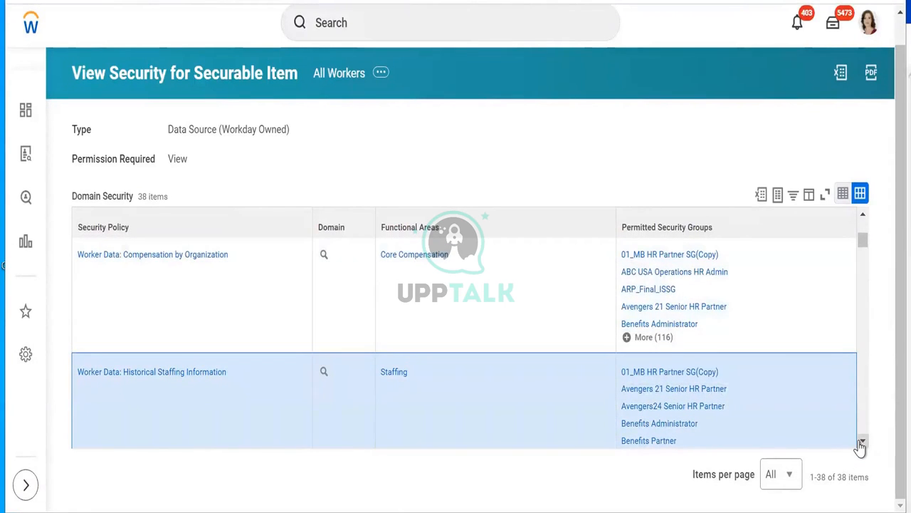
Step: Copy Worker Data: Current Staffing Information and search it in the group's Get access policies
left_click(862, 441)
left_click(863, 441)
left_click(862, 441)
left_click(862, 442)
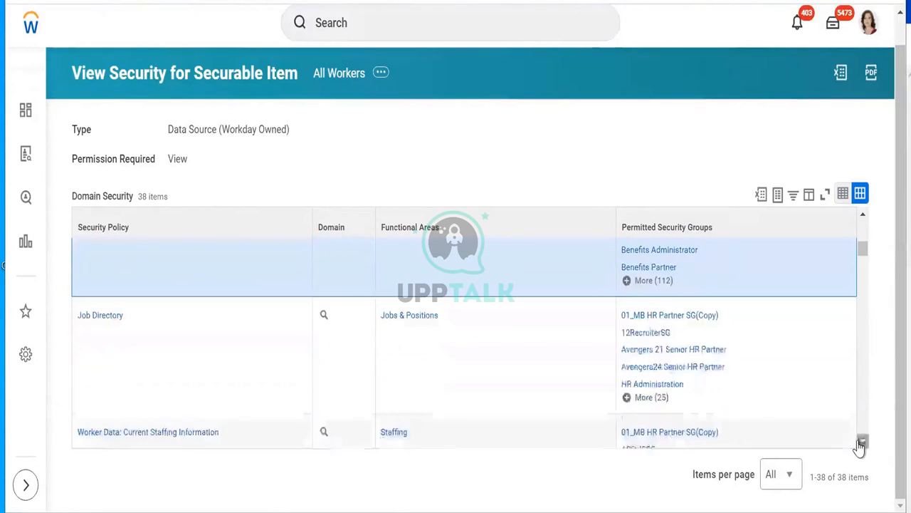
left_click(862, 442)
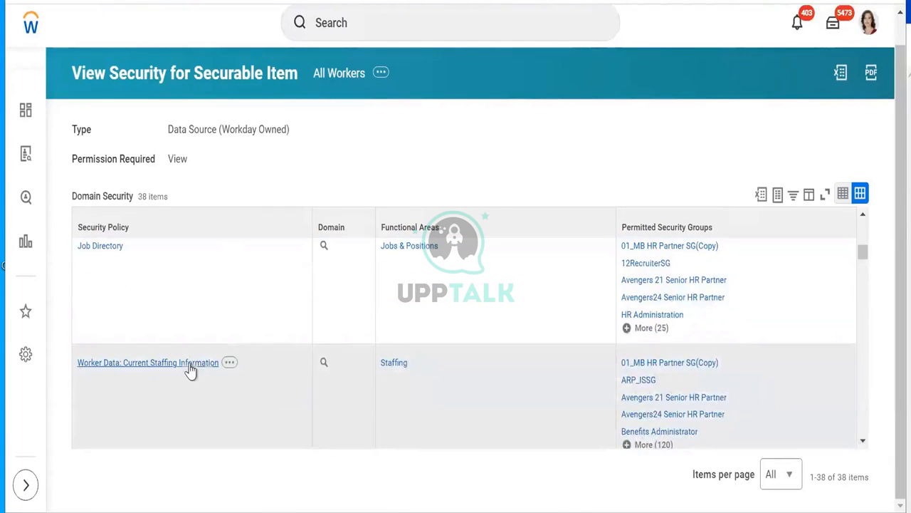
right_click(235, 417)
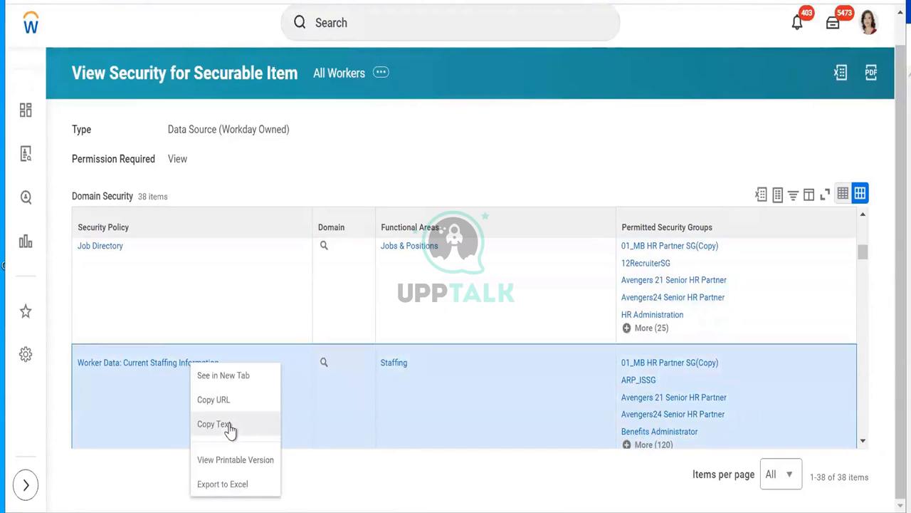
left_click(230, 429)
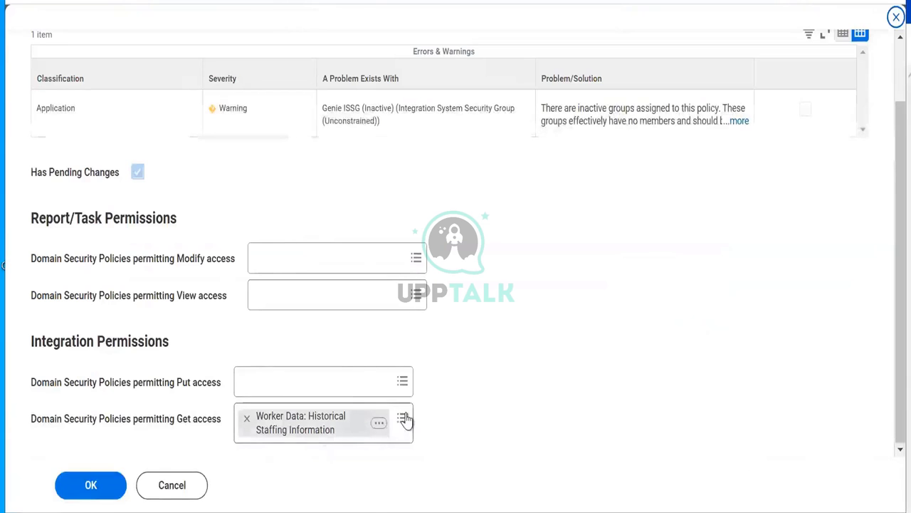
left_click(403, 417)
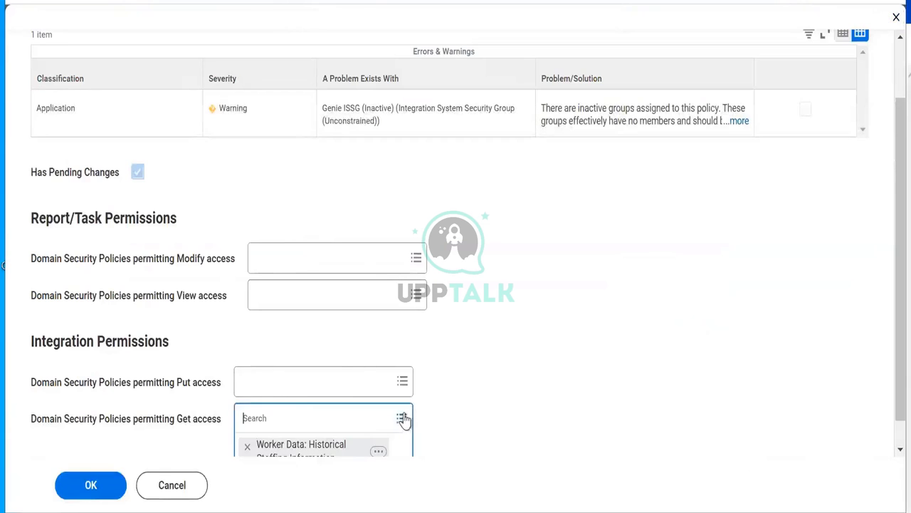
right_click(282, 420)
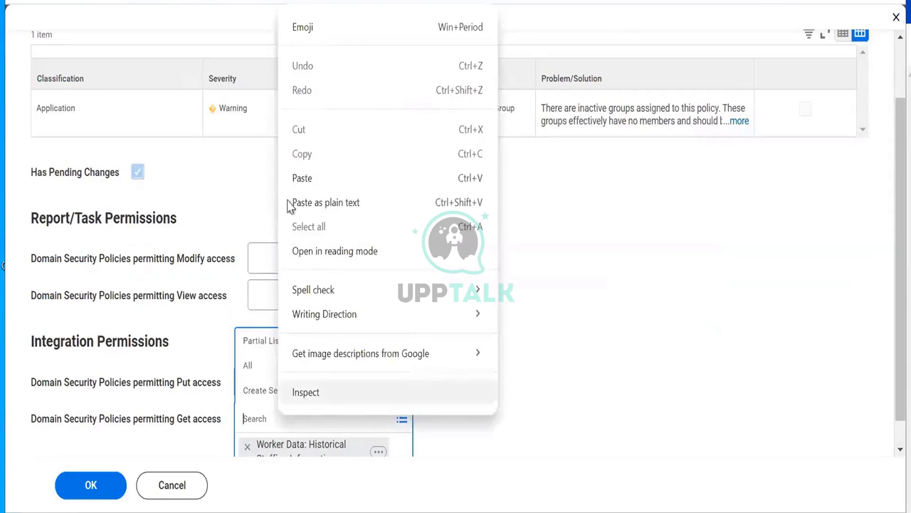
left_click(295, 181)
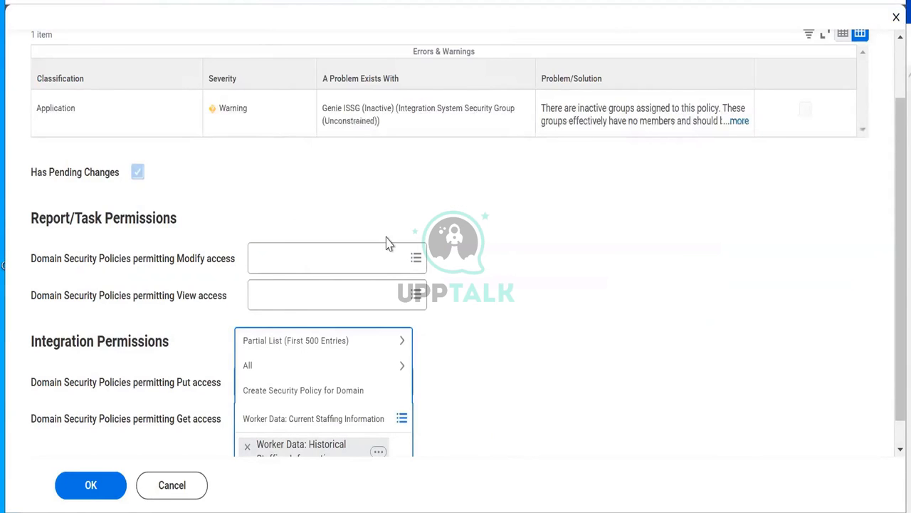
key("Return")
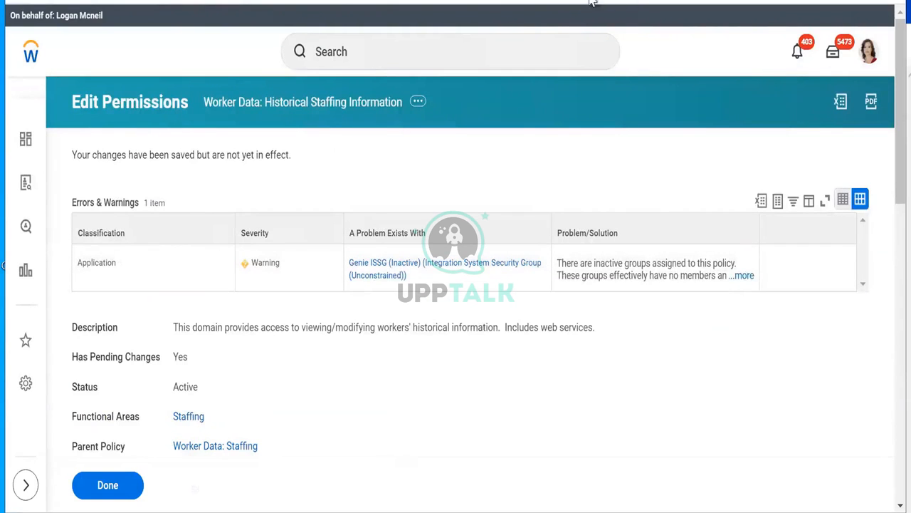
Step: Copy Worker Data: Public Worker Reports and search for it in the Get access field
scroll(890, 147, "down", 6)
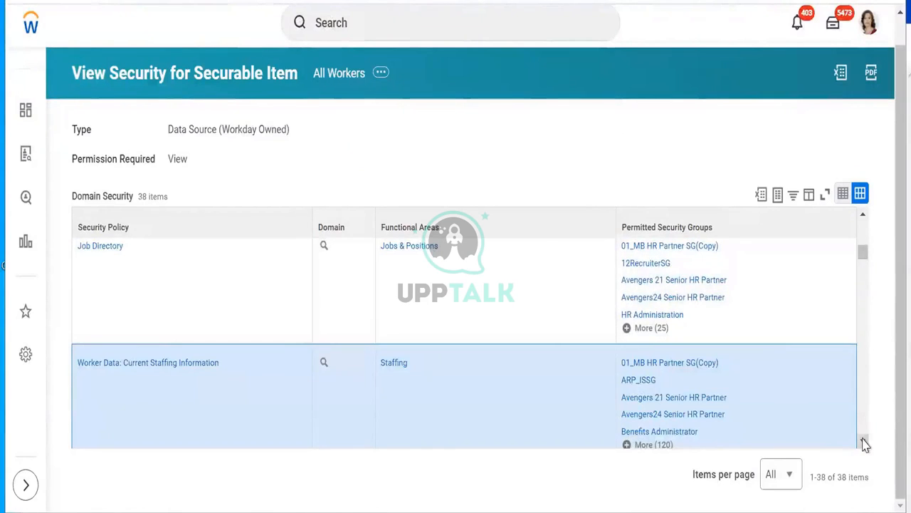
left_click(865, 442)
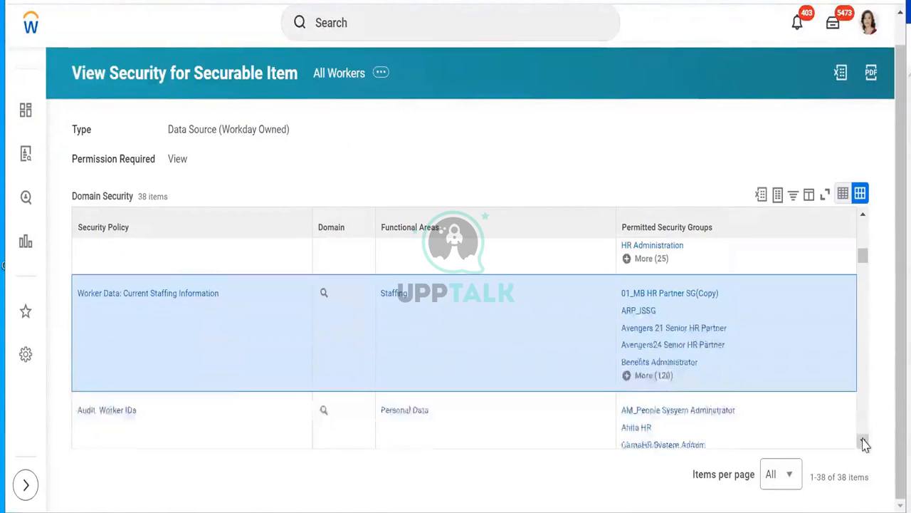
left_click(864, 444)
scroll(390, 403, "down", 1)
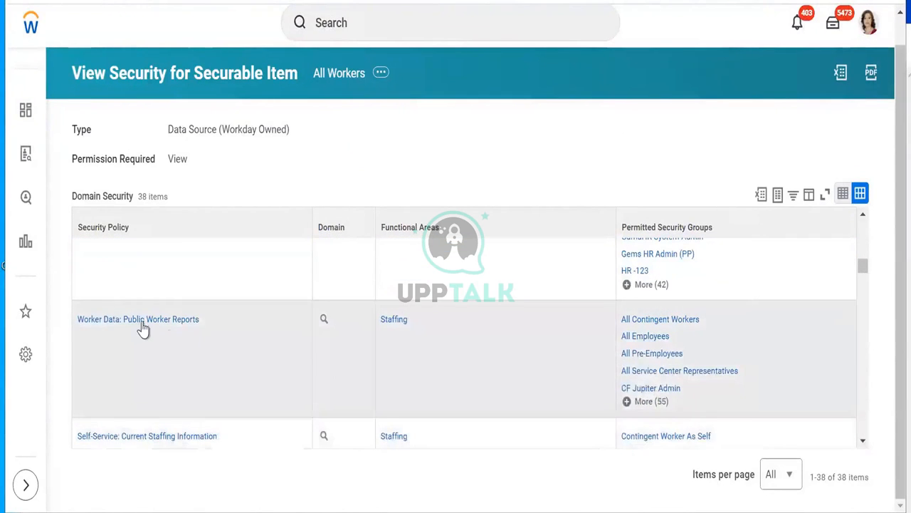
right_click(143, 324)
left_click(161, 383)
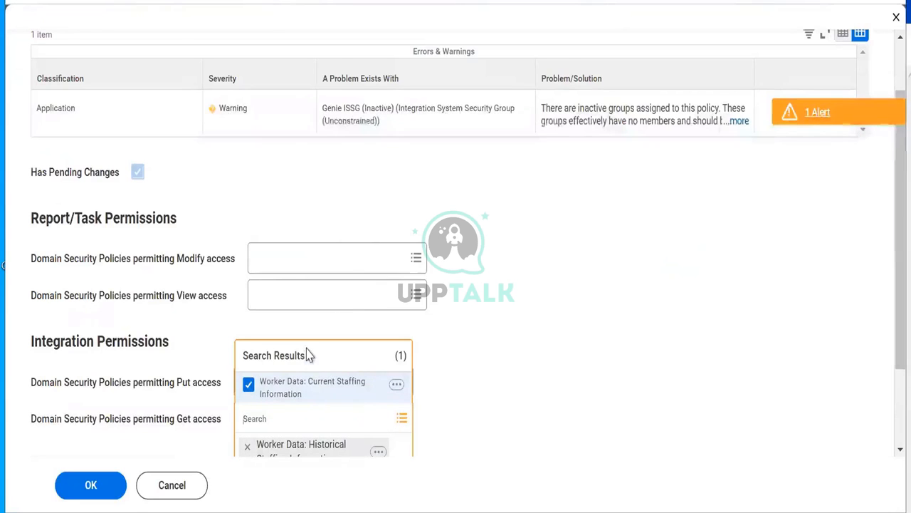
right_click(307, 355)
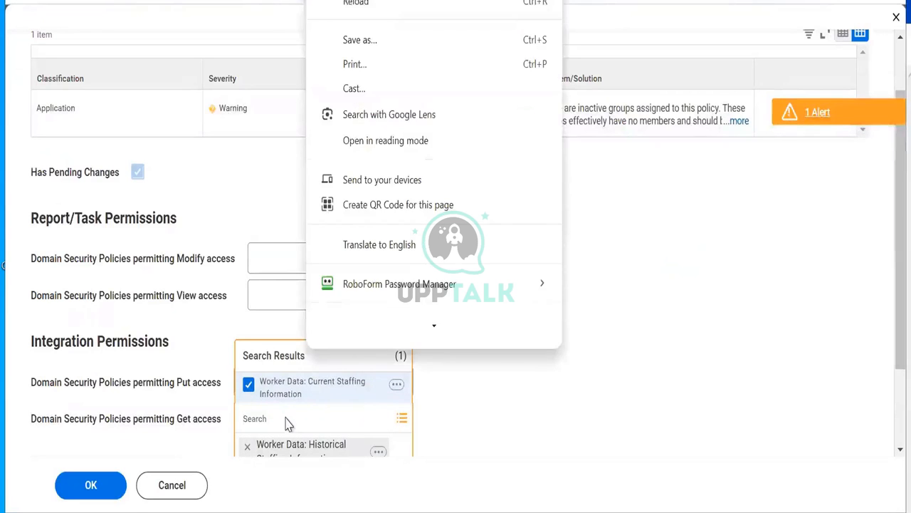
left_click(283, 419)
right_click(282, 423)
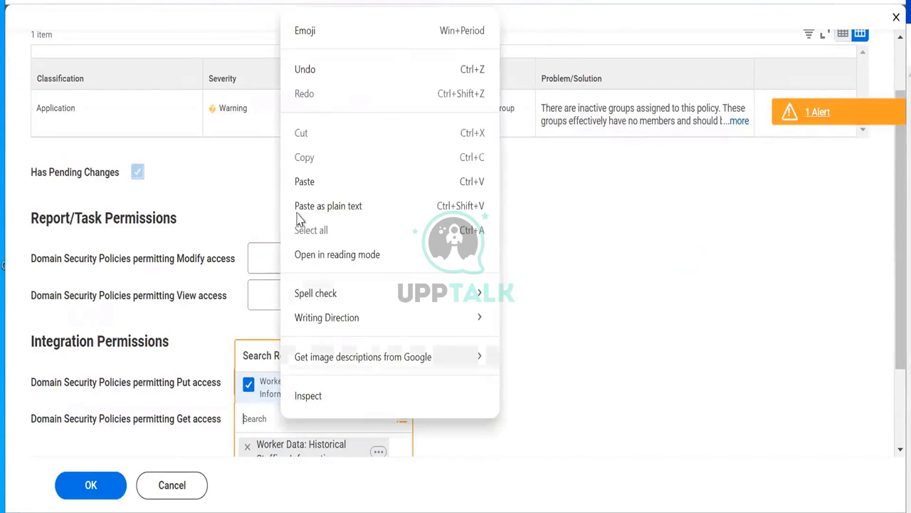
left_click(305, 178)
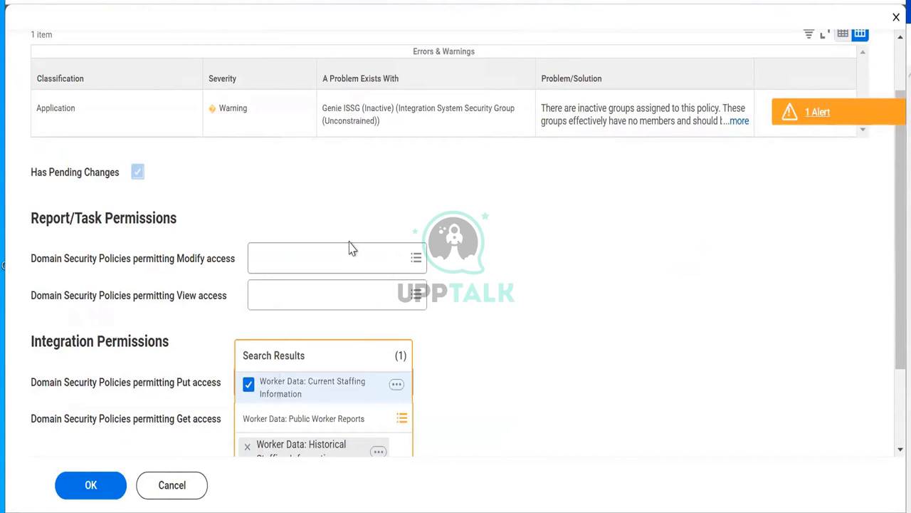
key("Return")
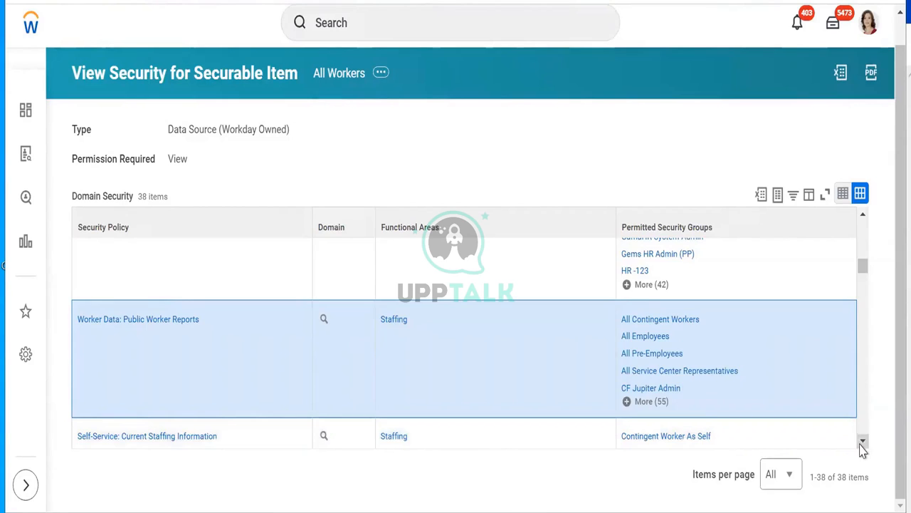
Step: Scroll through the All Workers data source's 38 domain security policies
left_click(861, 443)
left_click(862, 443)
left_click(861, 443)
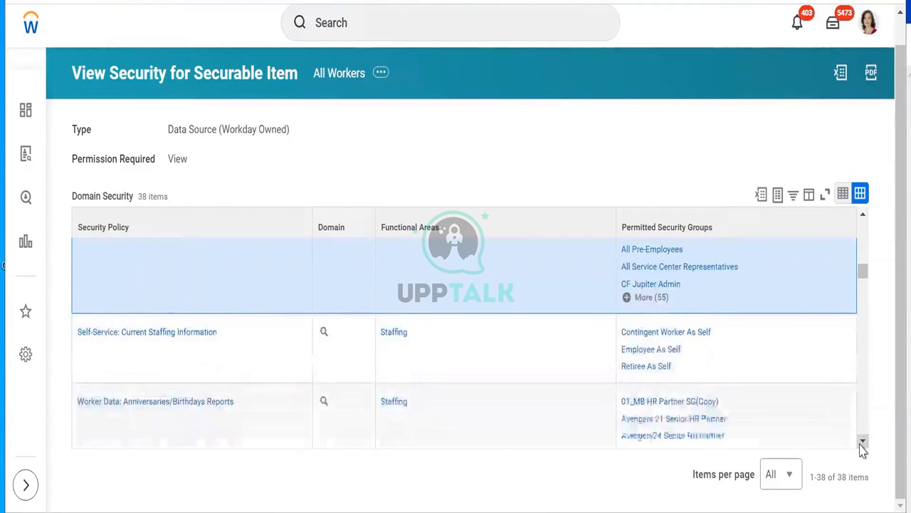
left_click(862, 443)
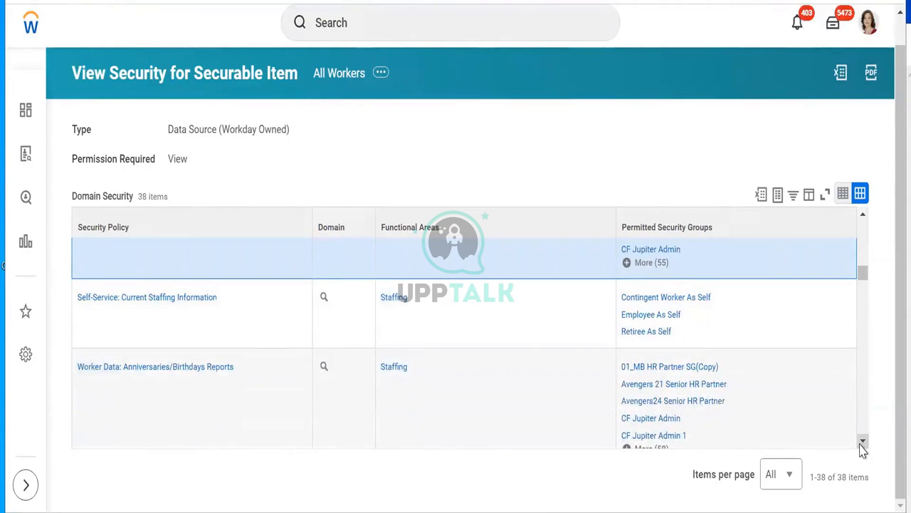
left_click(862, 443)
left_click(862, 443)
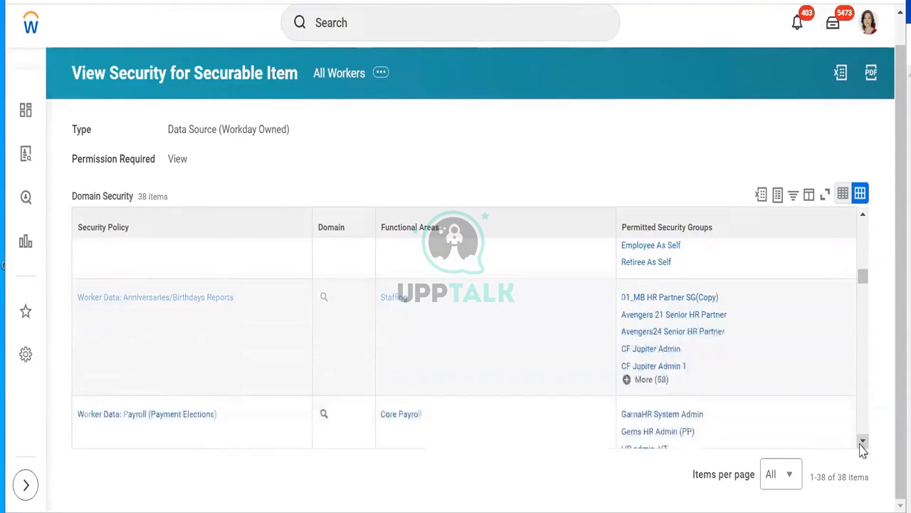
left_click(861, 442)
left_click(862, 443)
left_click(862, 443)
left_click(861, 443)
left_click(862, 442)
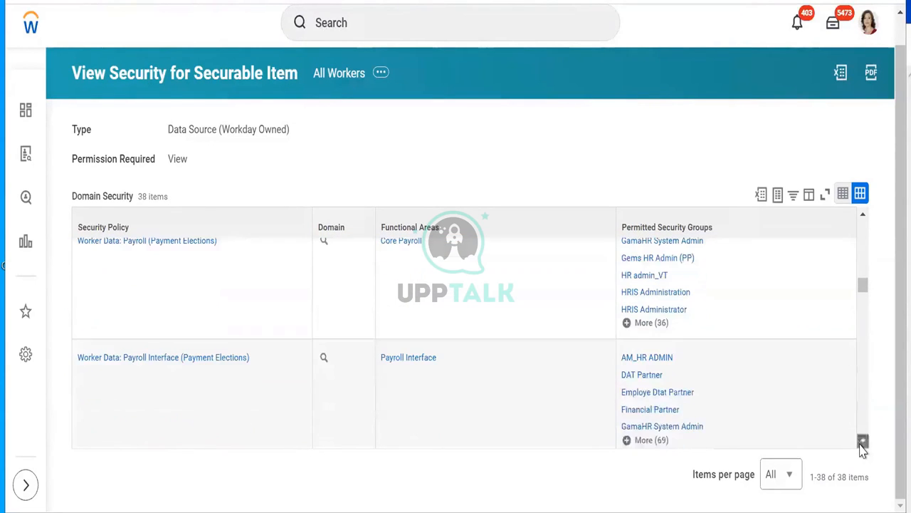
left_click(861, 443)
left_click(862, 443)
left_click(862, 443)
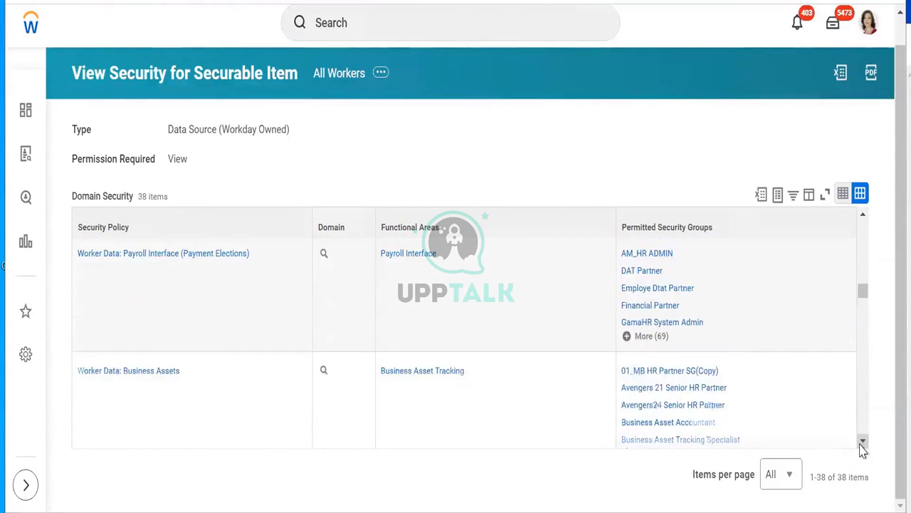
left_click(862, 442)
left_click(862, 443)
left_click(861, 442)
left_click(861, 443)
left_click(862, 443)
left_click(862, 443)
left_click(861, 443)
left_click(861, 443)
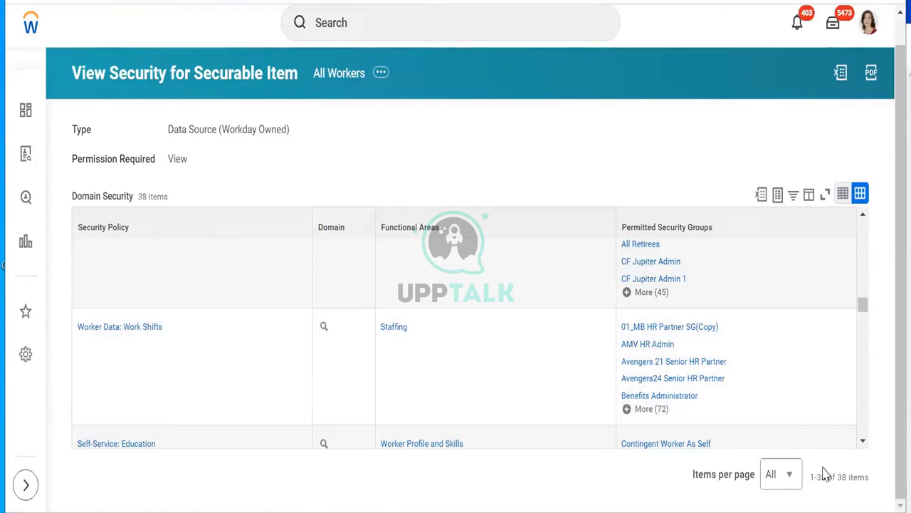
Step: Return to the custom report's 12-column list starting with Employee ID and Full Legal Name
left_click_drag(864, 445, 865, 451)
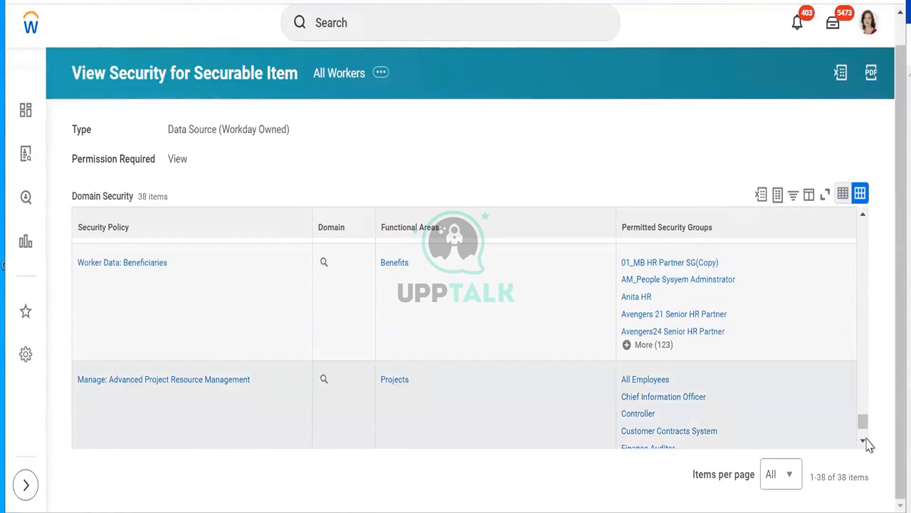
left_click_drag(864, 442, 865, 442)
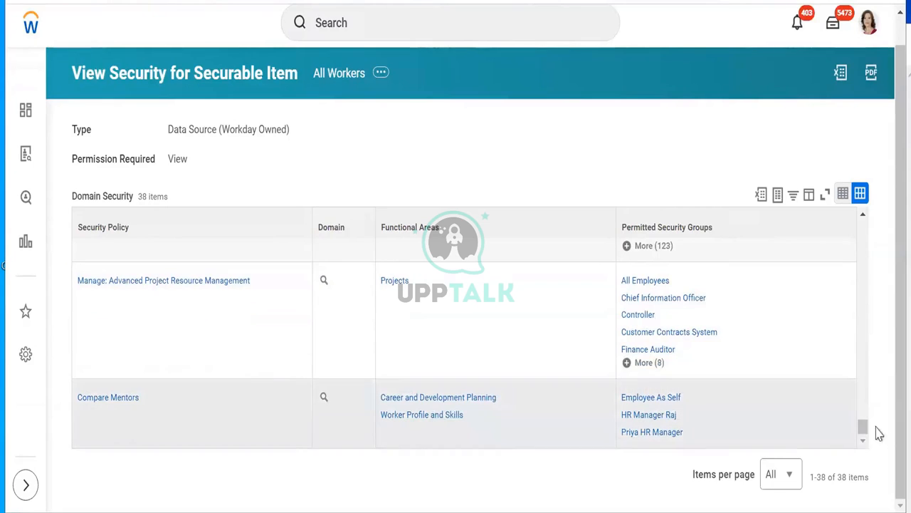
left_click_drag(863, 427, 862, 335)
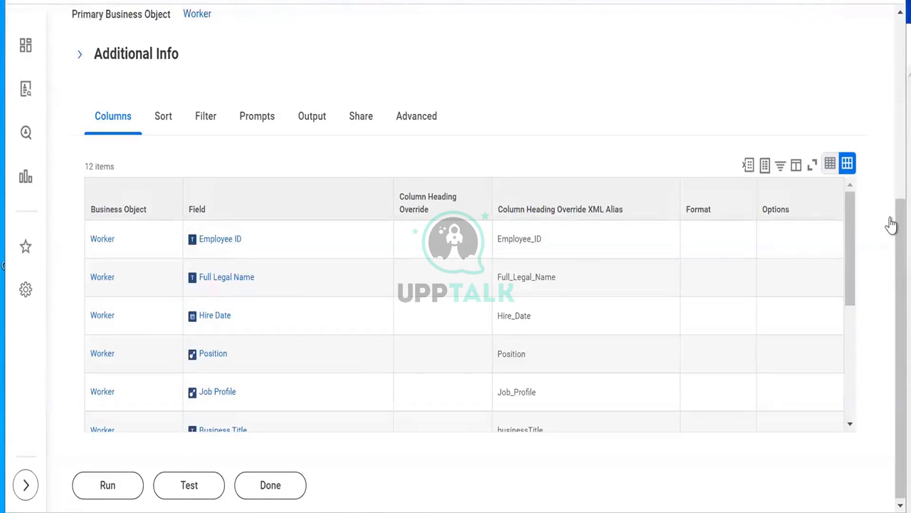
Step: Open the Employee ID field's View Security page in a new tab, listing 7 domain policies
scroll(889, 114, "up", 5)
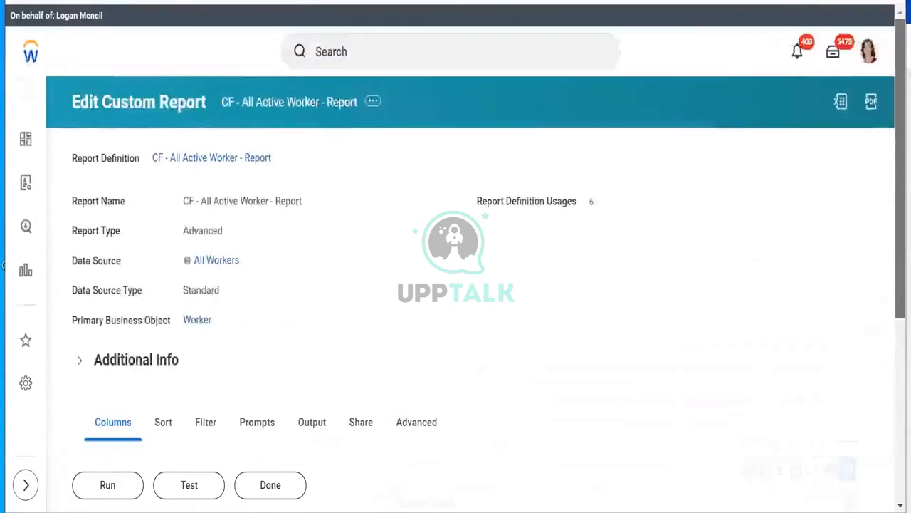
scroll(3, 266, "down", 4)
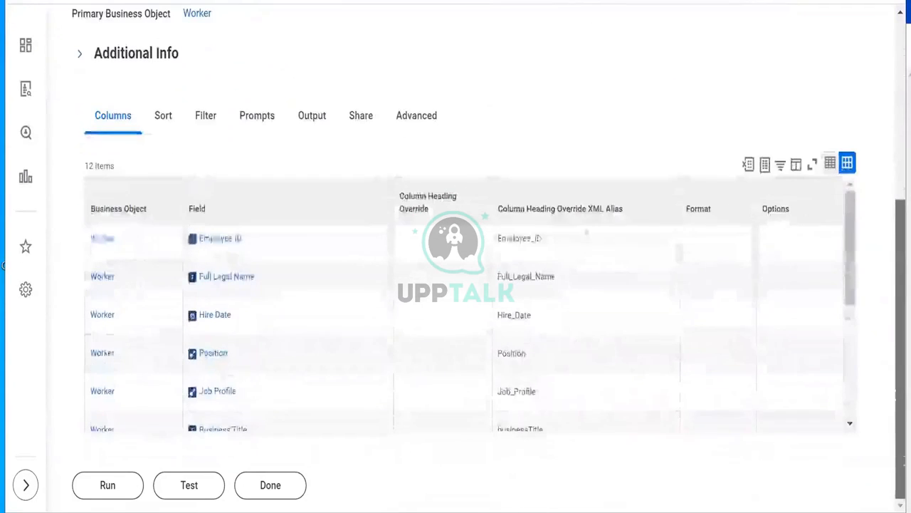
mouse_move(252, 239)
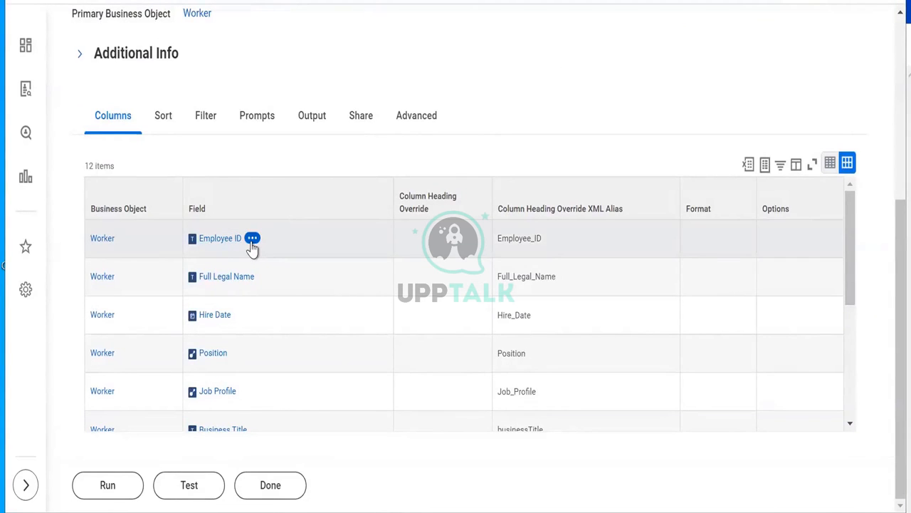
left_click(252, 240)
mouse_move(294, 431)
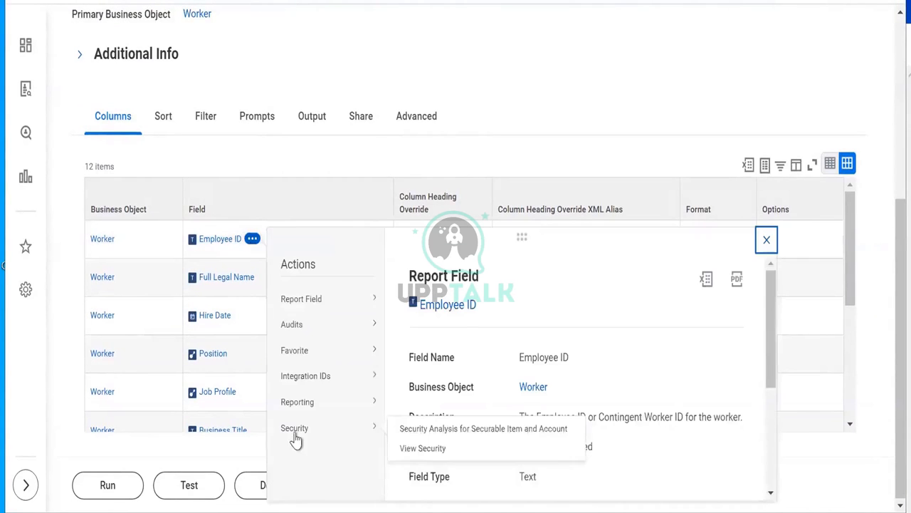
right_click(425, 460)
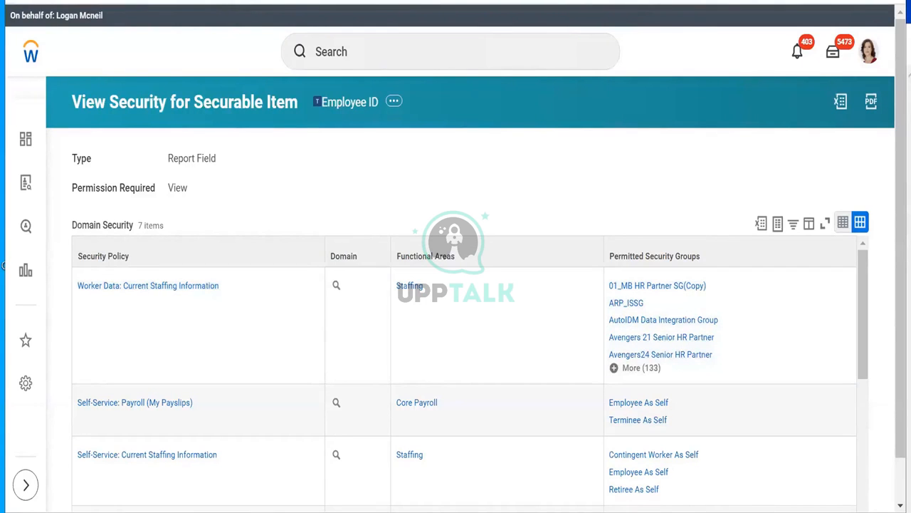
Step: Copy Worker Data: Worker ID and search it in the ISSG Get access field, returning 12 results
left_click_drag(867, 304, 888, 406)
mouse_move(177, 408)
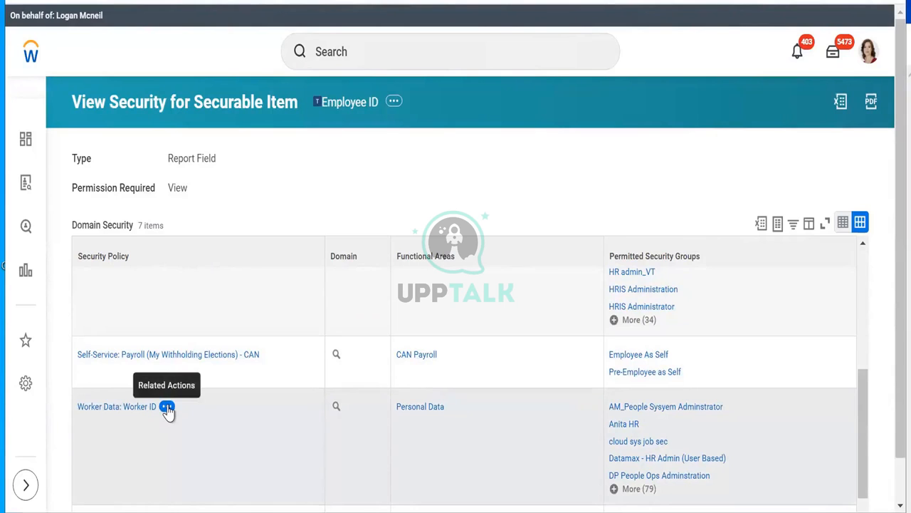
left_click(167, 407)
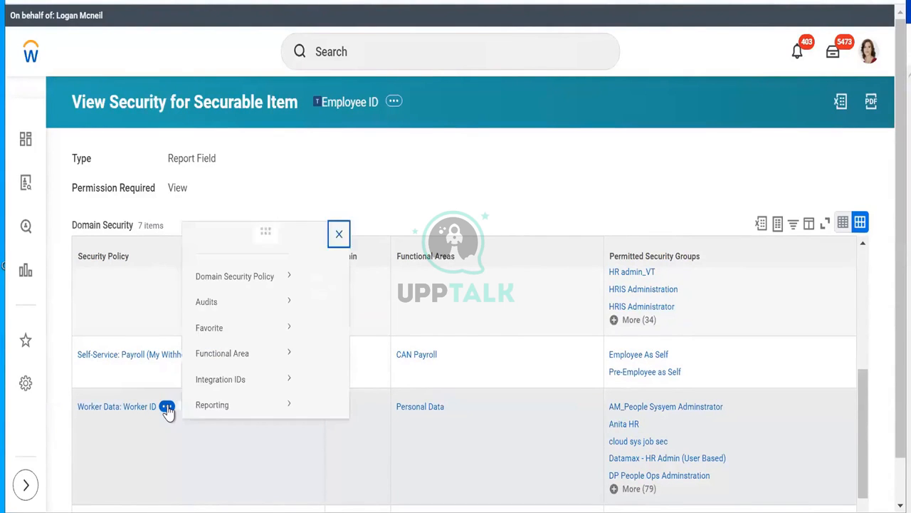
mouse_move(235, 398)
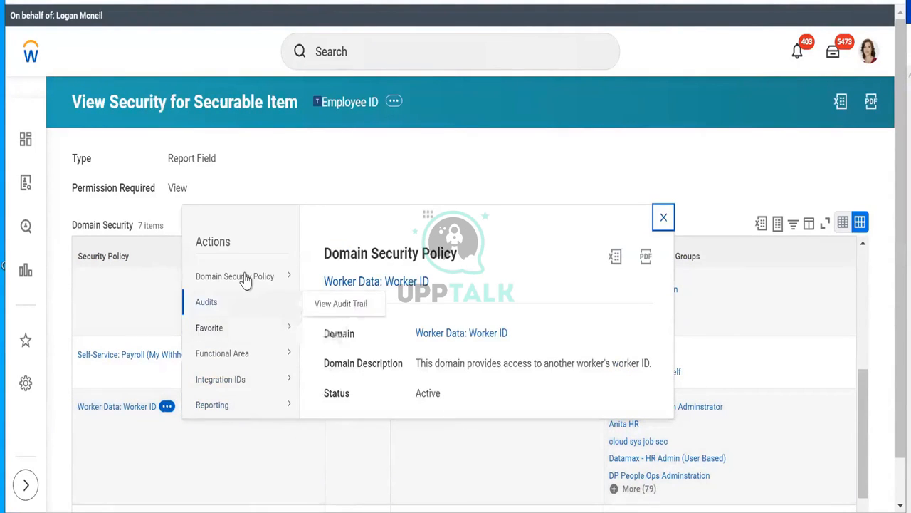
mouse_move(247, 278)
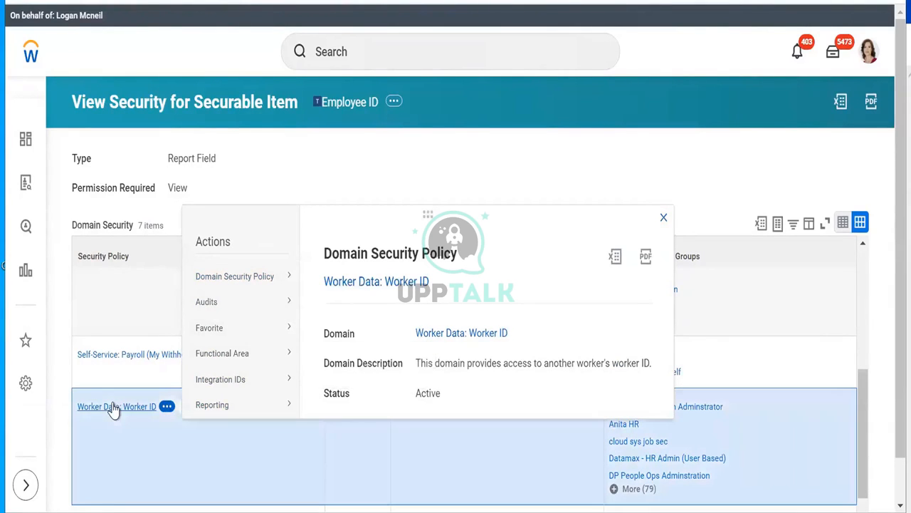
right_click(116, 406)
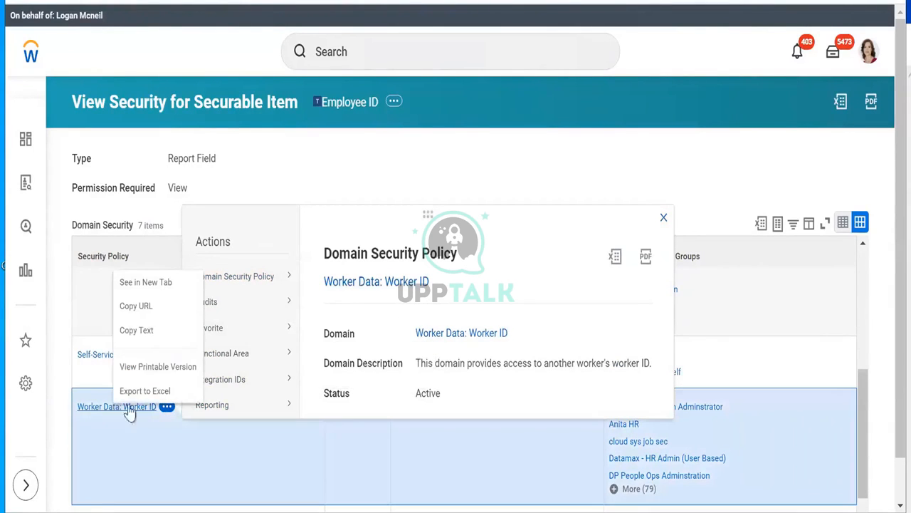
left_click(135, 332)
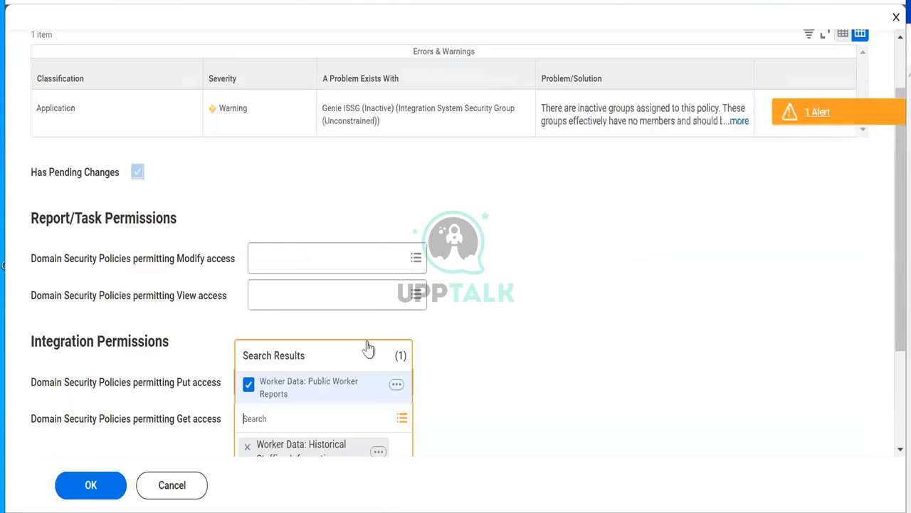
right_click(299, 416)
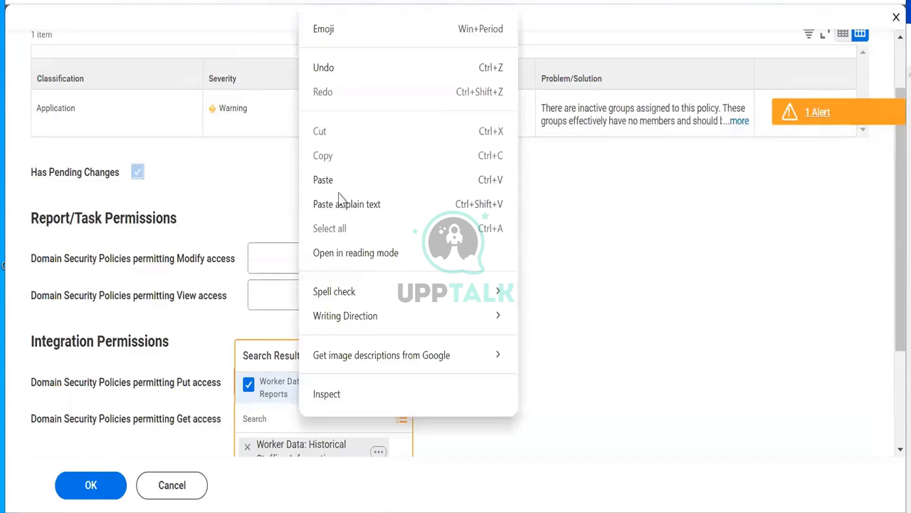
left_click(366, 181)
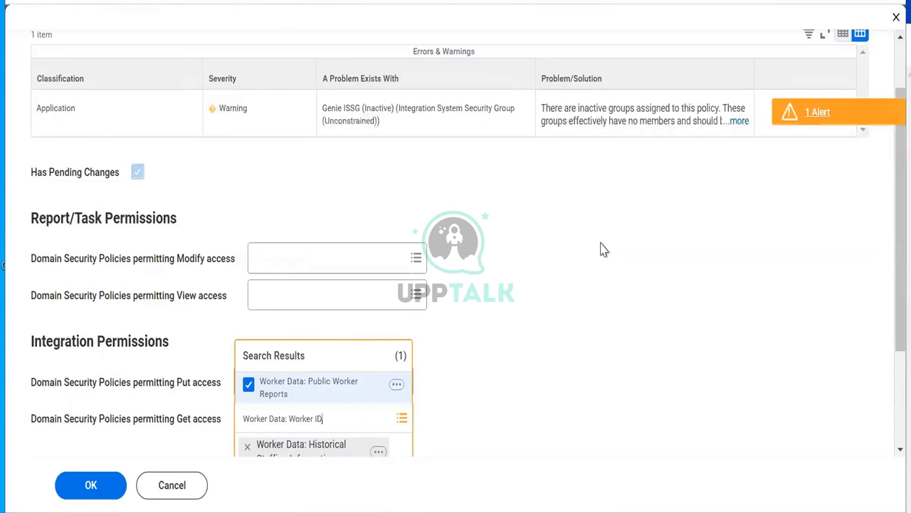
key("Return")
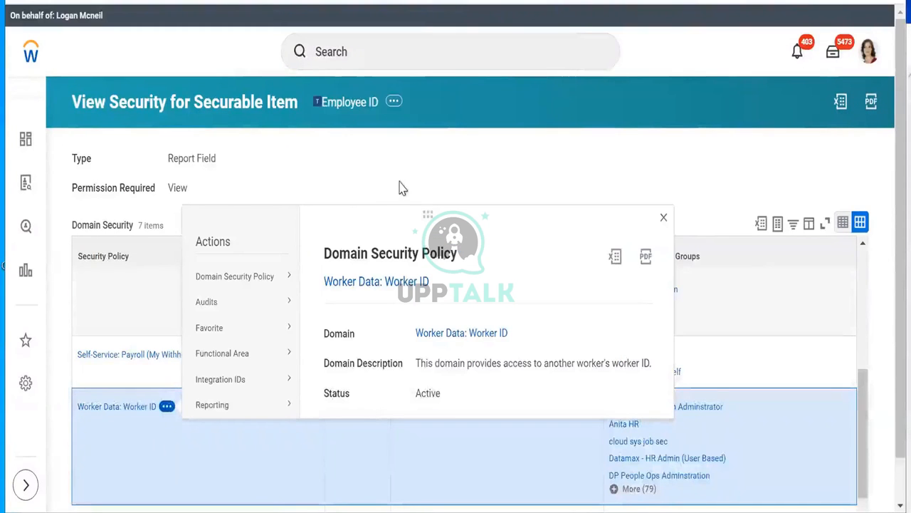
Step: Dismiss the Worker ID policy popup and scroll back to the report's field list
left_click(849, 189)
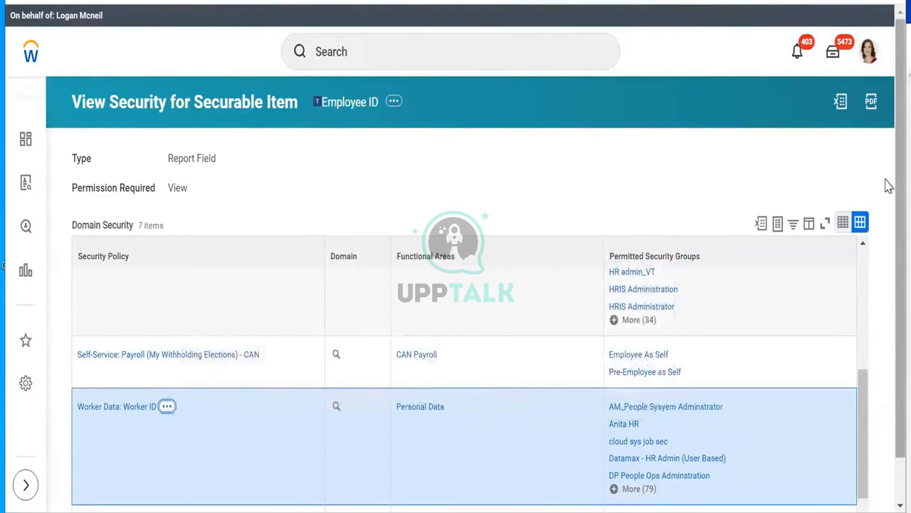
scroll(890, 252, "down", 2)
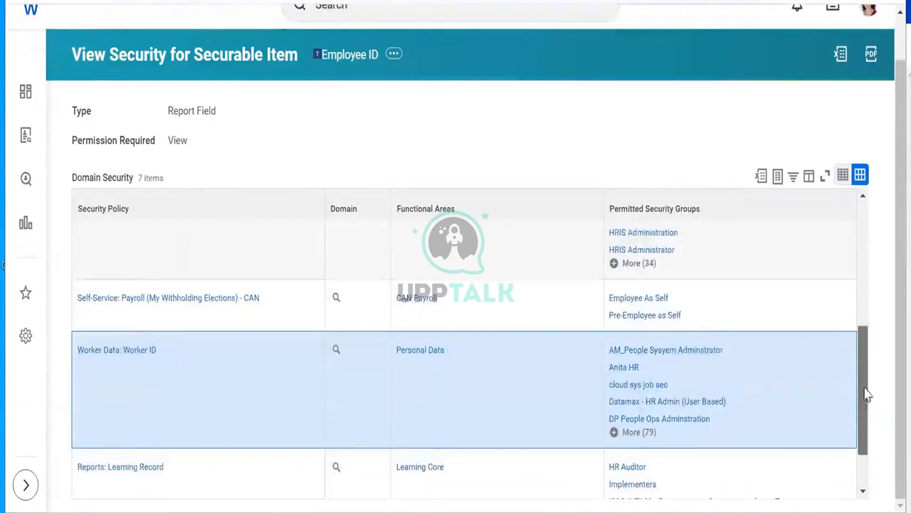
scroll(869, 386, "down", 2)
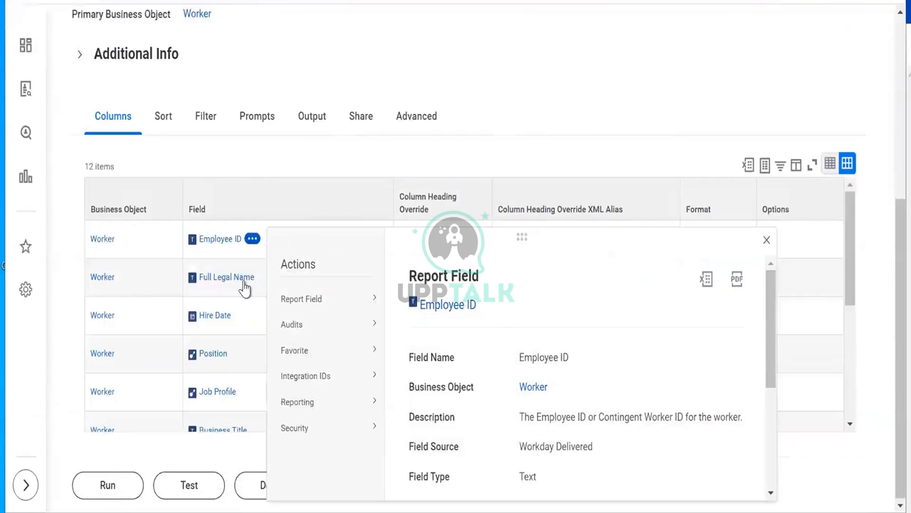
Step: Check Full Legal Name's security: one Tenant Non-Configurable policy permitting All Users
left_click(554, 84)
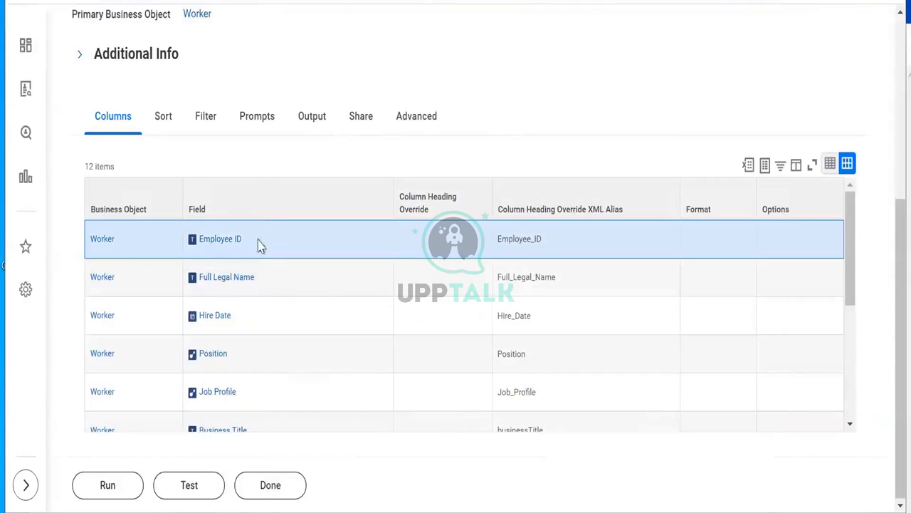
left_click(266, 278)
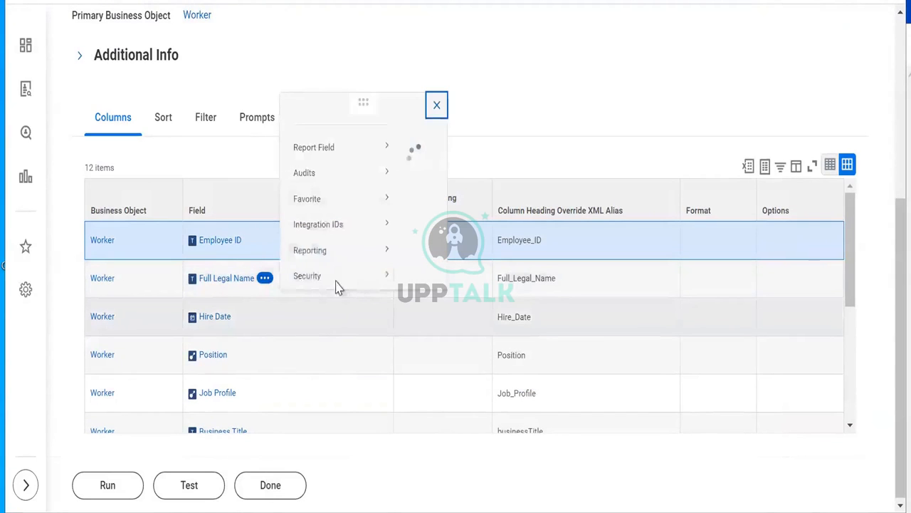
mouse_move(299, 228)
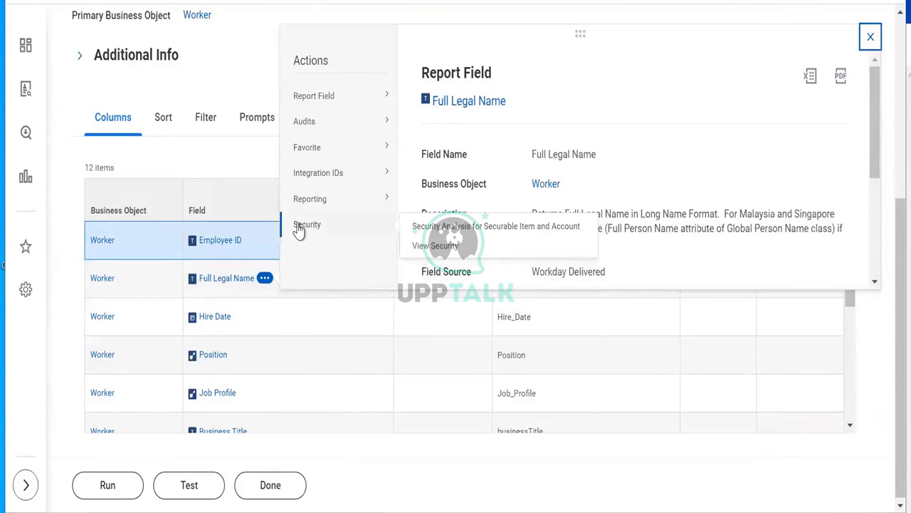
right_click(432, 250)
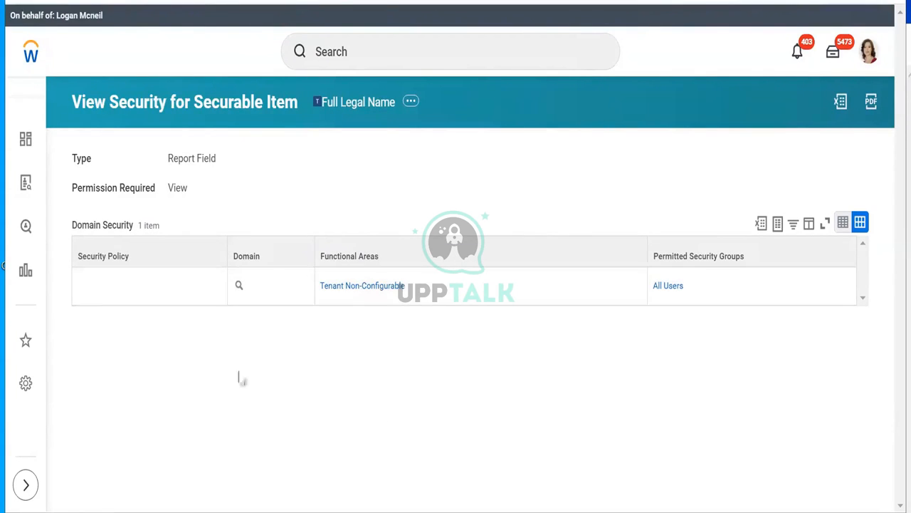
left_click(210, 294)
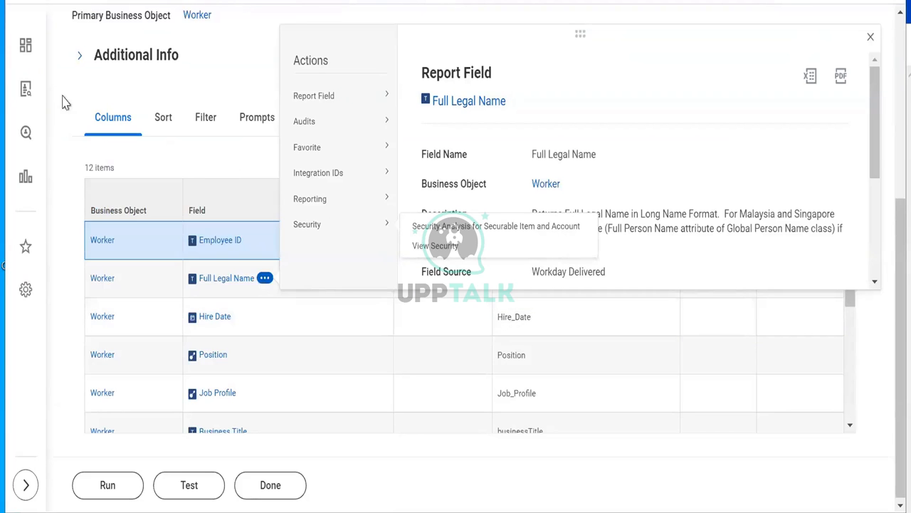
left_click(299, 365)
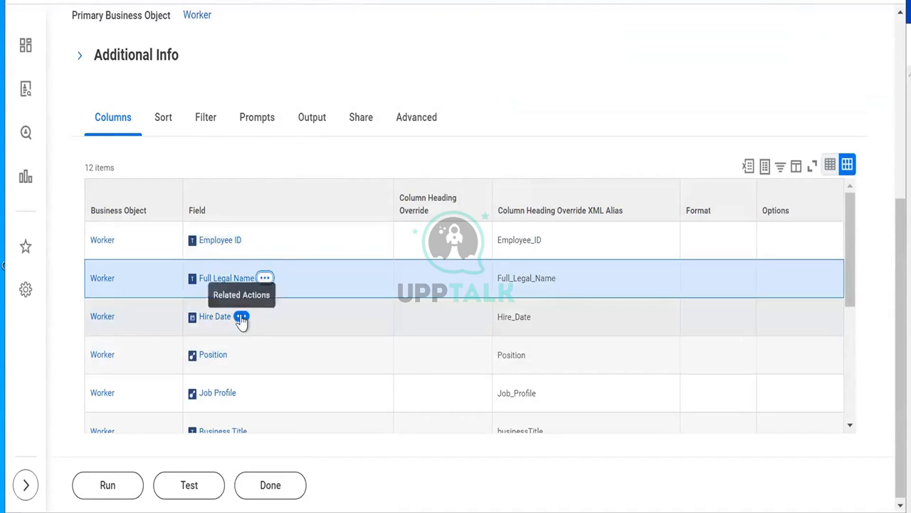
Step: Review Hire Date's security view in a new tab, listing 6 policies including Process: Payroll Settlement
left_click(241, 317)
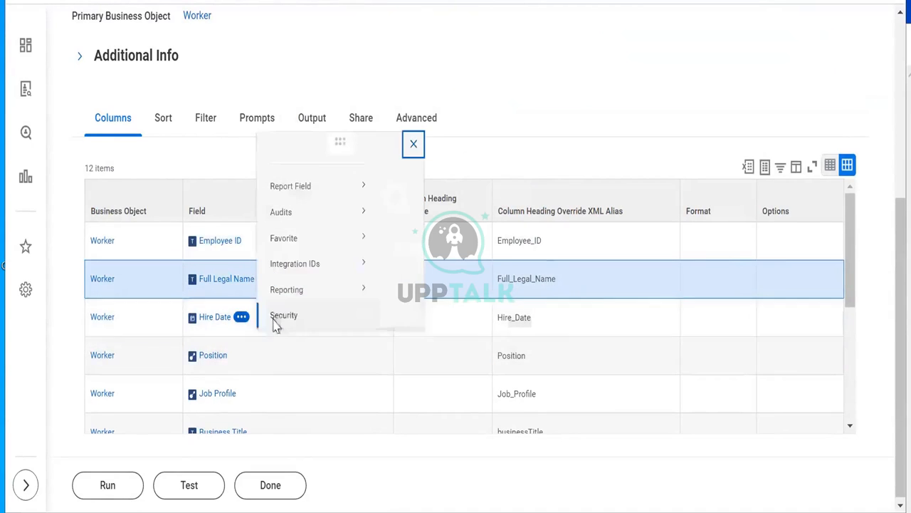
mouse_move(281, 326)
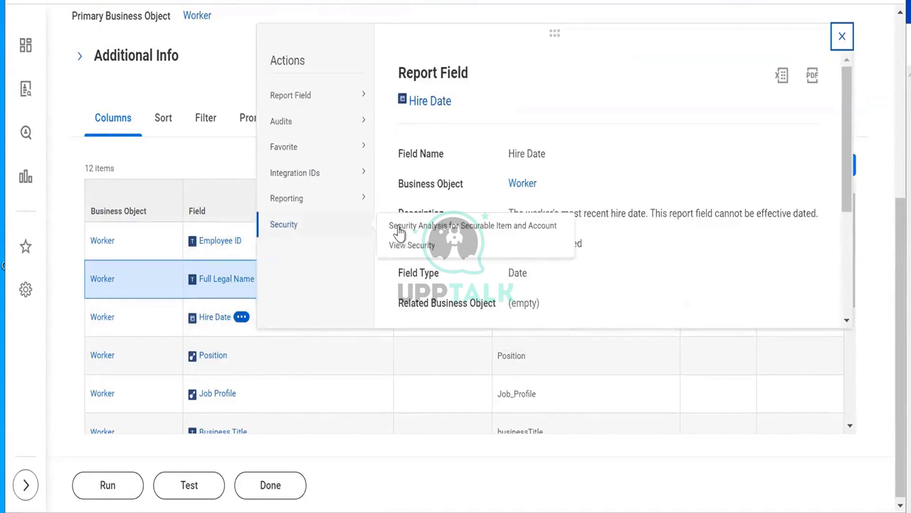
right_click(405, 251)
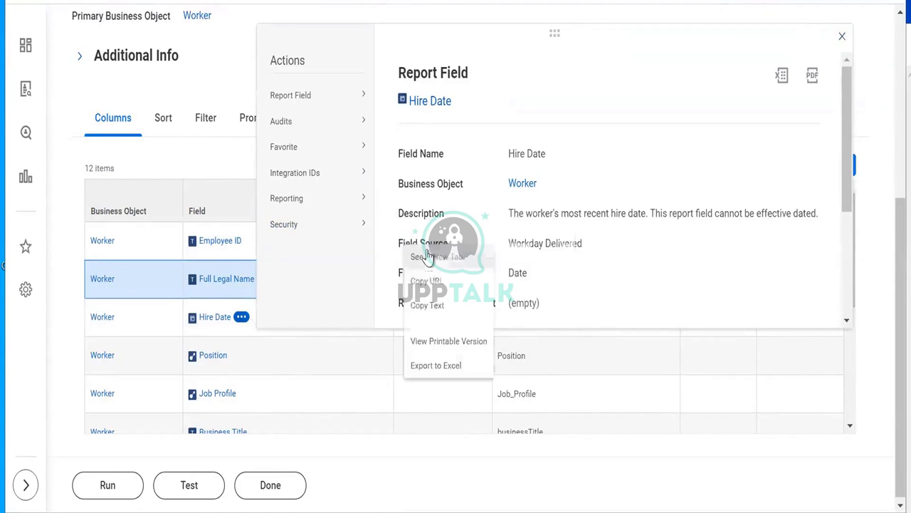
left_click(425, 255)
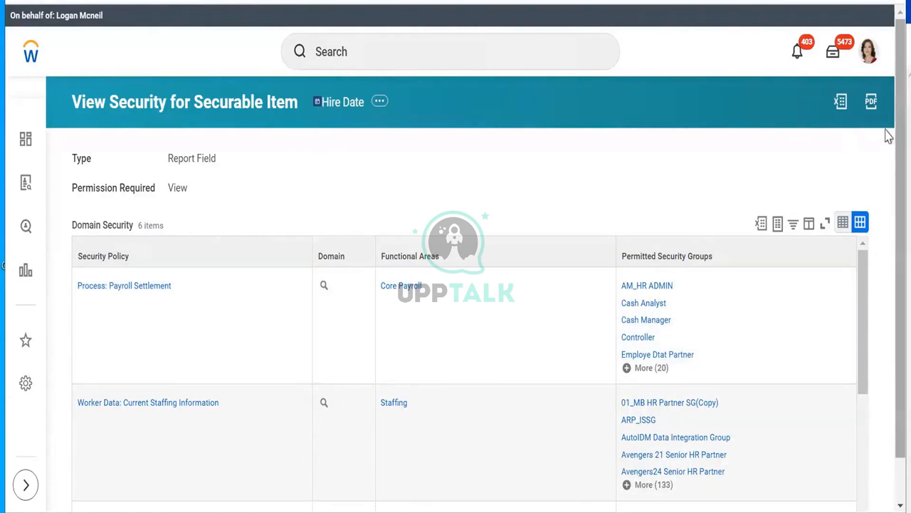
scroll(235, 380, "down", 1)
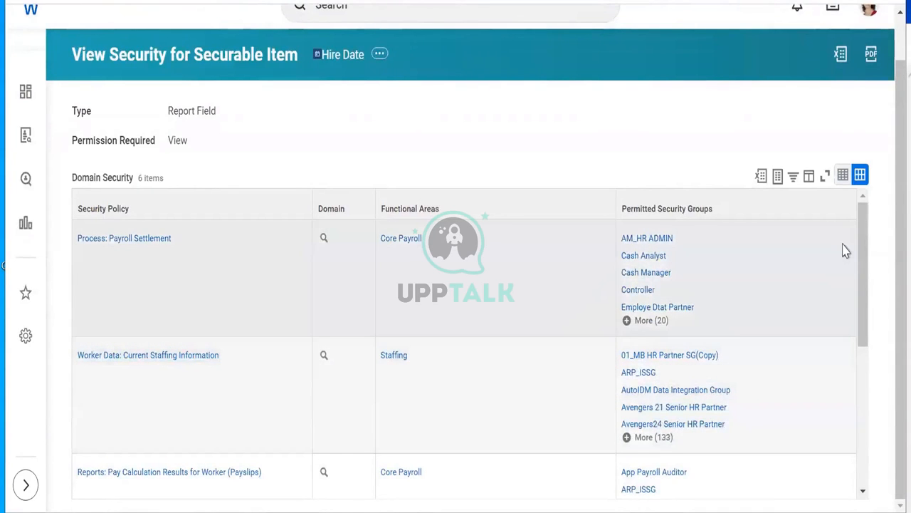
left_click_drag(868, 222, 877, 432)
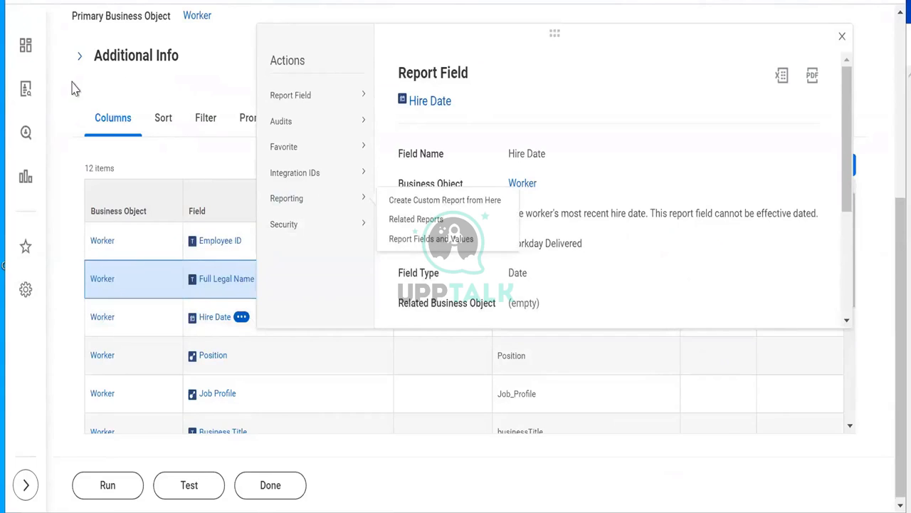
Step: Open the Position field's security view in a new tab, showing its 2 domain policies
double_click(75, 88)
mouse_move(238, 357)
left_click(238, 358)
mouse_move(285, 358)
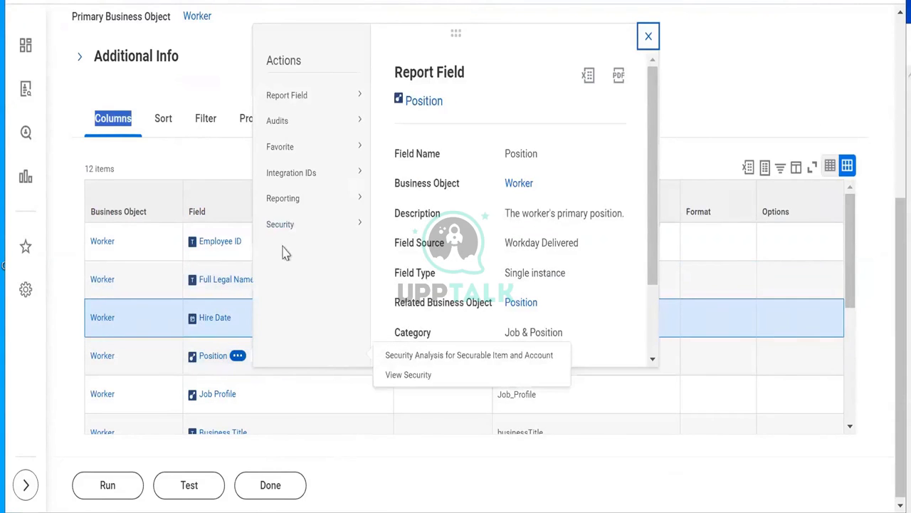
mouse_move(278, 232)
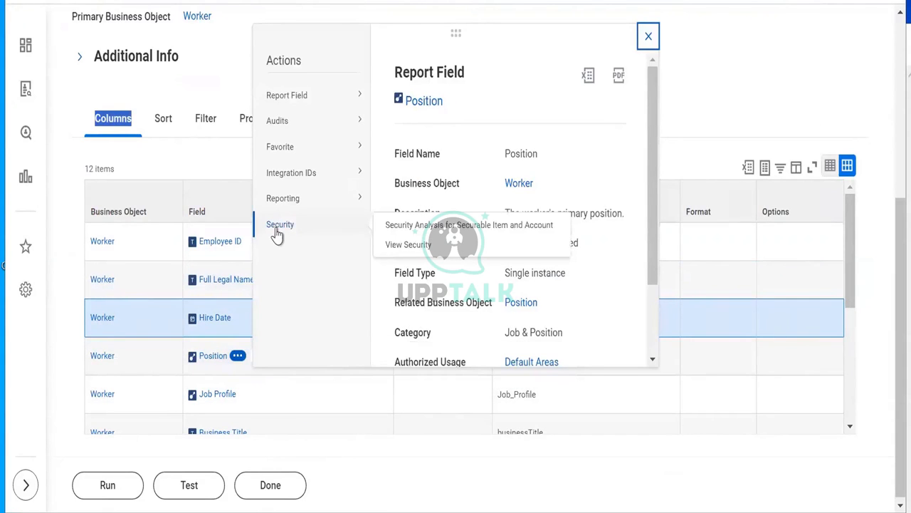
right_click(407, 251)
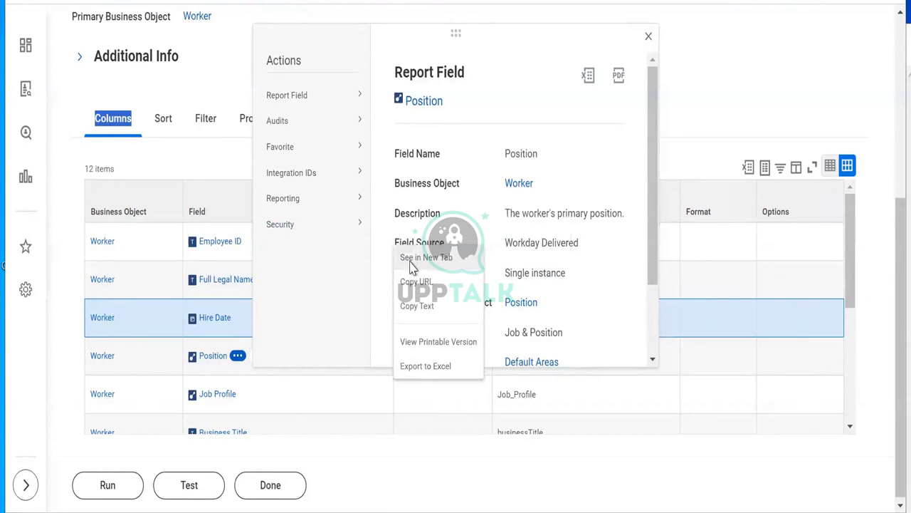
left_click(411, 261)
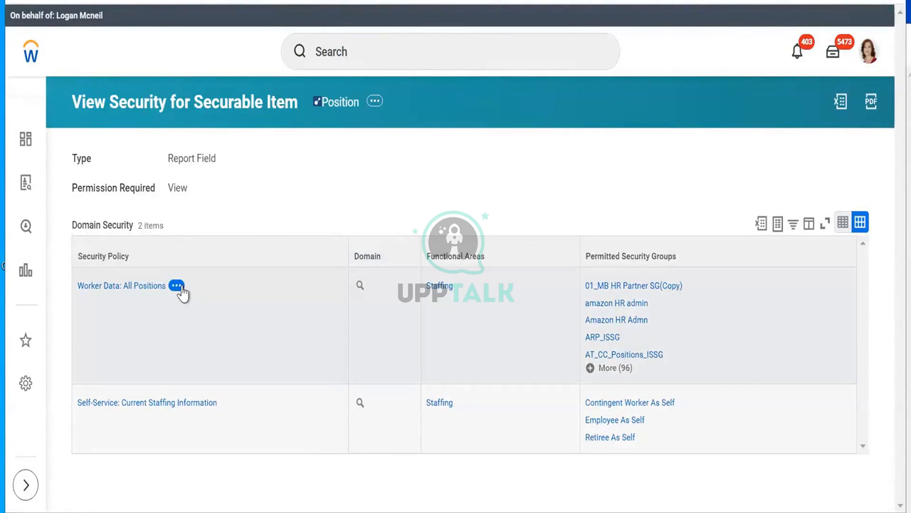
Step: Copy the Worker Data: All Positions policy name
left_click(178, 287)
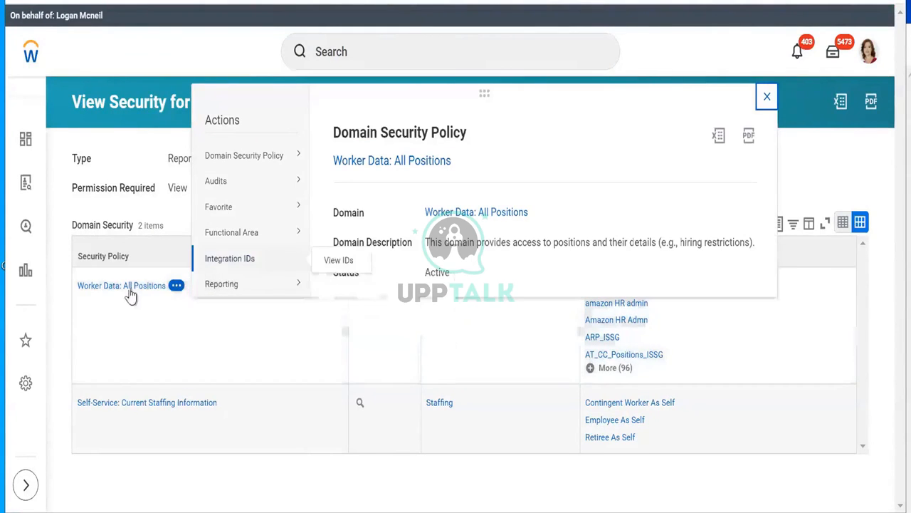
right_click(127, 289)
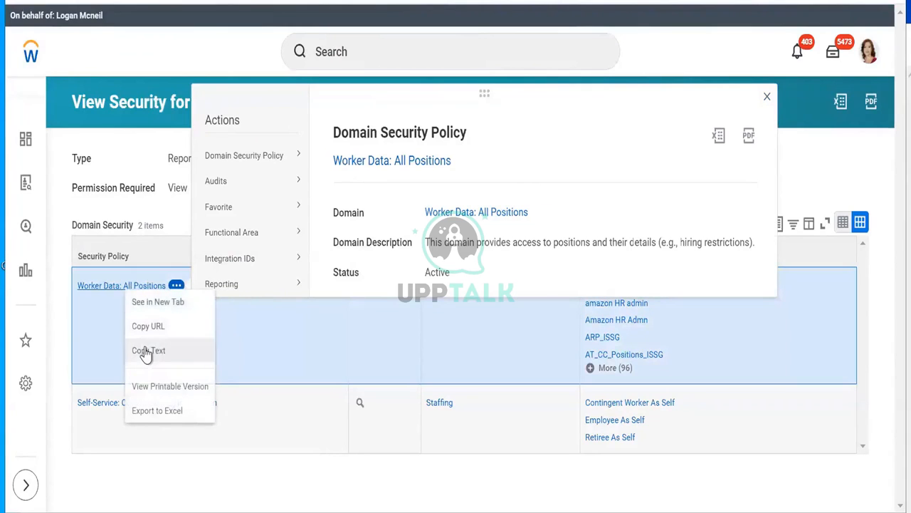
left_click(146, 350)
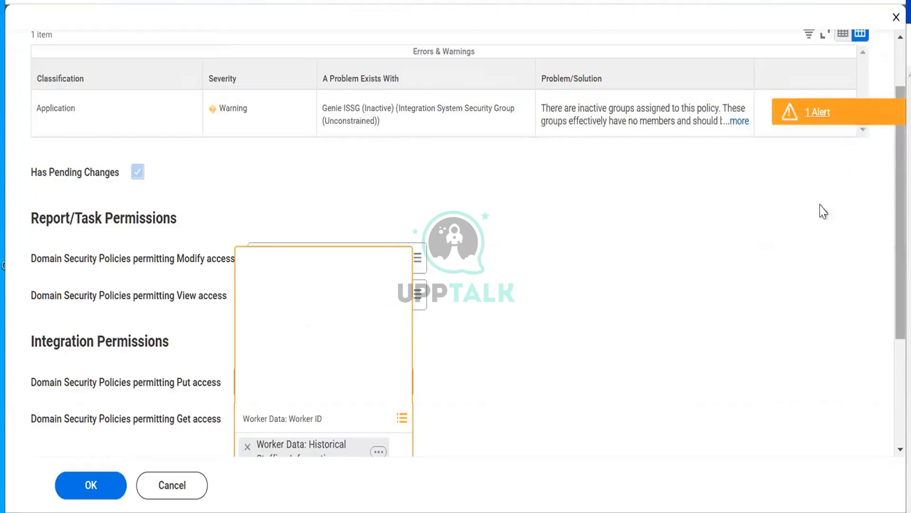
Step: Search Worker Data: All Positions in the Get access prompt and select it
scroll(889, 223, "down", 1)
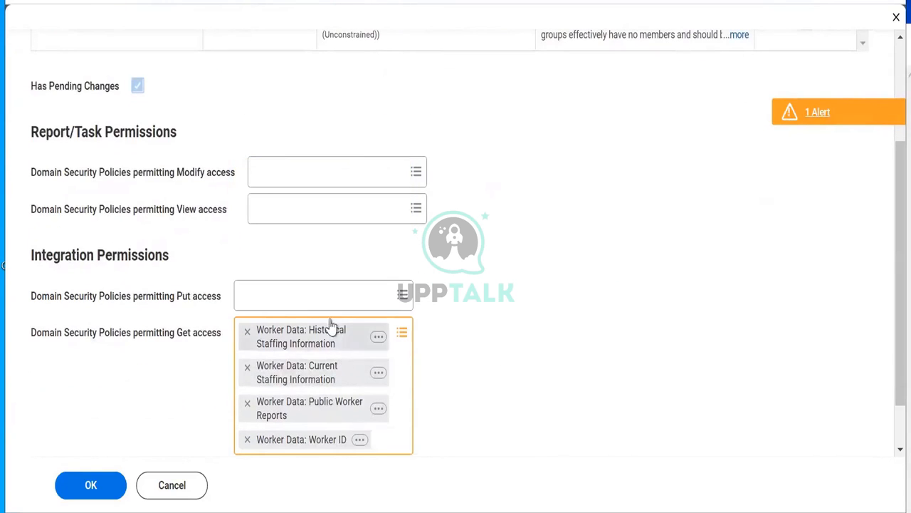
left_click(393, 339)
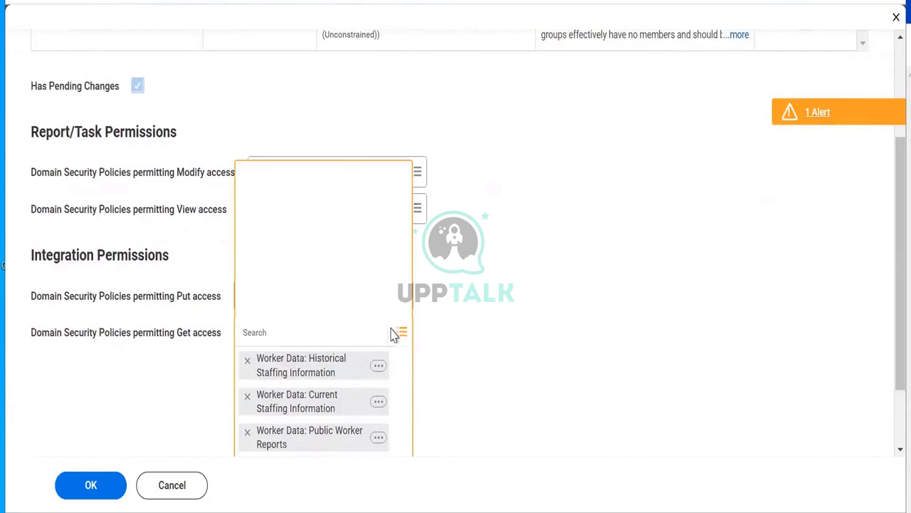
right_click(287, 335)
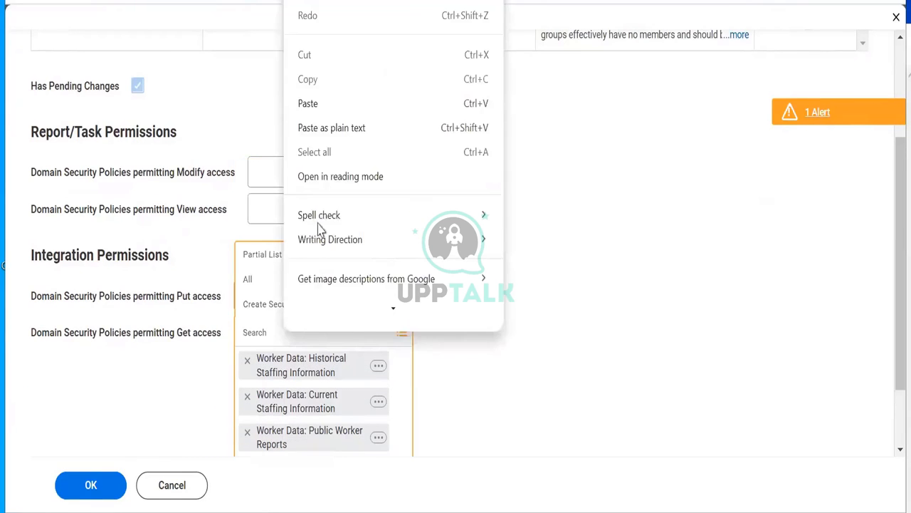
left_click(308, 101)
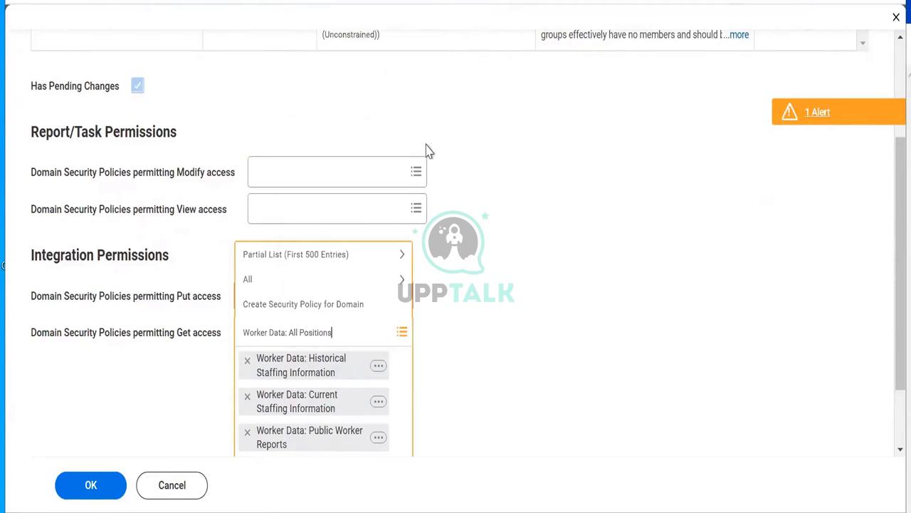
key("Return")
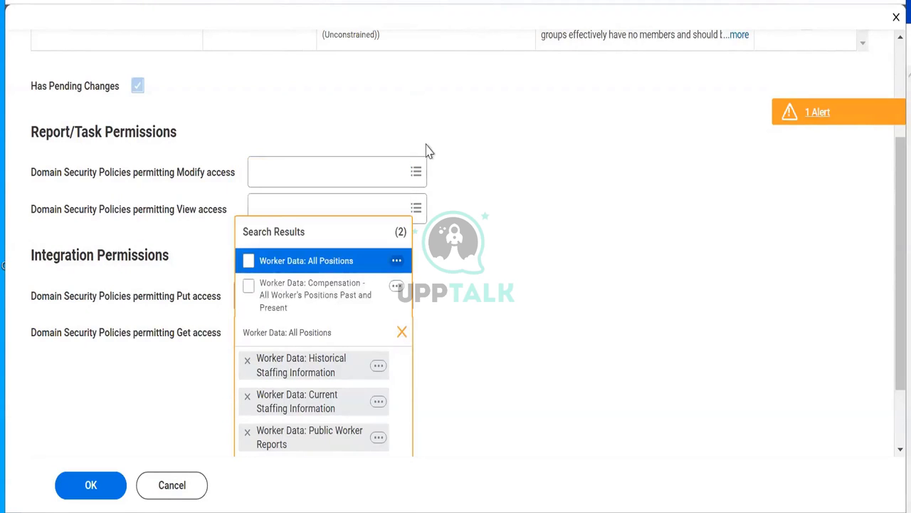
left_click(319, 265)
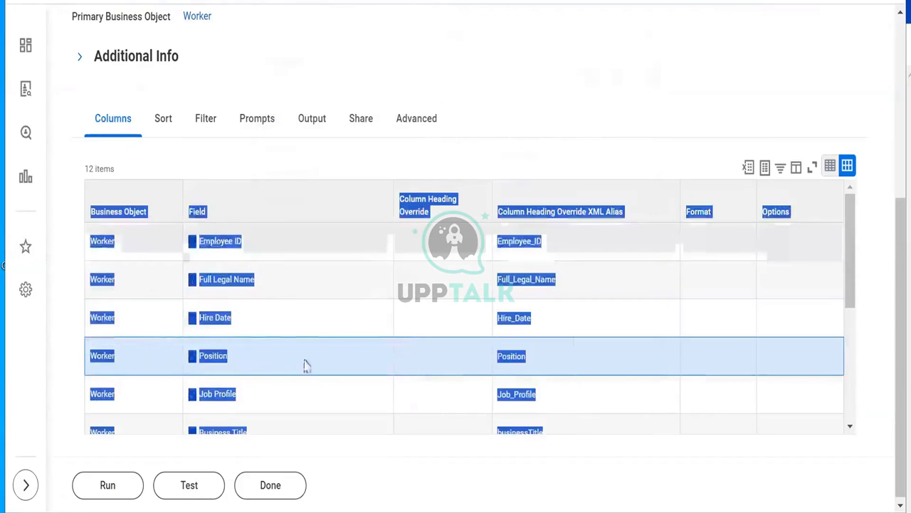
Step: Open the Job Profile field's security view in a new tab, listing 3 domain policies
left_click(681, 63)
mouse_move(248, 404)
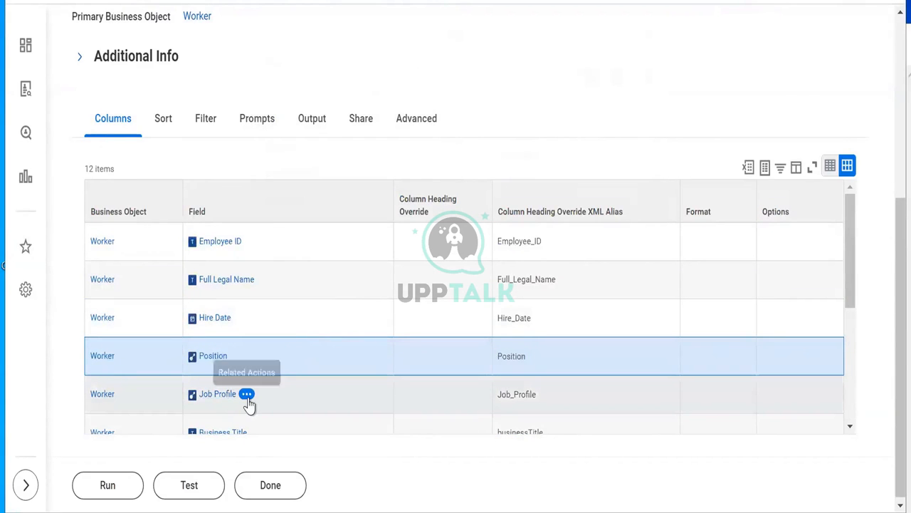
left_click(246, 396)
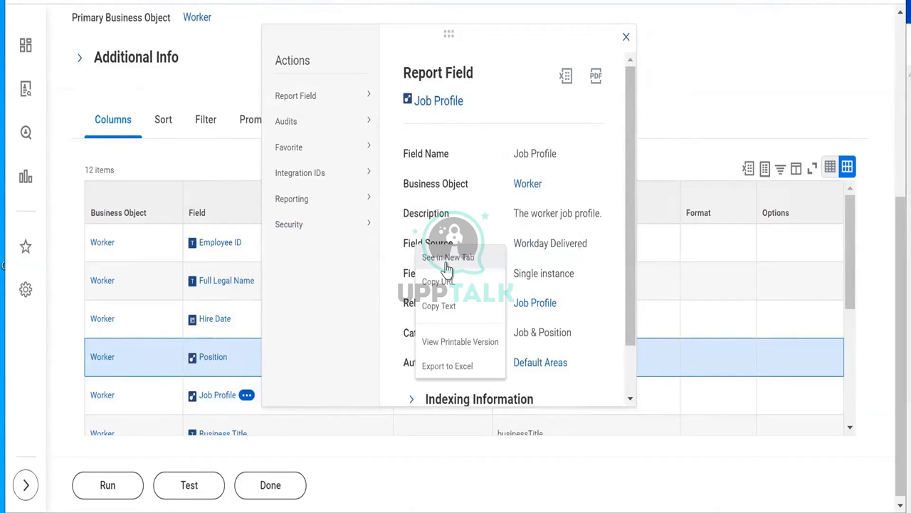
left_click(447, 262)
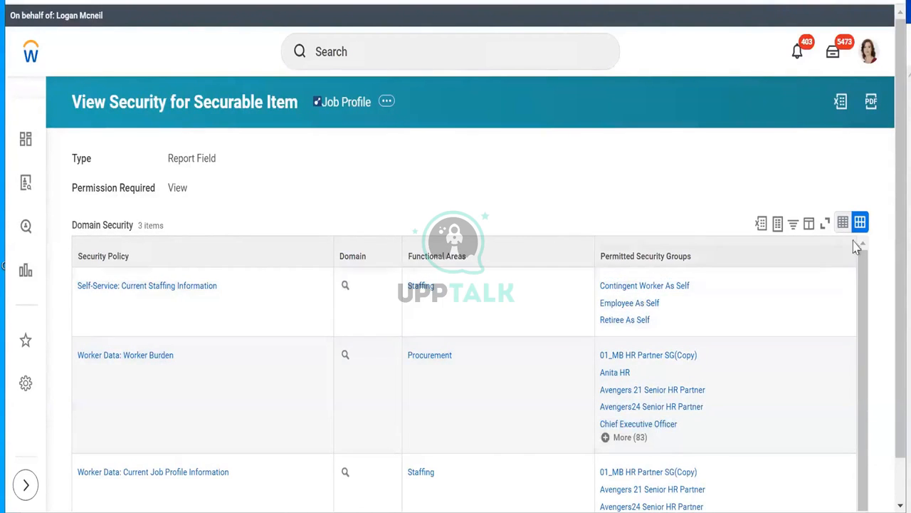
scroll(888, 270, "down", 1)
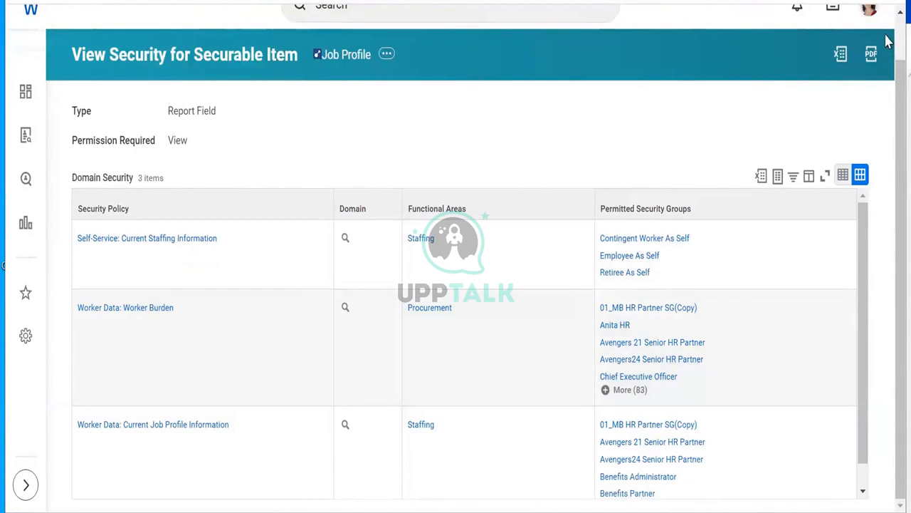
scroll(888, 41, "up", 1)
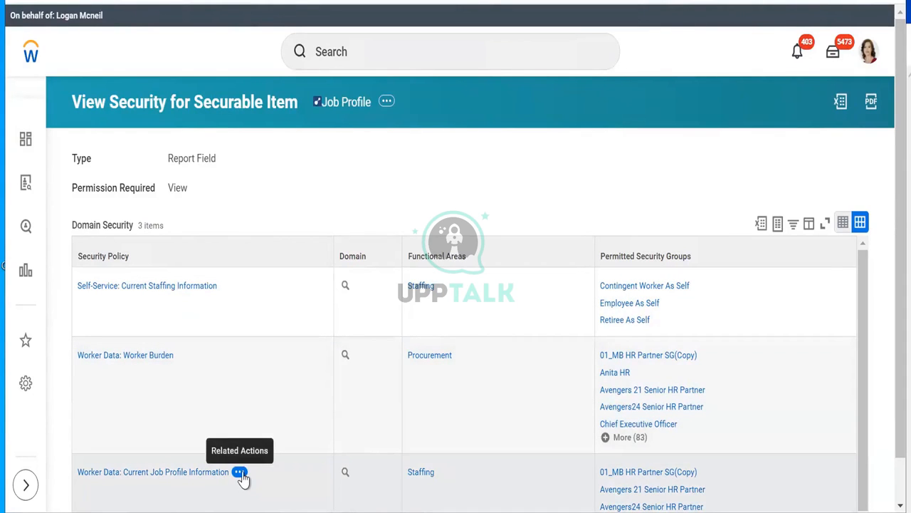
Step: Copy the Worker Data: Current Job Profile Information policy name
left_click(239, 473)
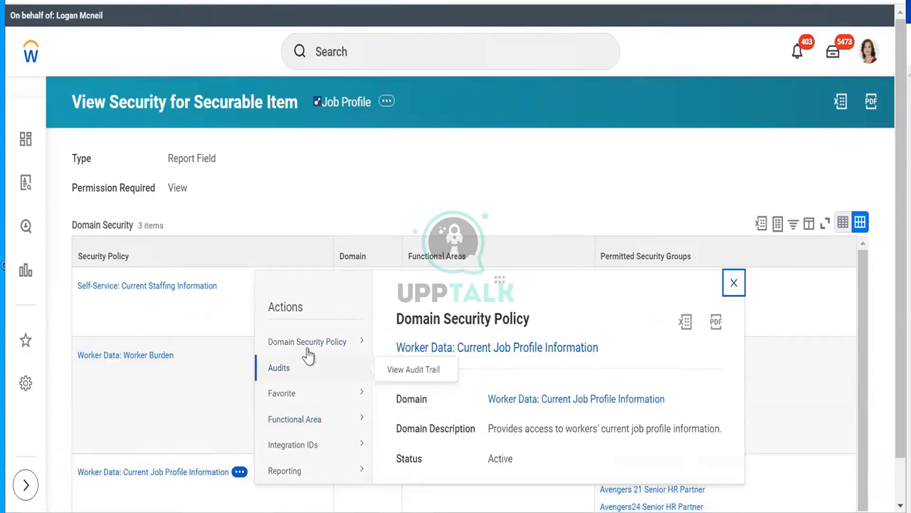
right_click(151, 479)
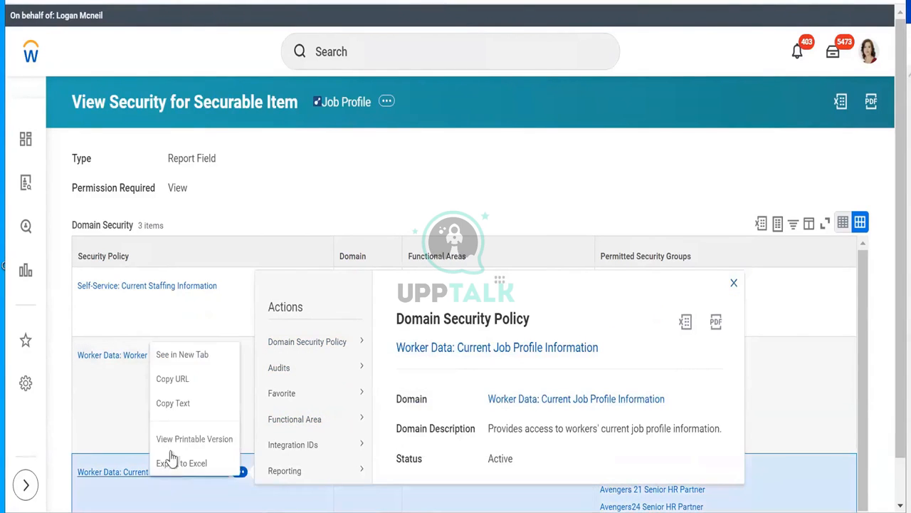
left_click(176, 404)
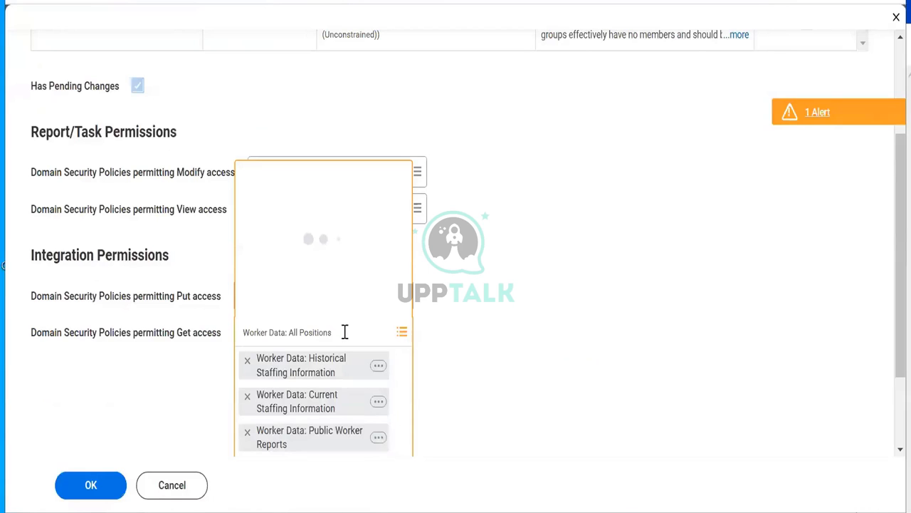
Step: Add Worker Data: Current Job Profile Information to the ISSG's Get access domain policies
key("ctrl+shift+Left")
key("ctrl+shift+Left")
key("ctrl+shift+Left")
key("ctrl+shift+Left")
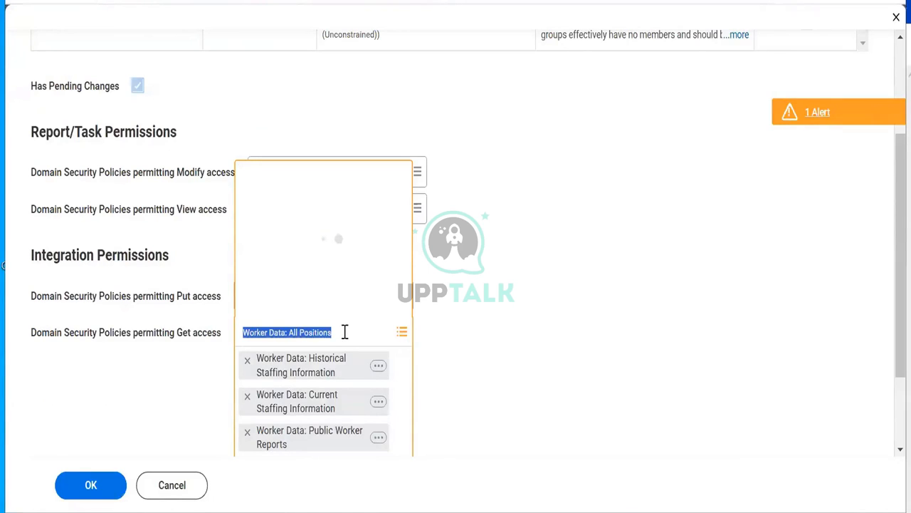
right_click(345, 331)
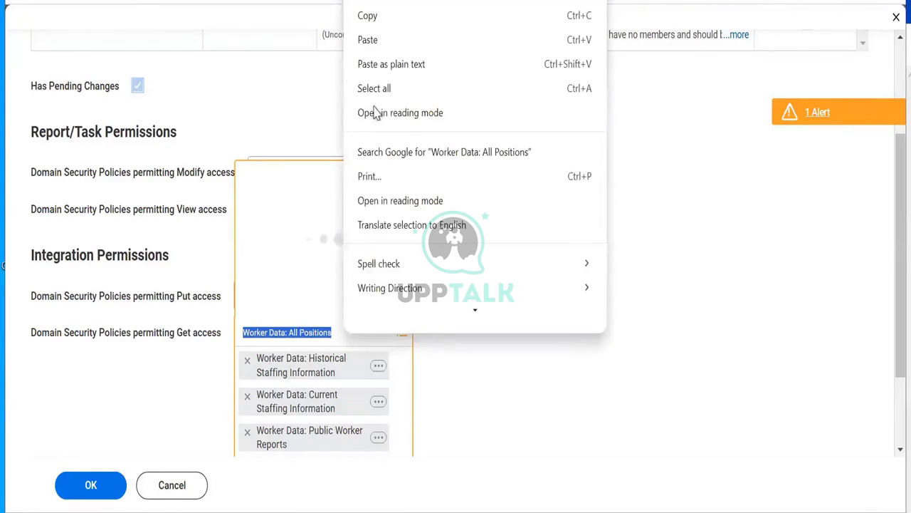
left_click(368, 39)
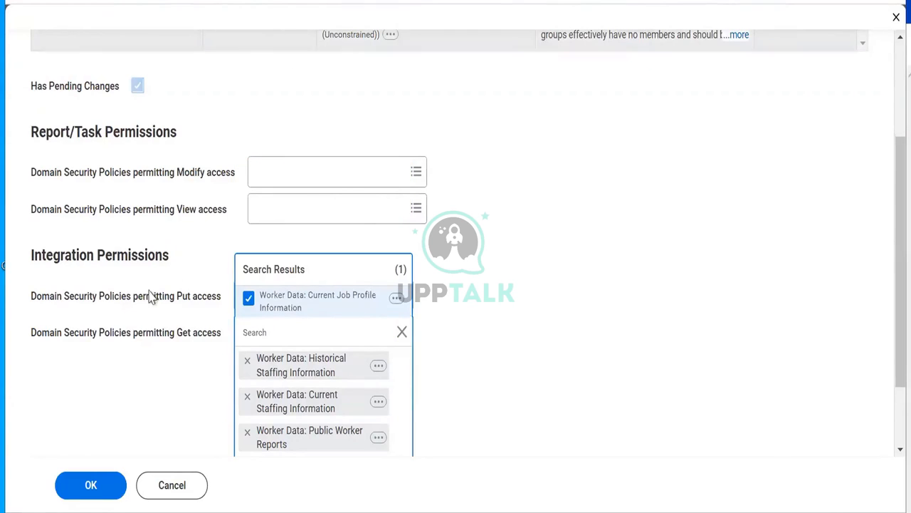
left_click(89, 381)
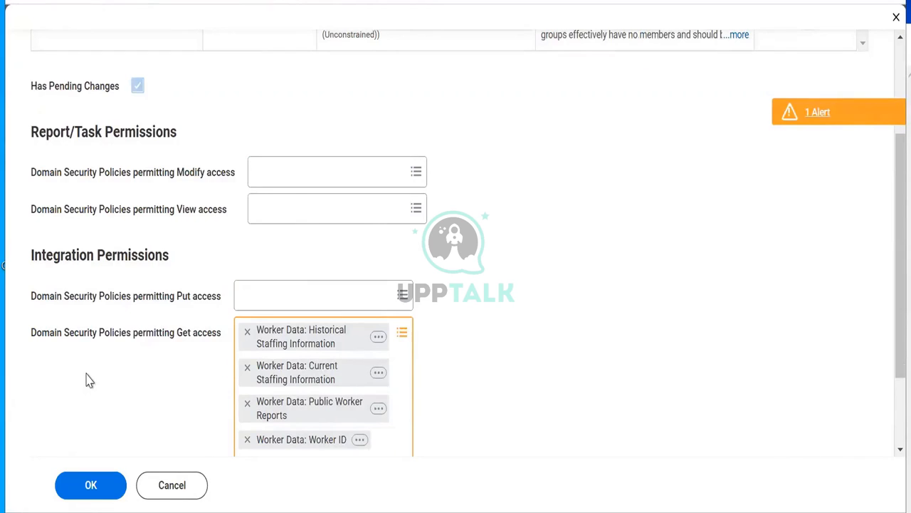
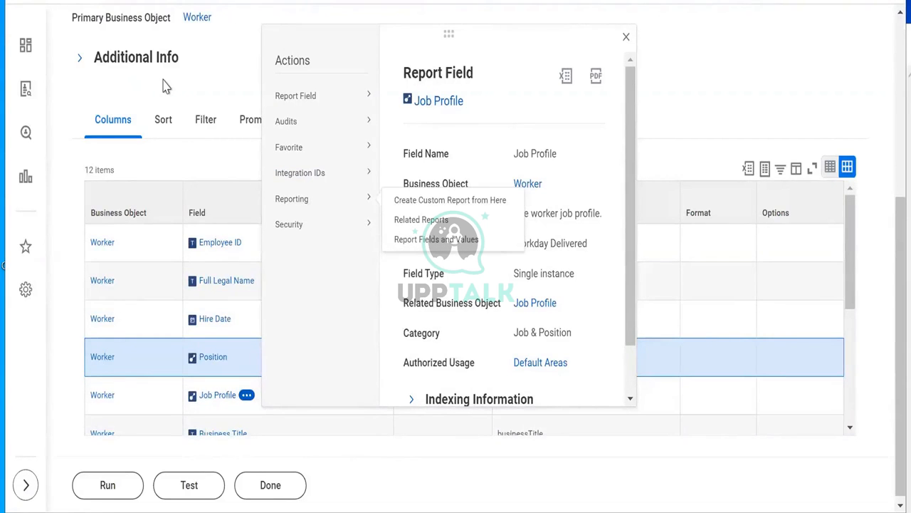
Step: Open the Business Title field's security view in a new tab
double_click(167, 57)
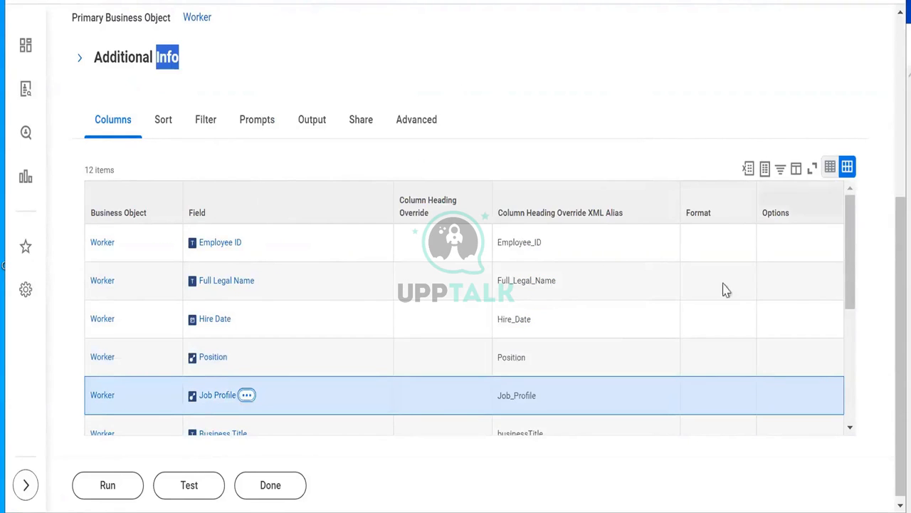
left_click_drag(850, 240, 860, 289)
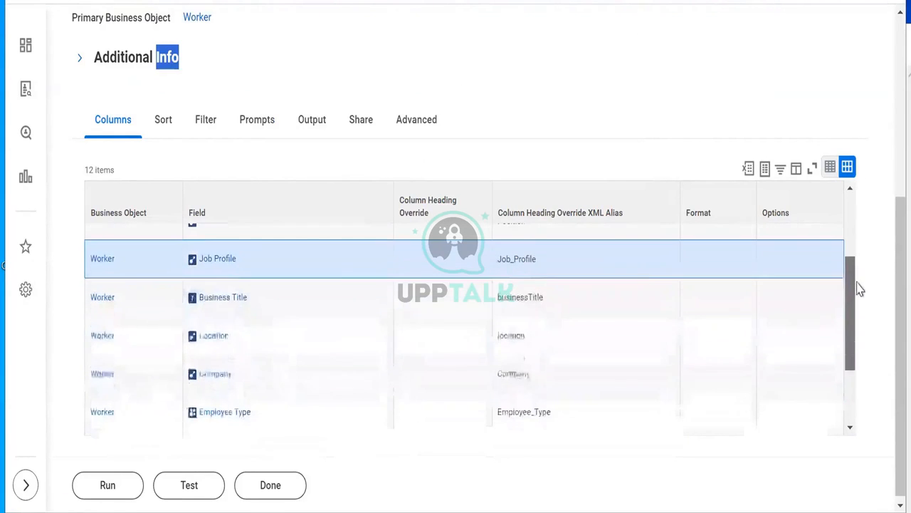
left_click(258, 298)
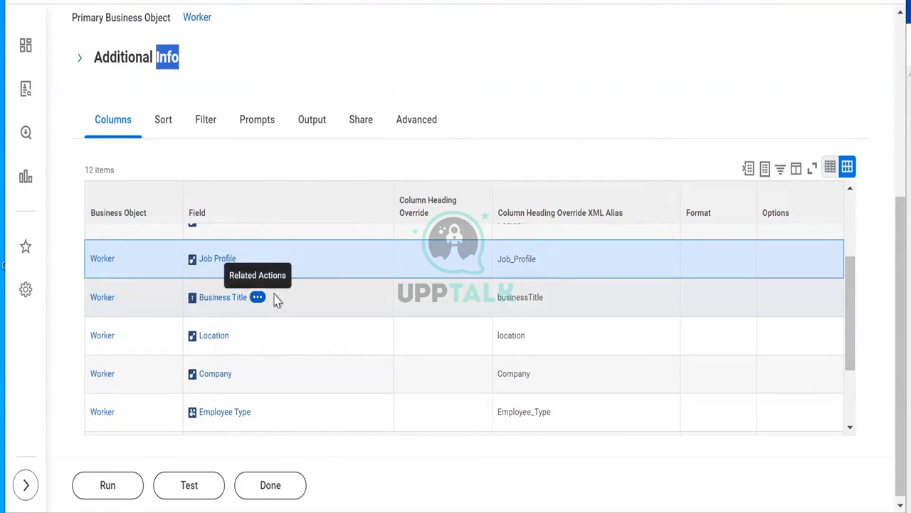
mouse_move(301, 305)
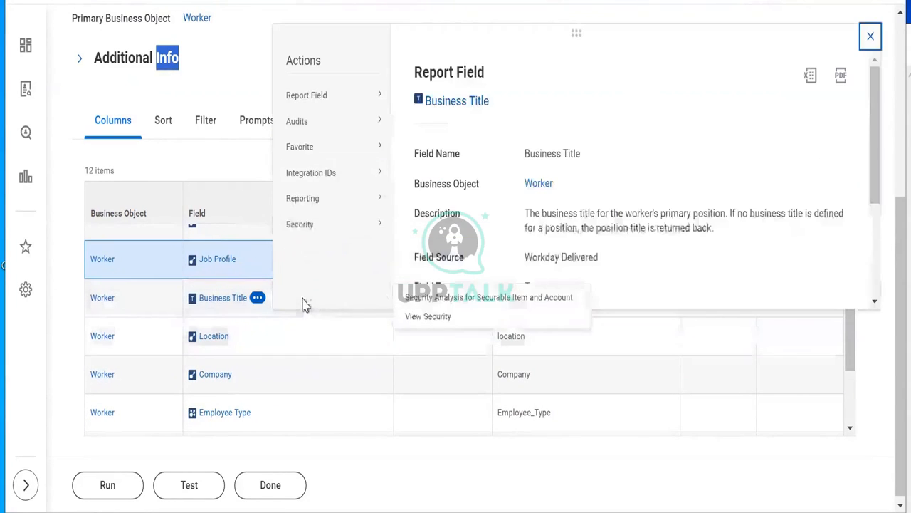
right_click(441, 262)
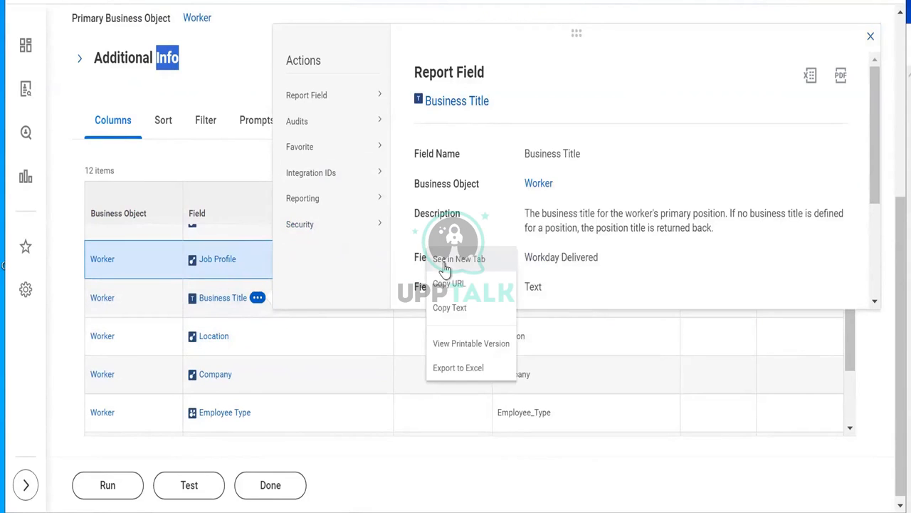
left_click(445, 260)
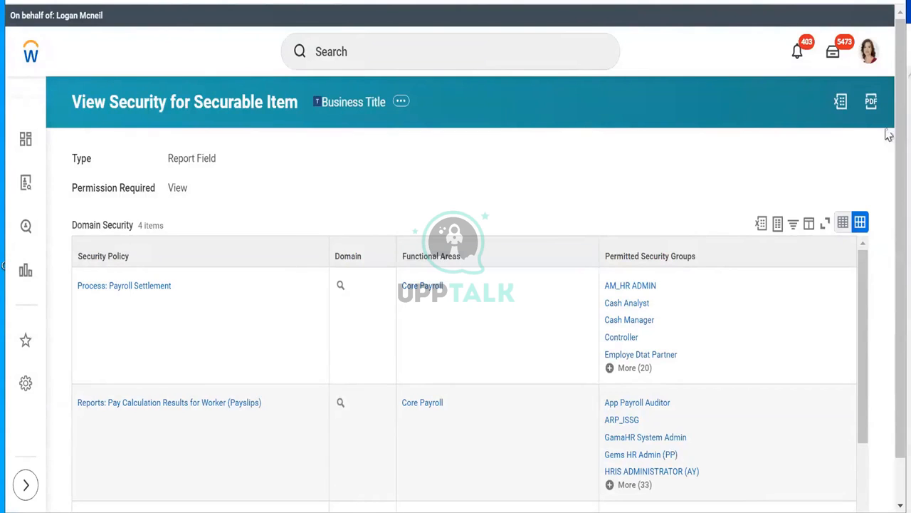
Step: Copy the Worker Data: Business Title on Worker Profile policy name
scroll(887, 176, "down", 1)
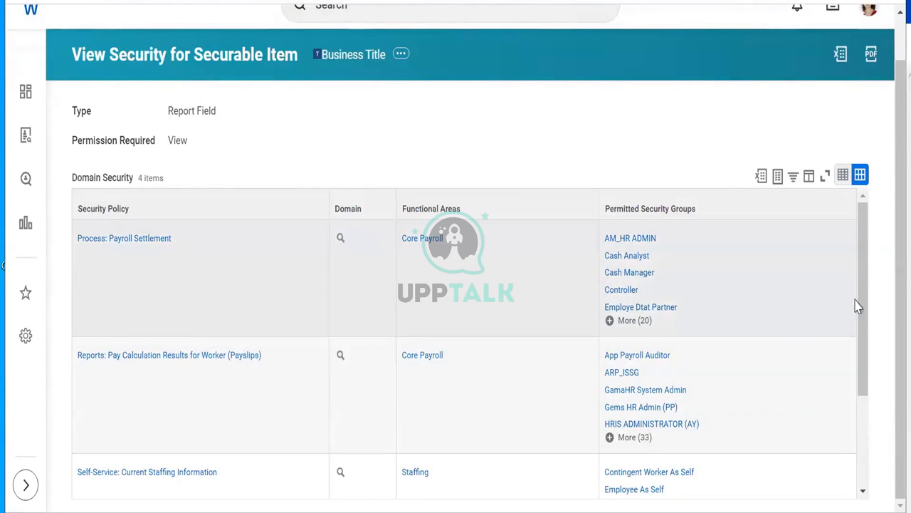
left_click_drag(862, 264, 876, 370)
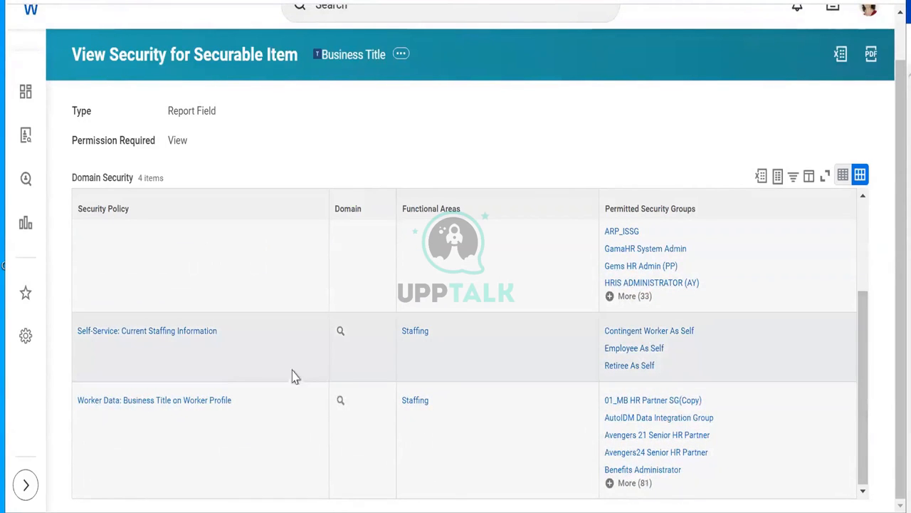
left_click(242, 409)
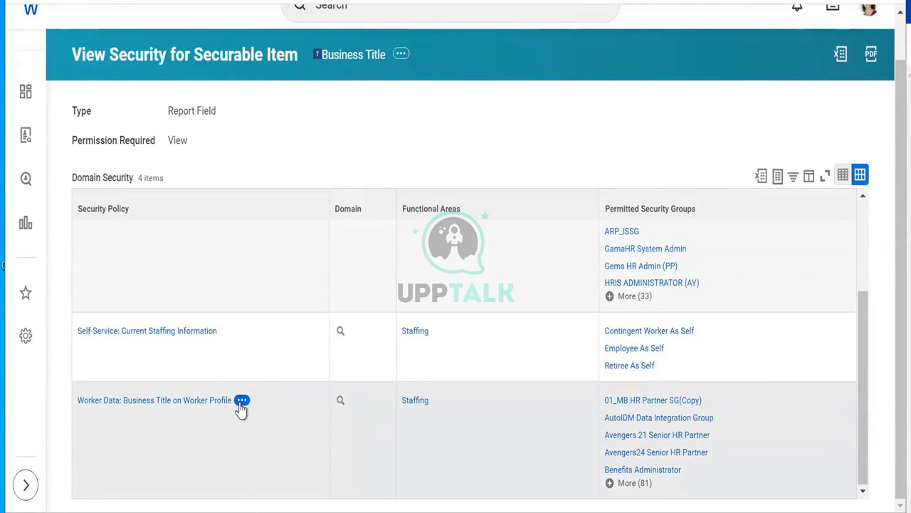
mouse_move(319, 279)
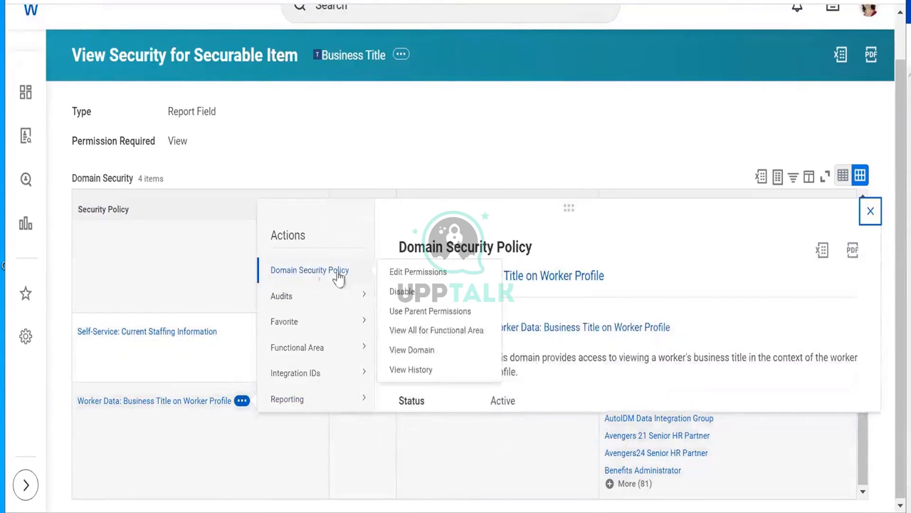
right_click(418, 277)
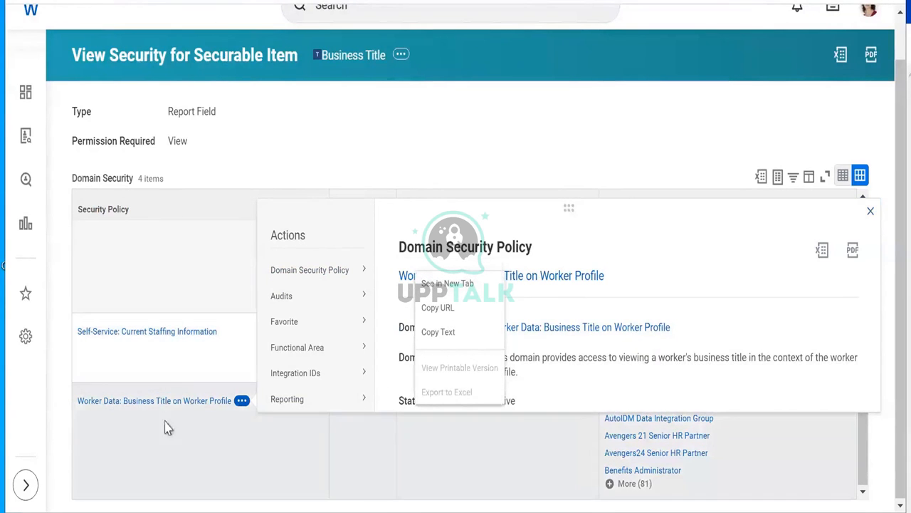
left_click(169, 380)
left_click(169, 379)
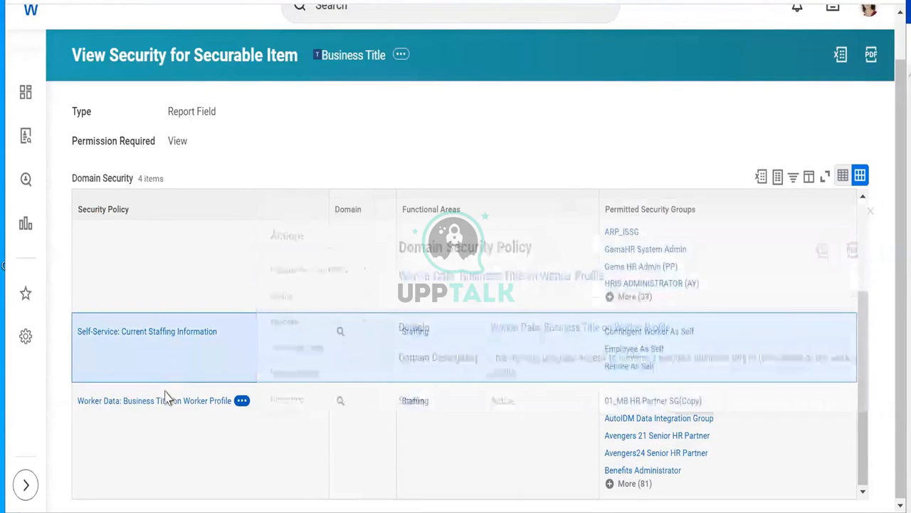
right_click(166, 403)
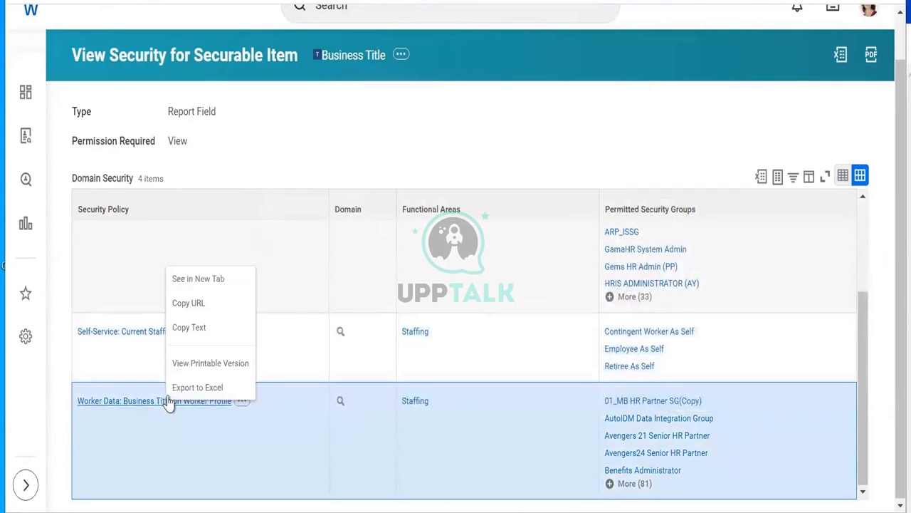
left_click(190, 329)
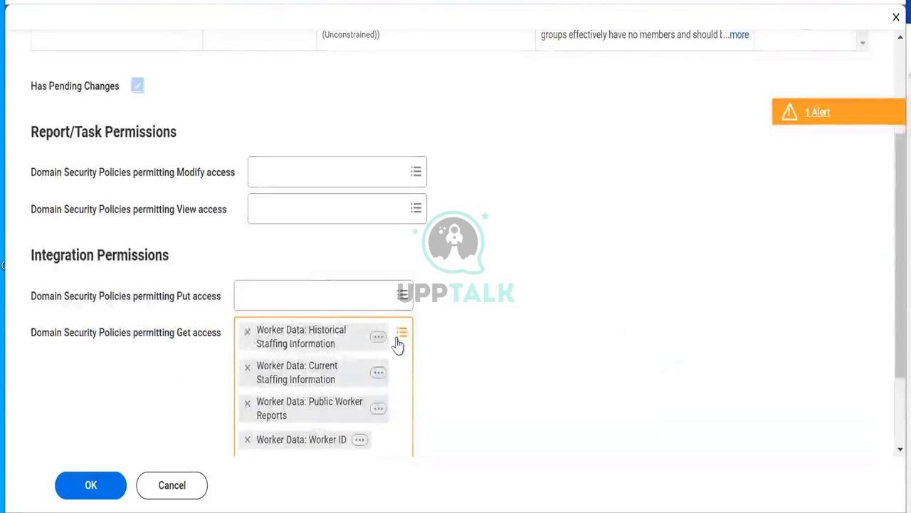
Step: Add Worker Data: Business Title on Worker Profile to the Get access domain policies
left_click(311, 342)
right_click(292, 332)
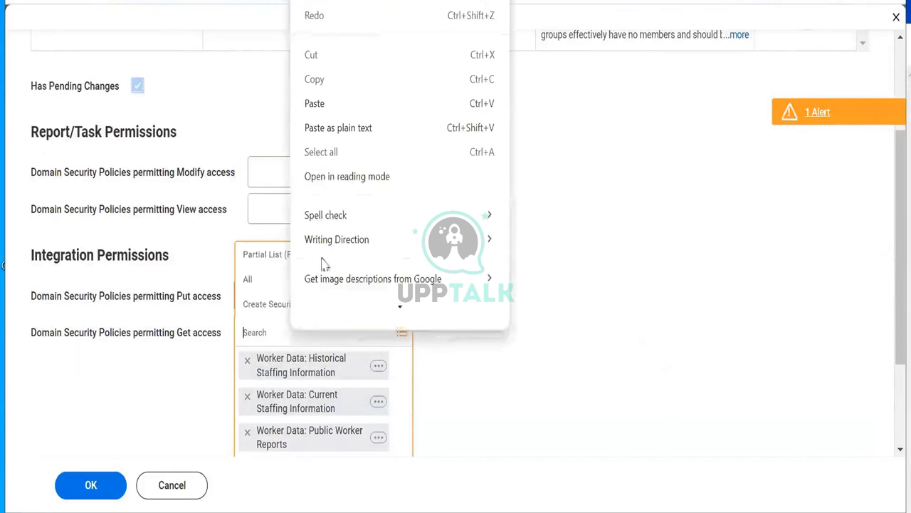
left_click(322, 104)
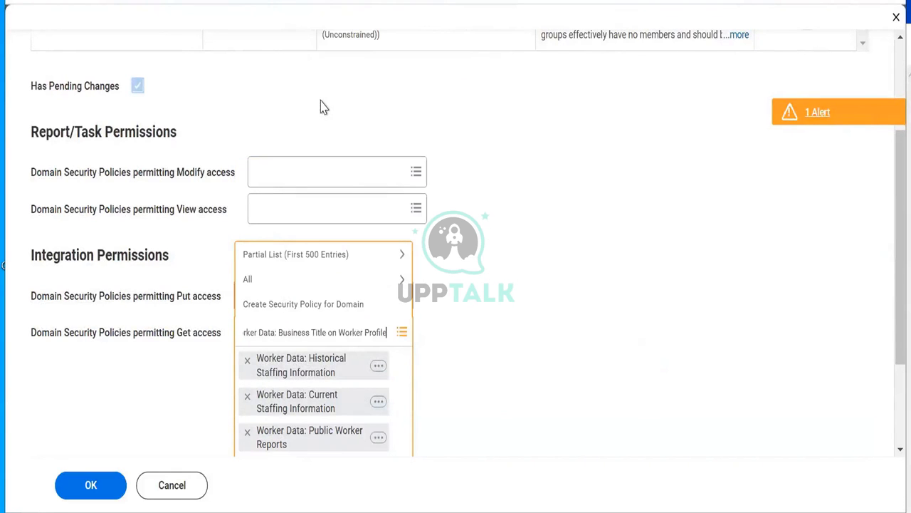
key("Return")
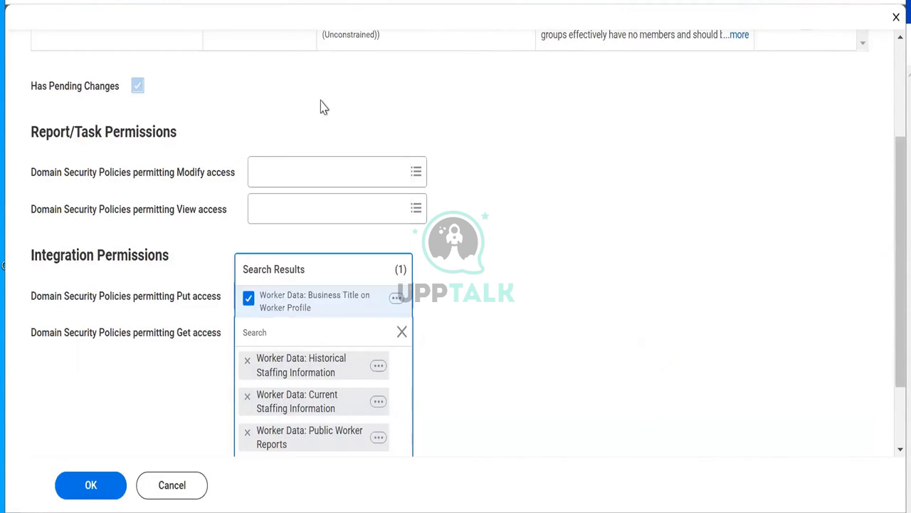
left_click(554, 33)
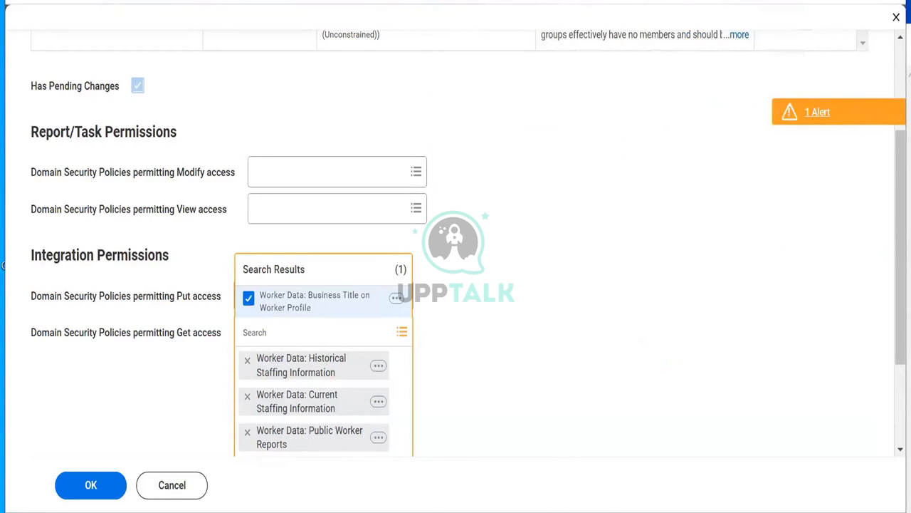
Step: Return to the report definition and close the Business Title field details
left_click(467, 1)
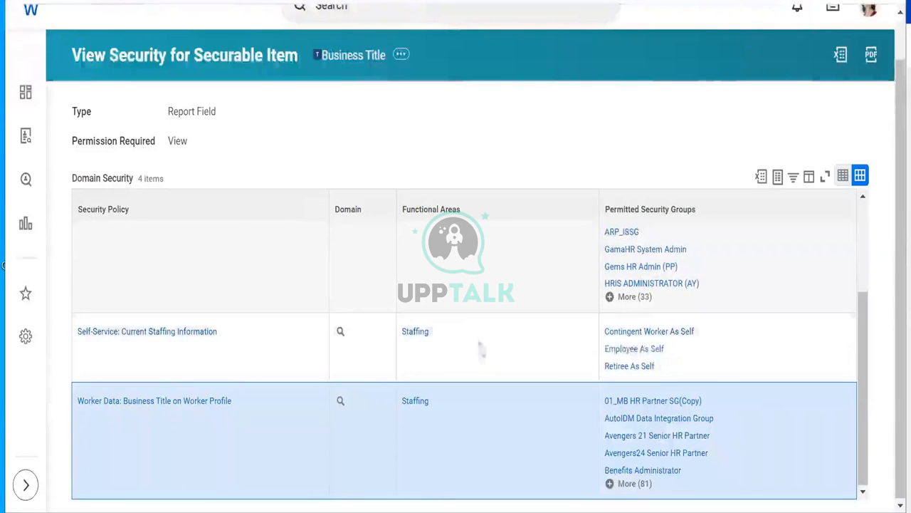
left_click(370, 2)
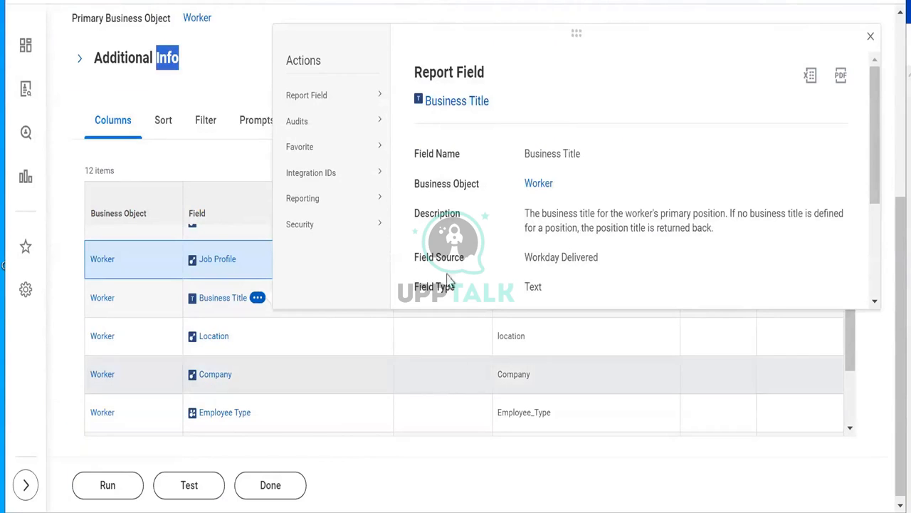
left_click(60, 104)
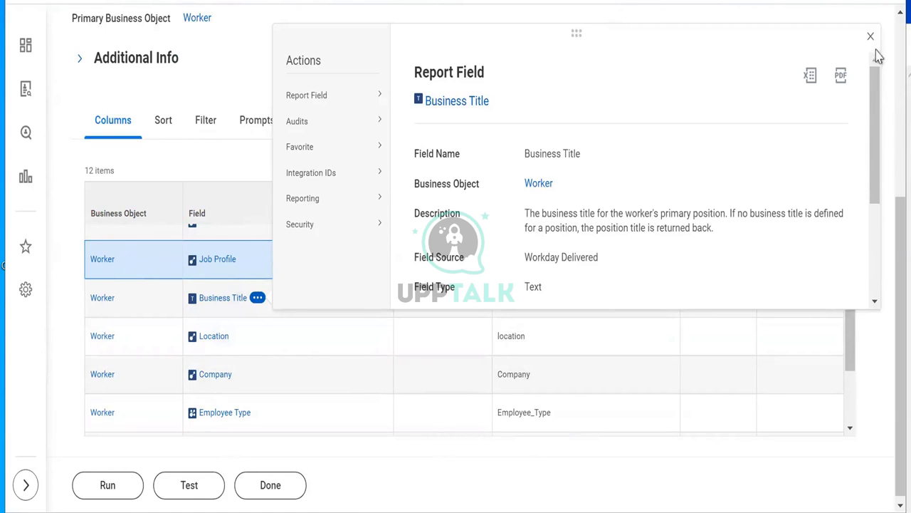
left_click(870, 36)
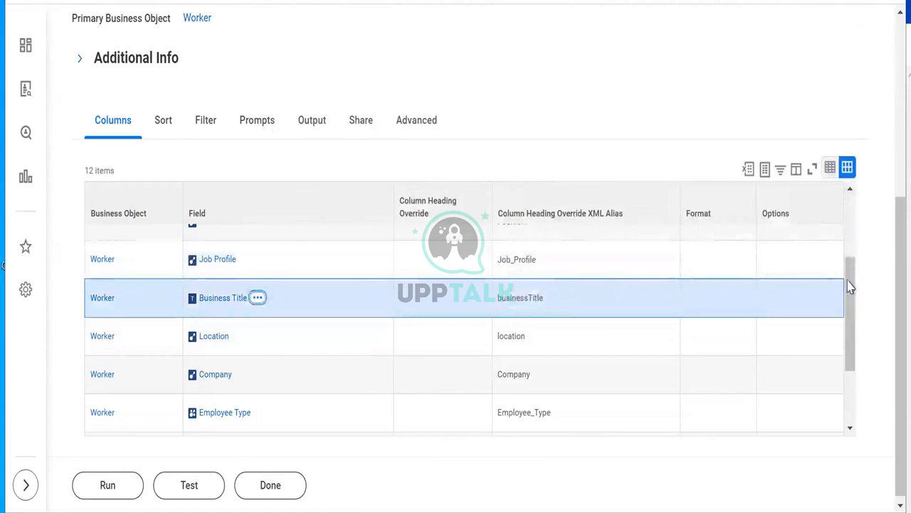
Step: View the Location field's security in a new tab, then close its field details
left_click_drag(850, 285, 856, 329)
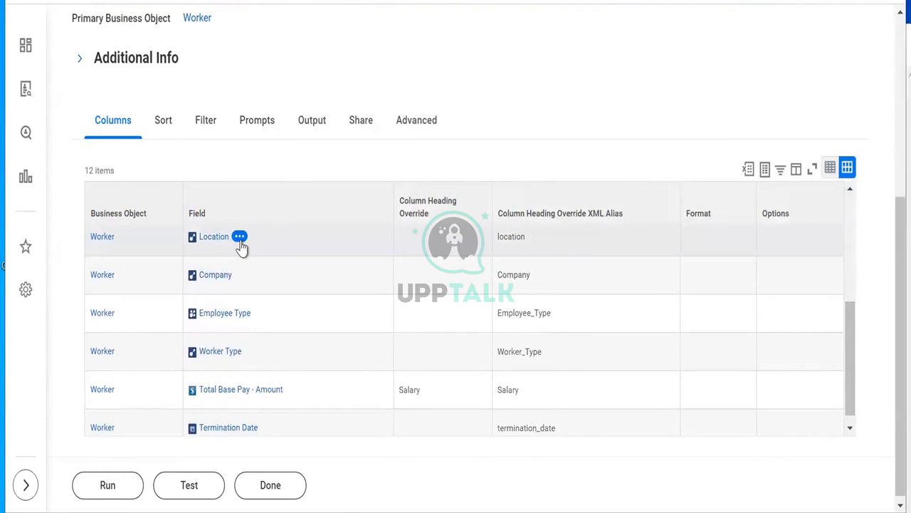
left_click(240, 238)
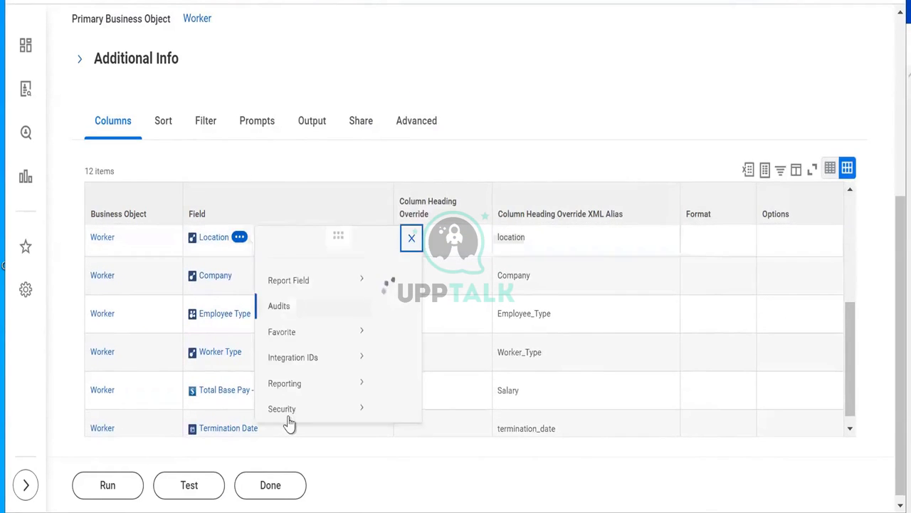
mouse_move(285, 426)
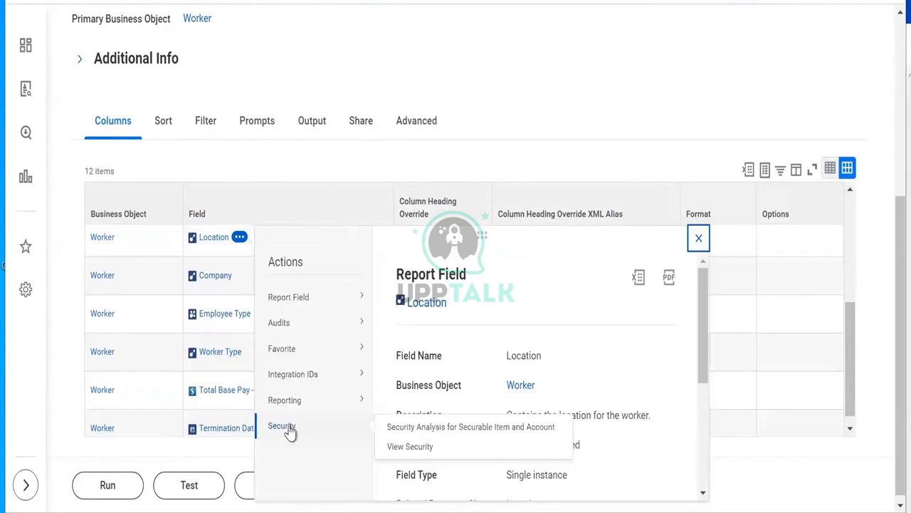
right_click(402, 448)
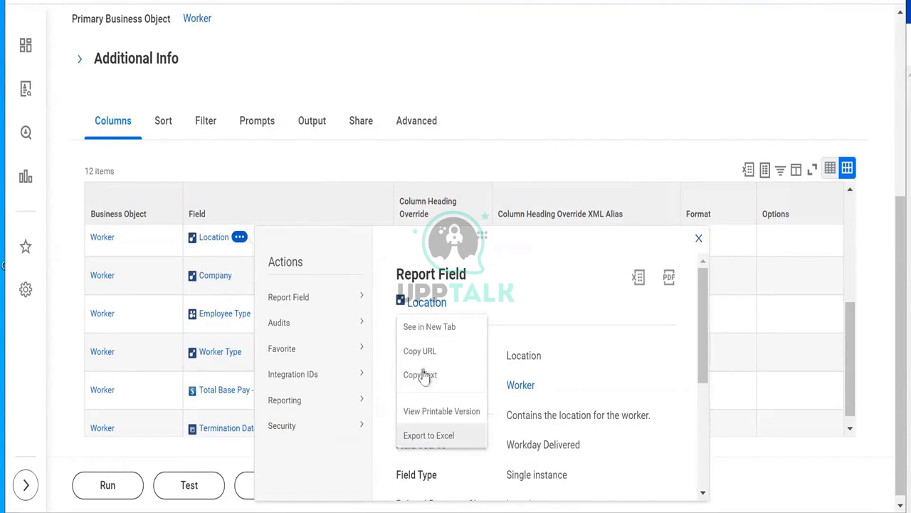
left_click(422, 329)
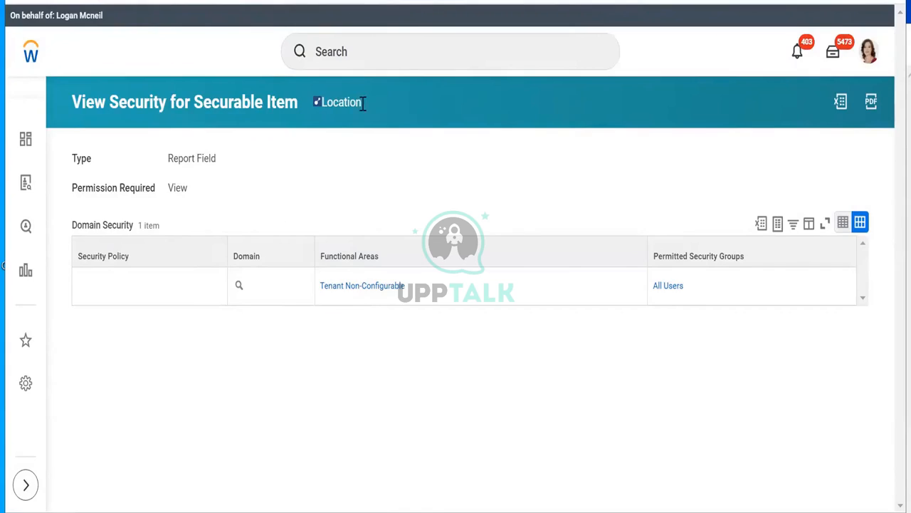
left_click(683, 1)
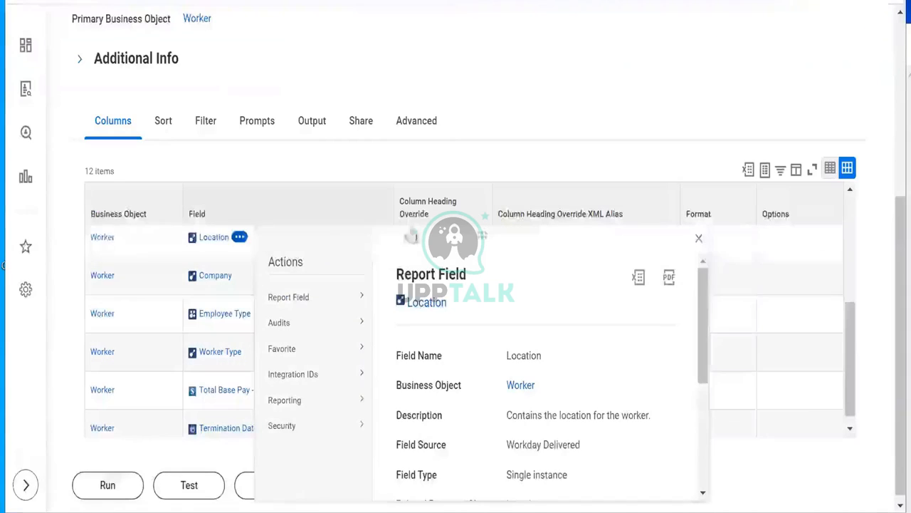
left_click(480, 80)
Step: Check the Company field's security options: Tenant Non-Configurable, available to All Users
mouse_move(244, 283)
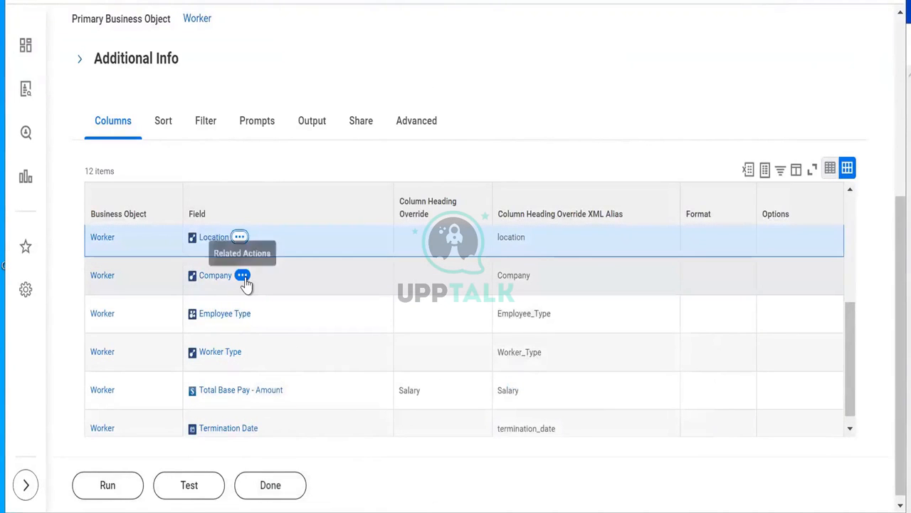
left_click(242, 275)
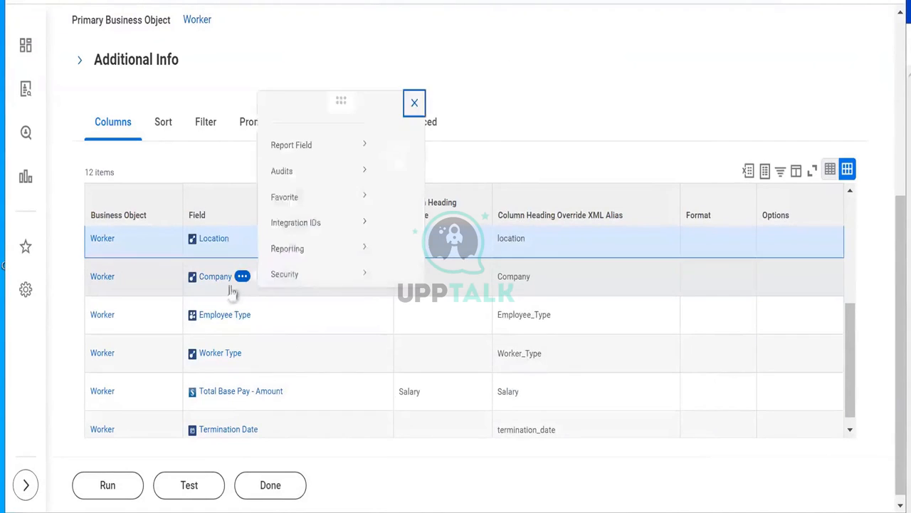
mouse_move(281, 227)
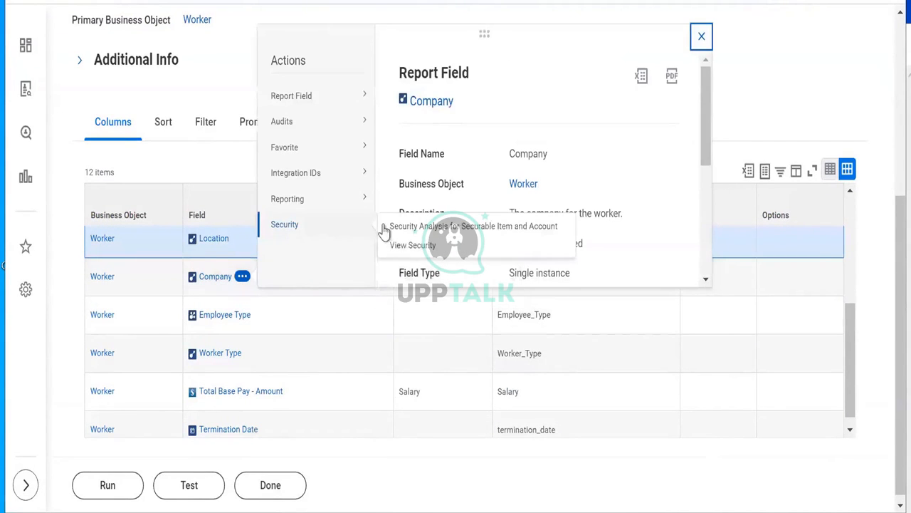
right_click(418, 255)
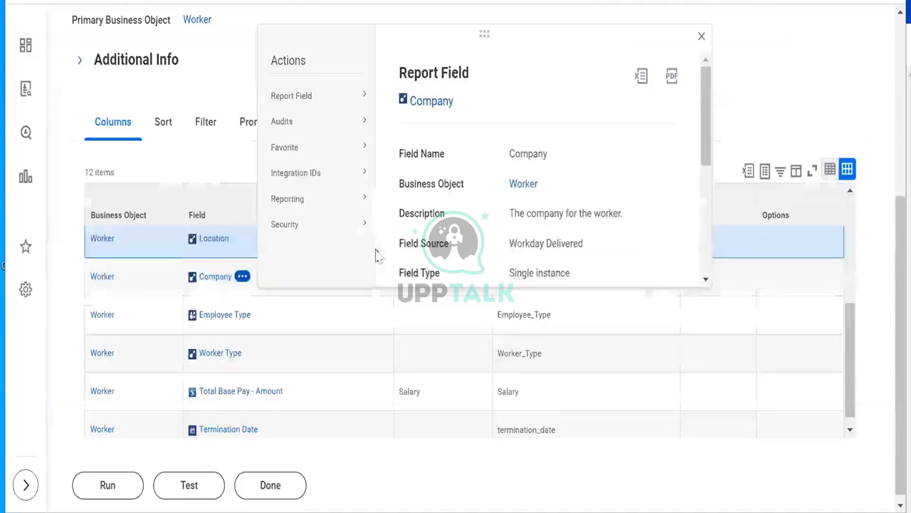
left_click(262, 317)
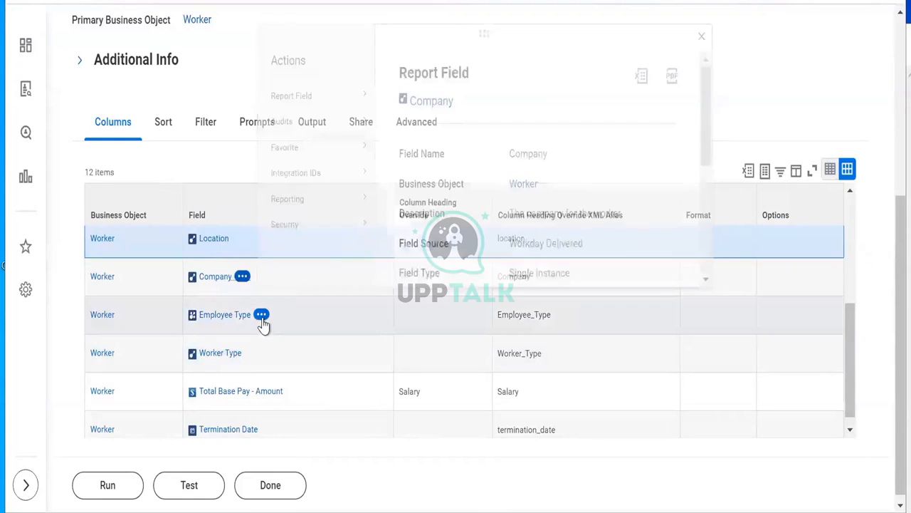
Step: Review Employee Type's security: Worker Data: Current Staffing Information and Reports: Headcount Plan
left_click(262, 317)
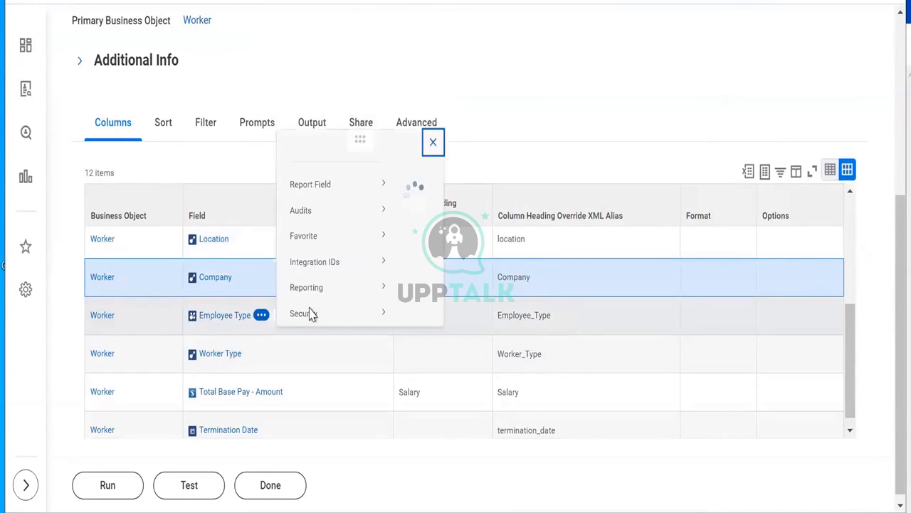
mouse_move(308, 311)
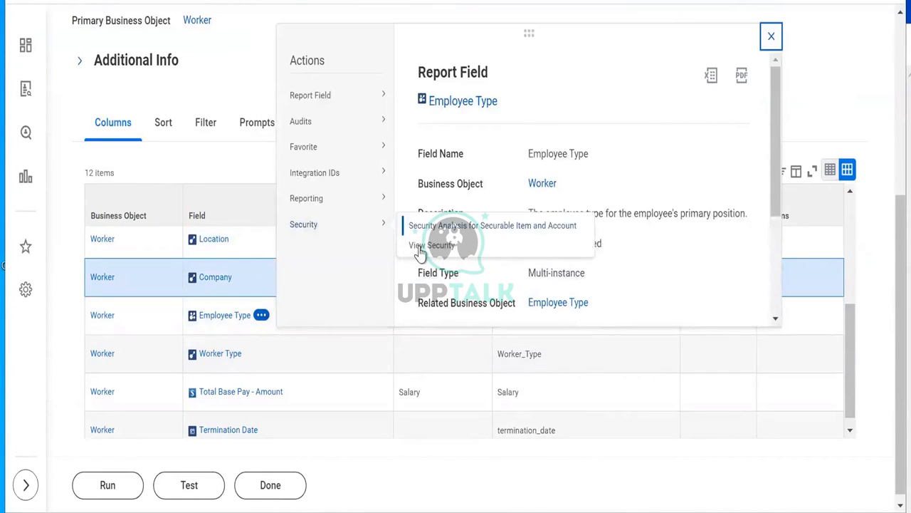
right_click(454, 267)
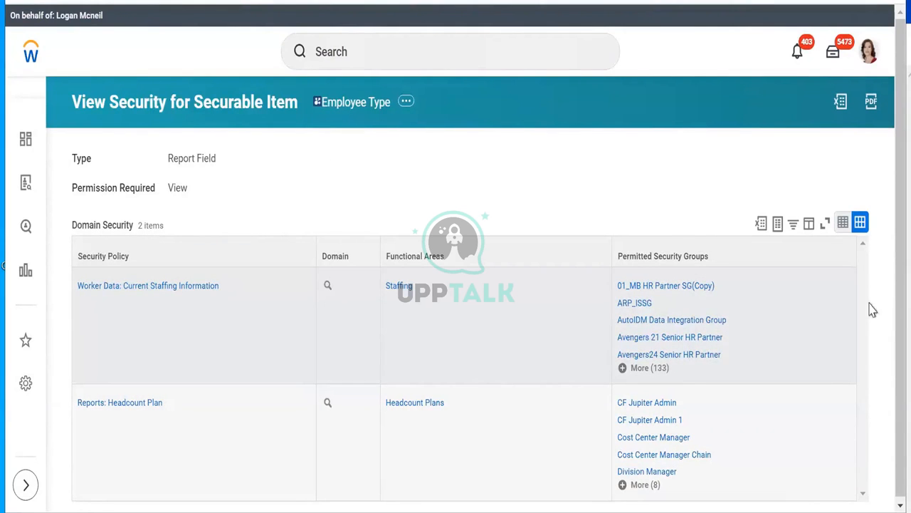
scroll(869, 264, "down", 1)
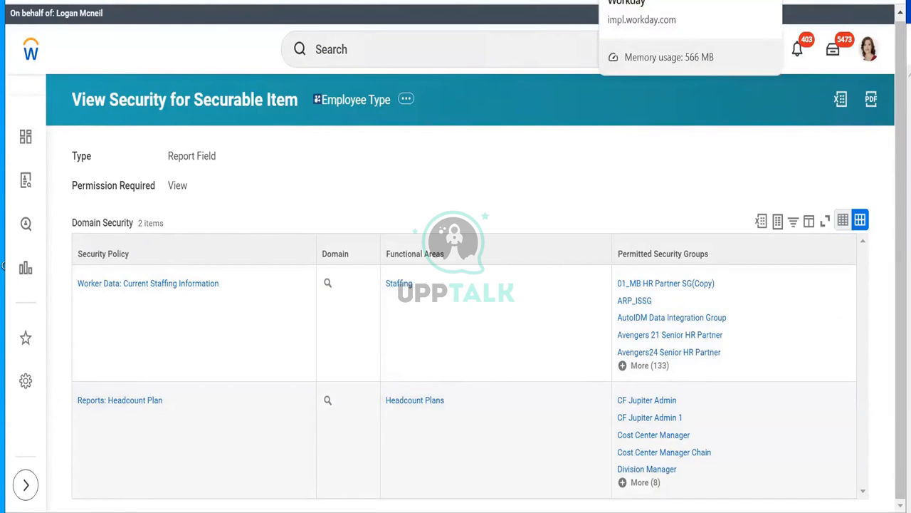
left_click(463, 2)
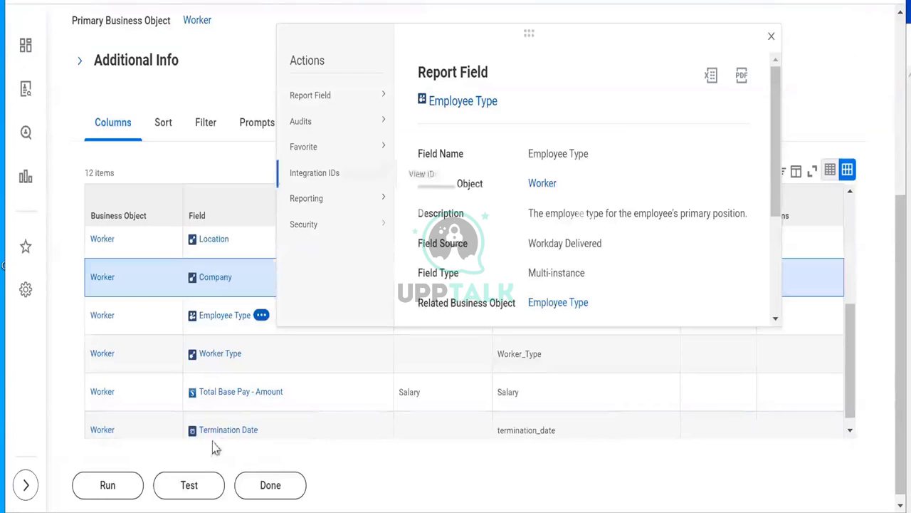
Step: Open the Worker Type field's security view in a new tab
mouse_move(251, 356)
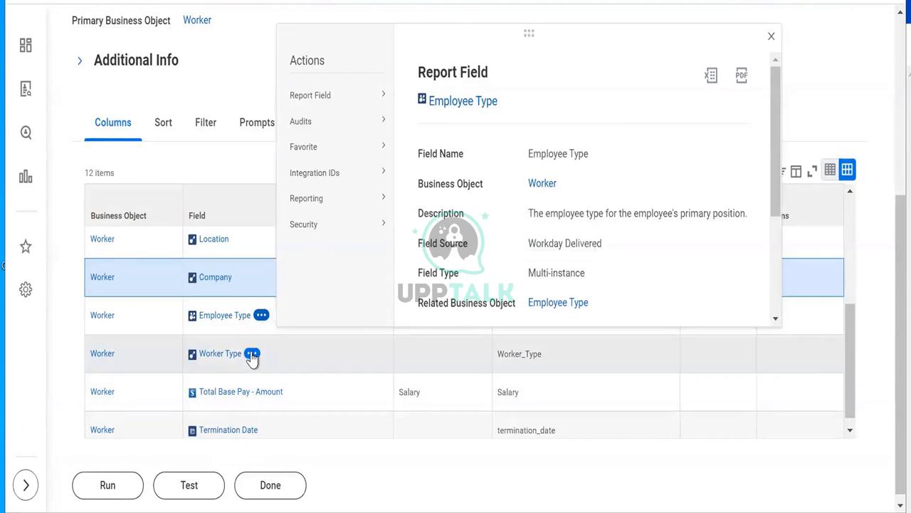
left_click(252, 355)
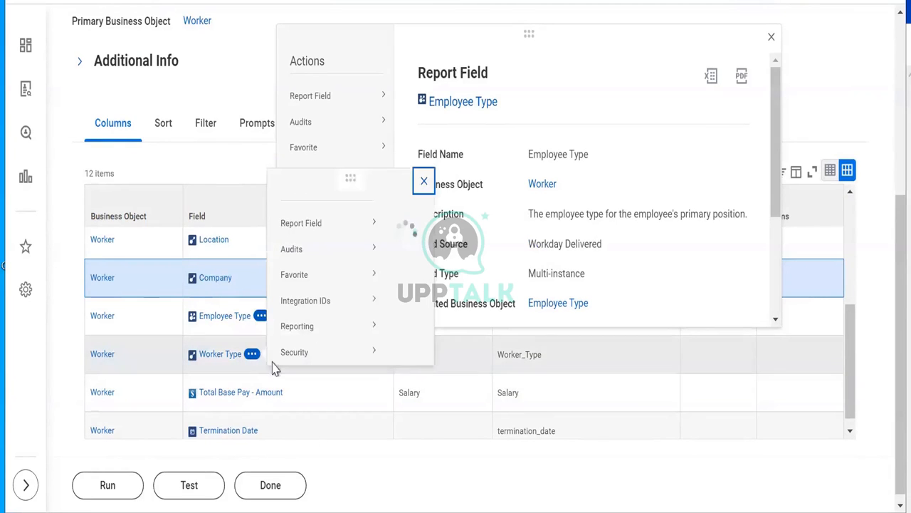
mouse_move(280, 238)
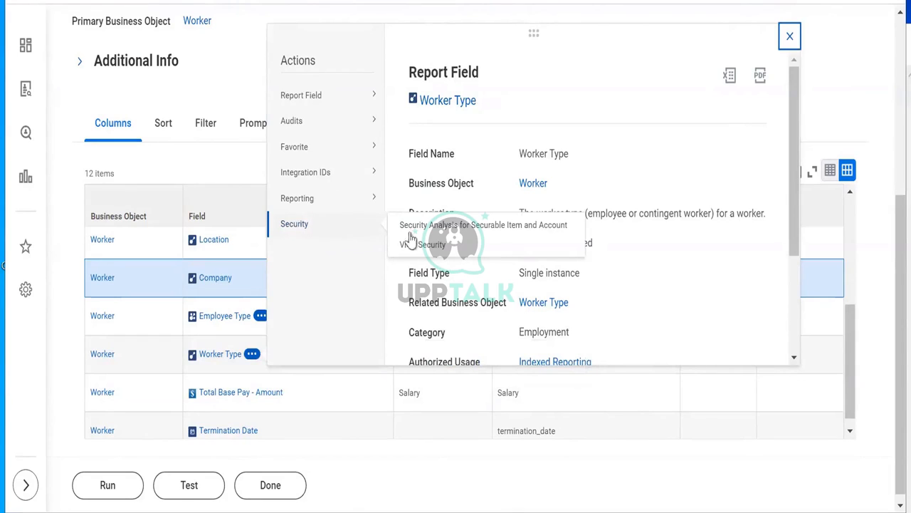
right_click(431, 272)
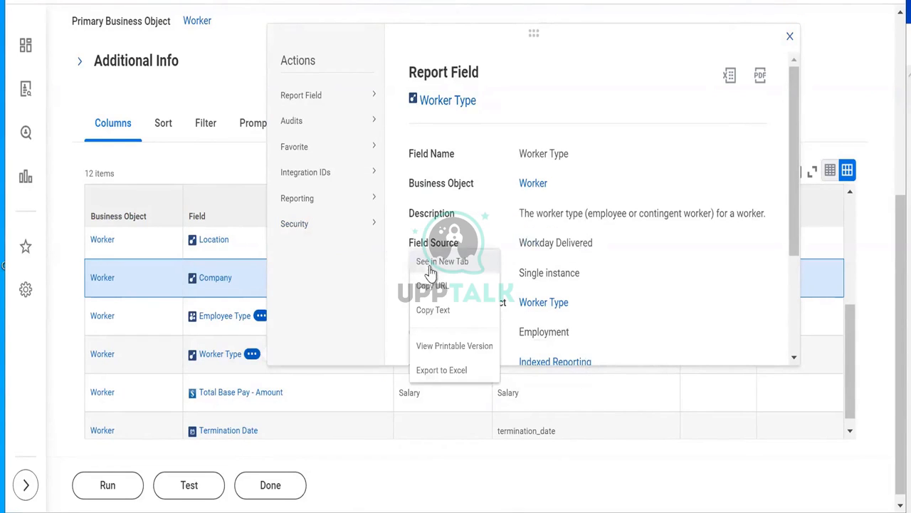
left_click(431, 267)
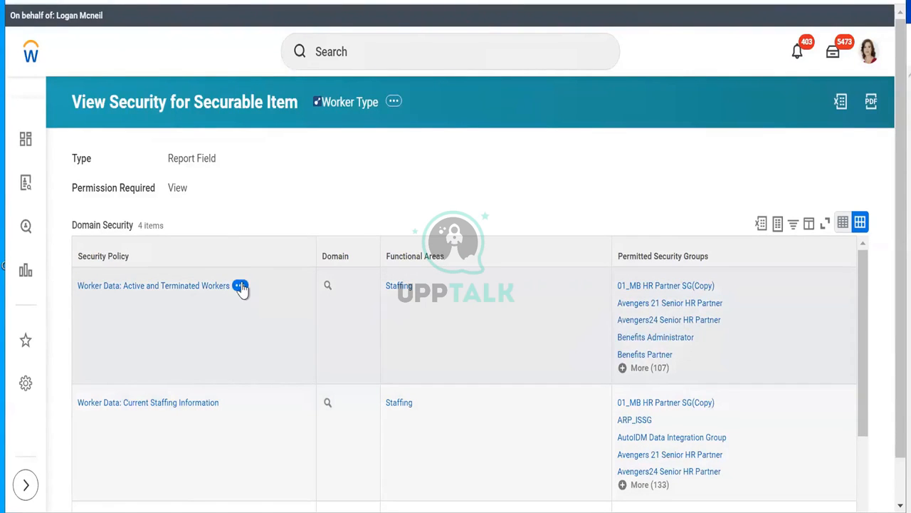
Step: Copy the Worker Data: Active and Terminated Workers policy name
left_click(240, 286)
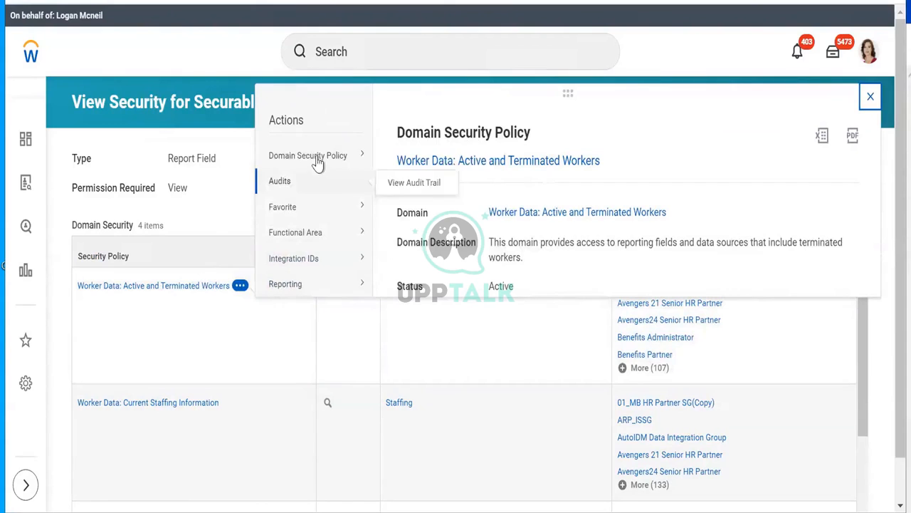
mouse_move(315, 157)
right_click(182, 290)
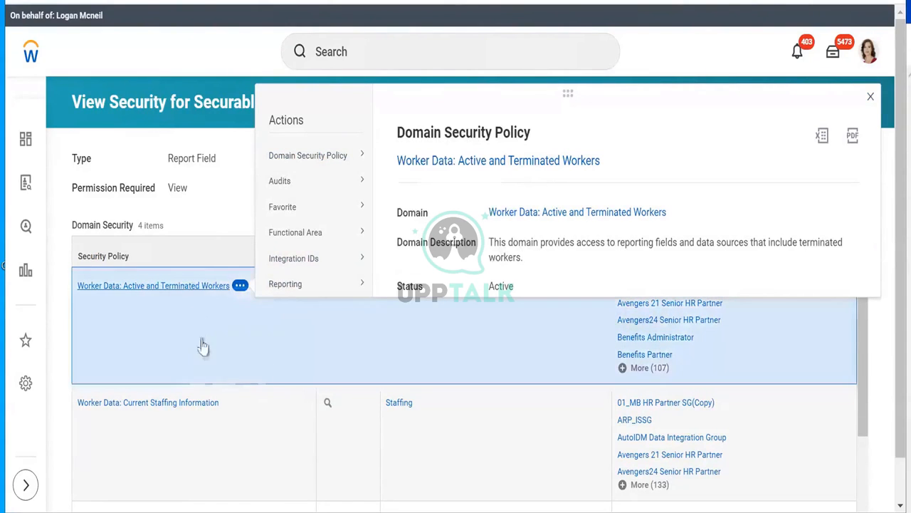
left_click(203, 349)
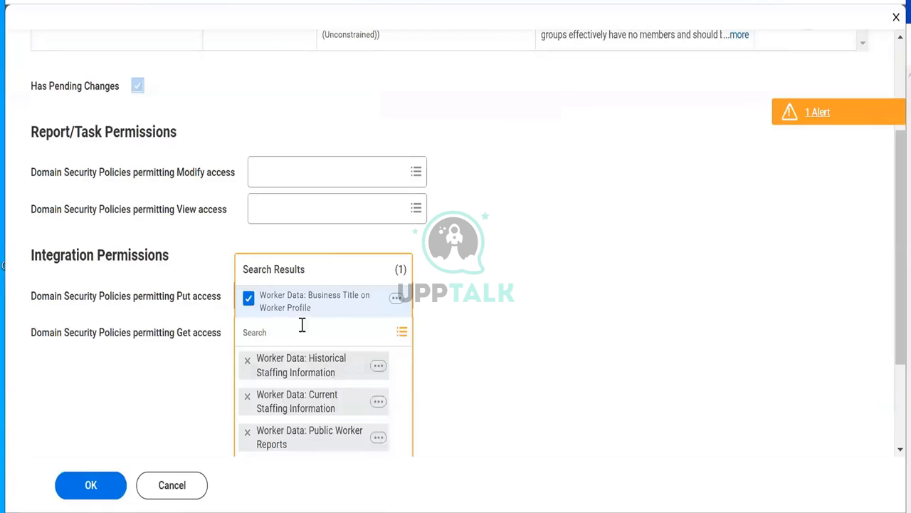
Step: Search the Get access policies for the pasted Worker Data: Active and Terminated Workers
right_click(291, 334)
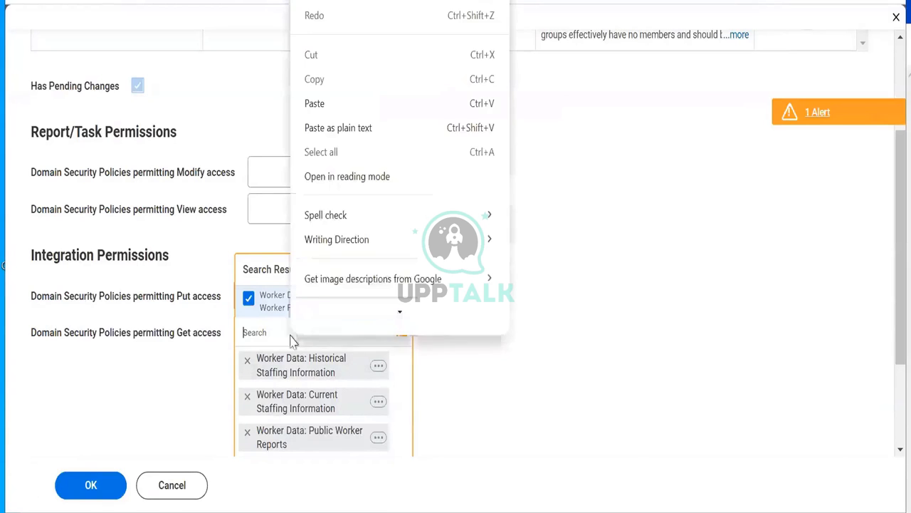
left_click(323, 99)
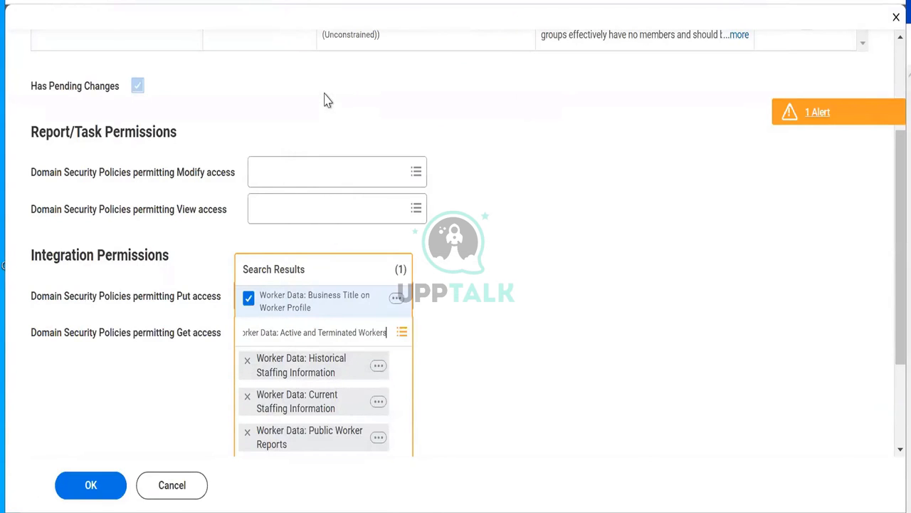
key("Return")
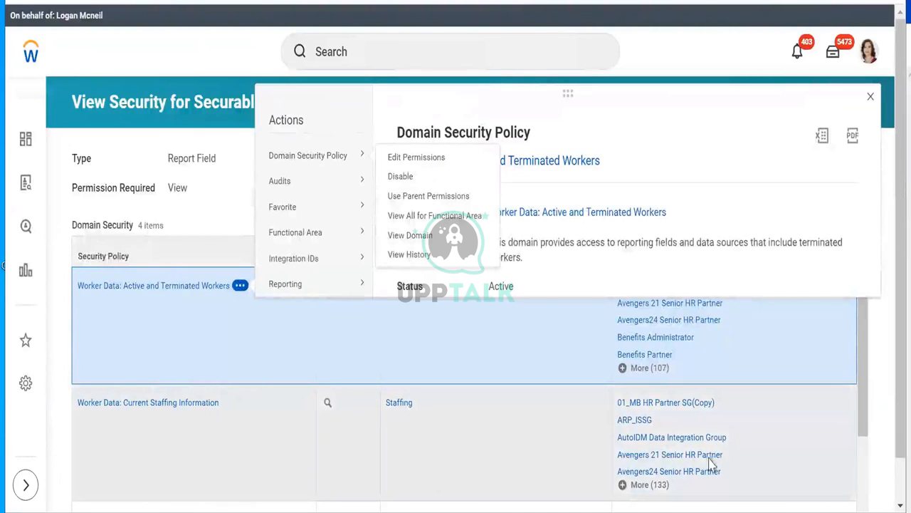
scroll(867, 449, "down", 2)
left_click_drag(867, 448, 868, 483)
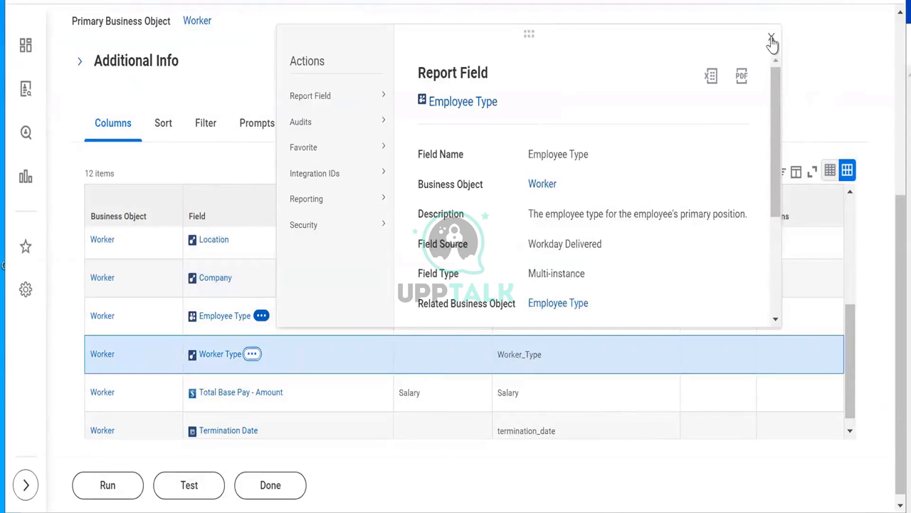
Step: Open the Total Base Pay - Amount and Termination Date fields in new tabs
left_click(772, 39)
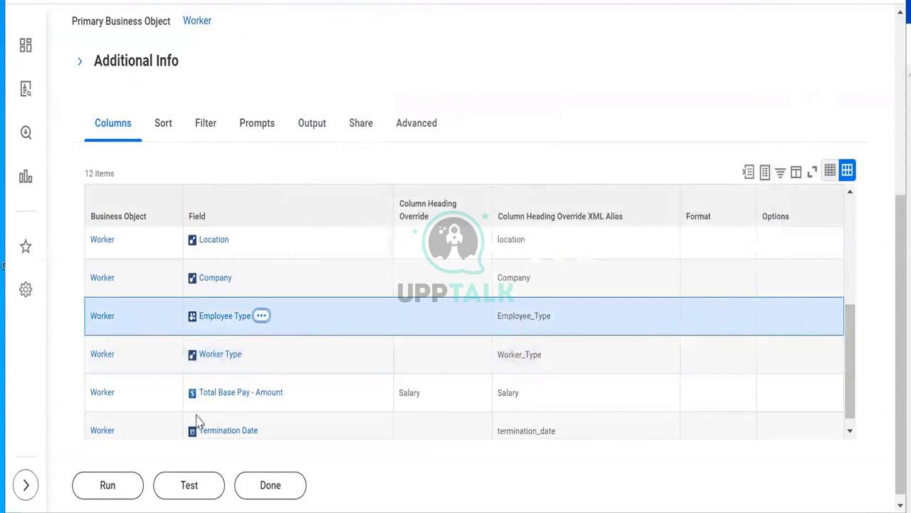
right_click(238, 403)
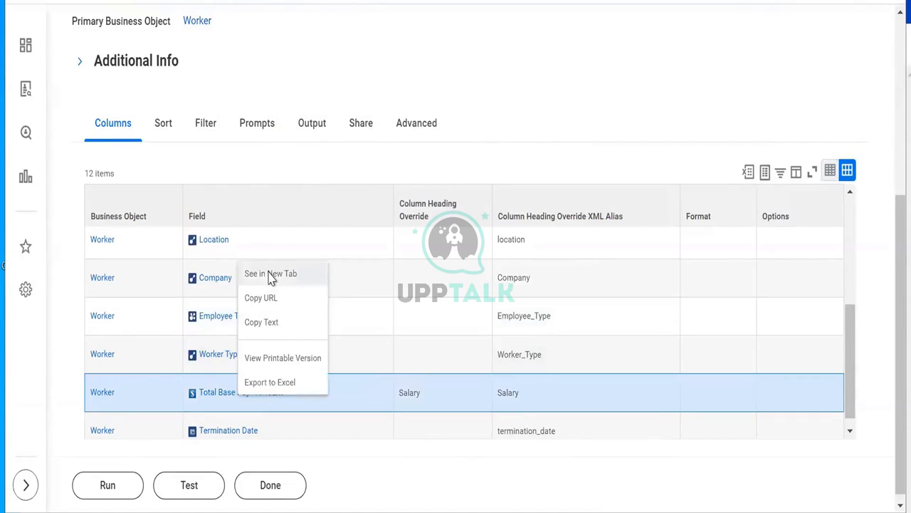
left_click(270, 275)
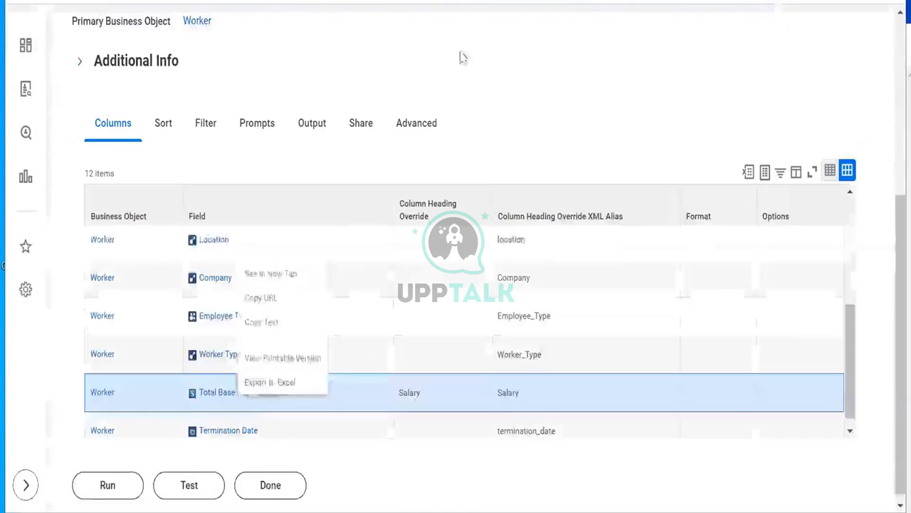
key("Escape")
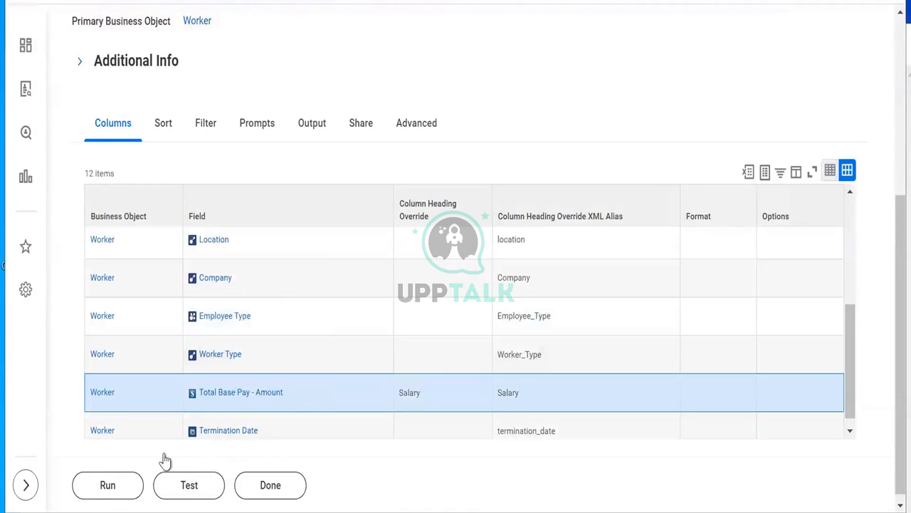
right_click(229, 435)
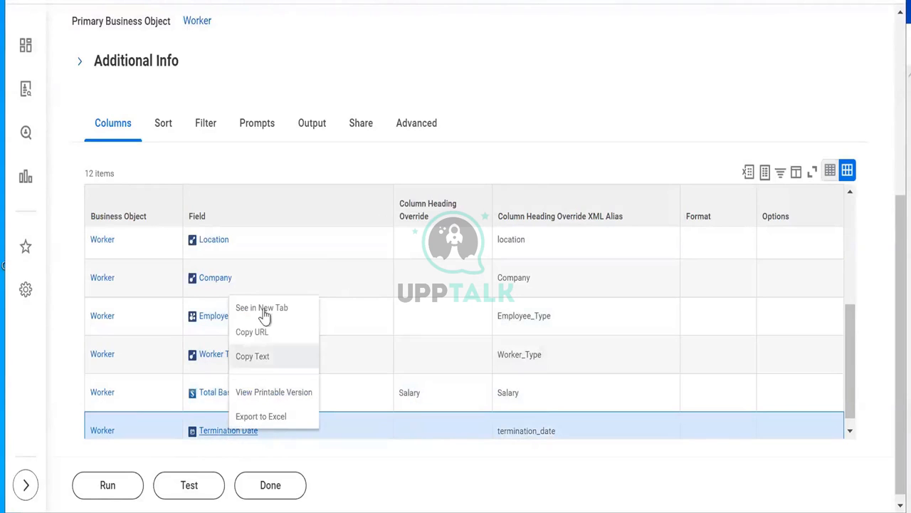
left_click(265, 309)
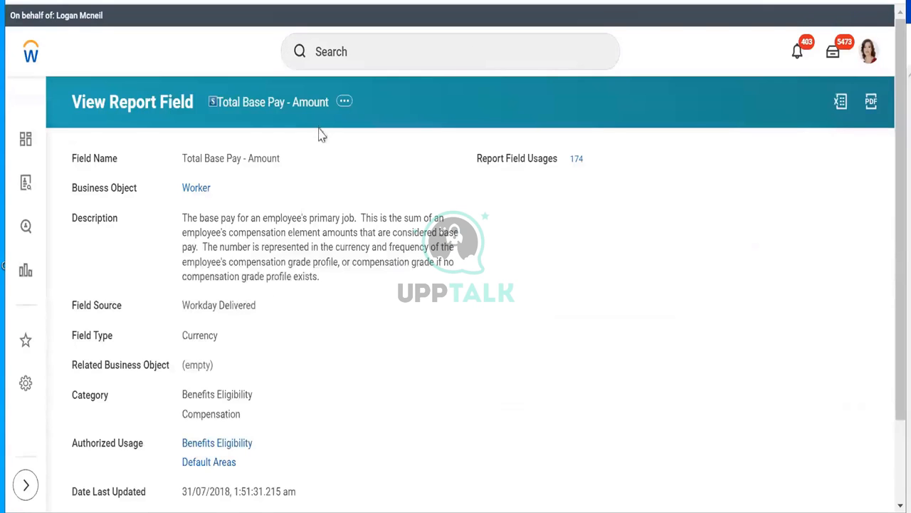
Step: View Total Base Pay - Amount's security and copy the Worker Data: Compensation by Organization name
left_click(345, 103)
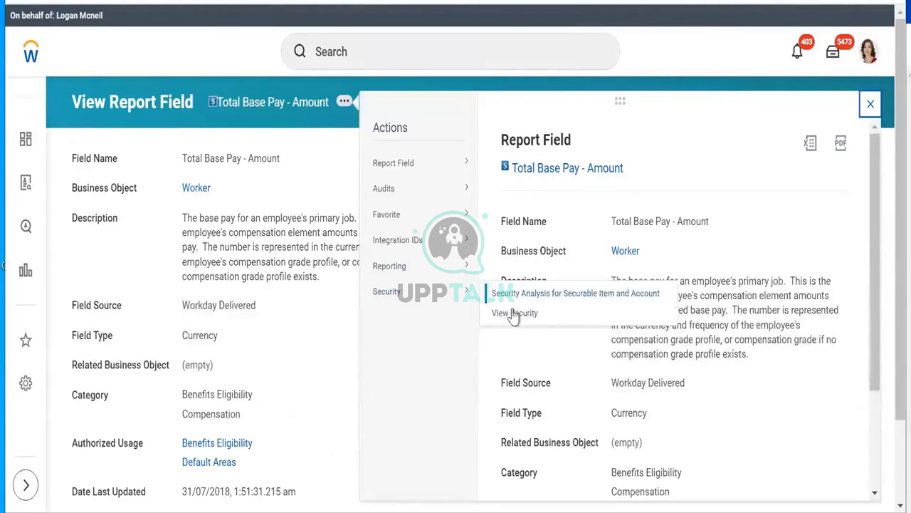
left_click(514, 314)
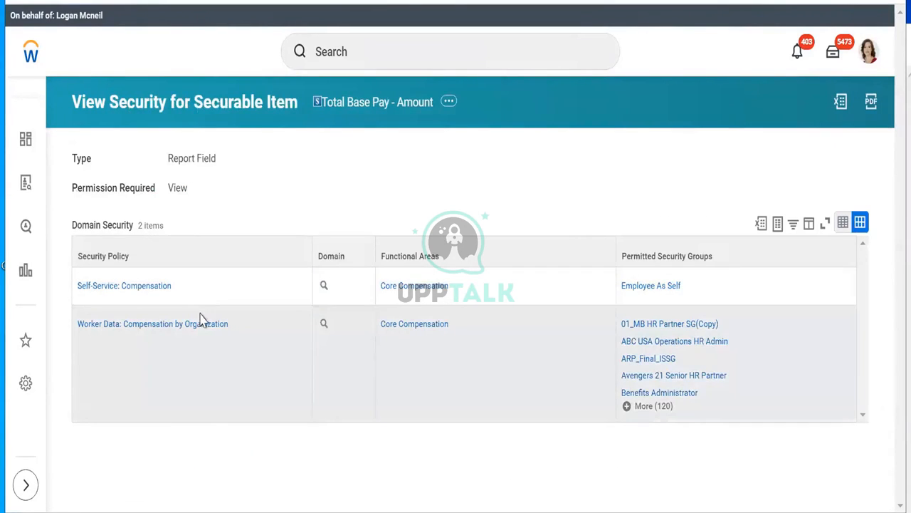
right_click(201, 325)
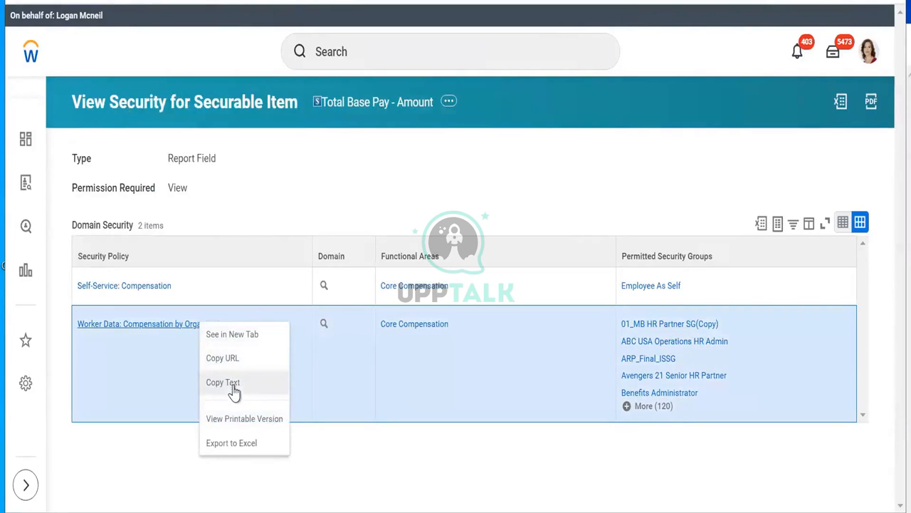
left_click(223, 383)
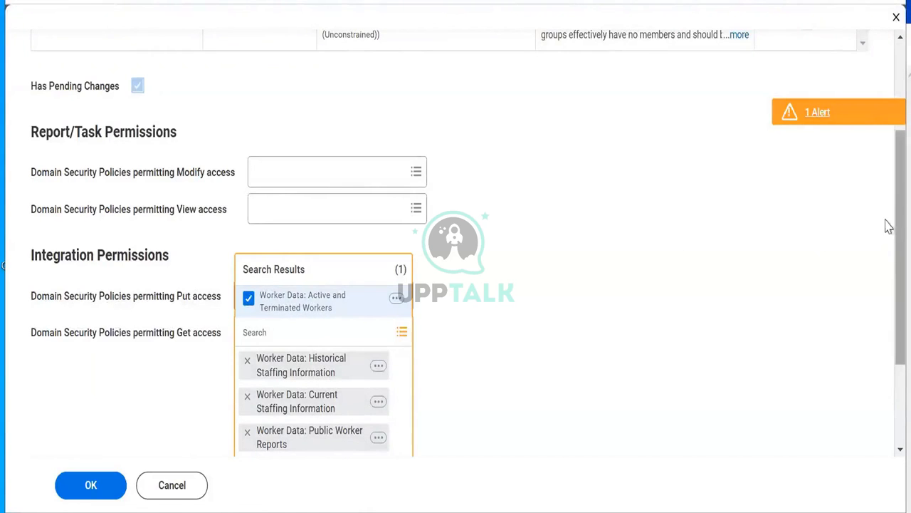
Step: Add Worker Data: Compensation by Organization to Get access and save the ISSG_Integration_Security permissions
scroll(889, 235, "down", 3)
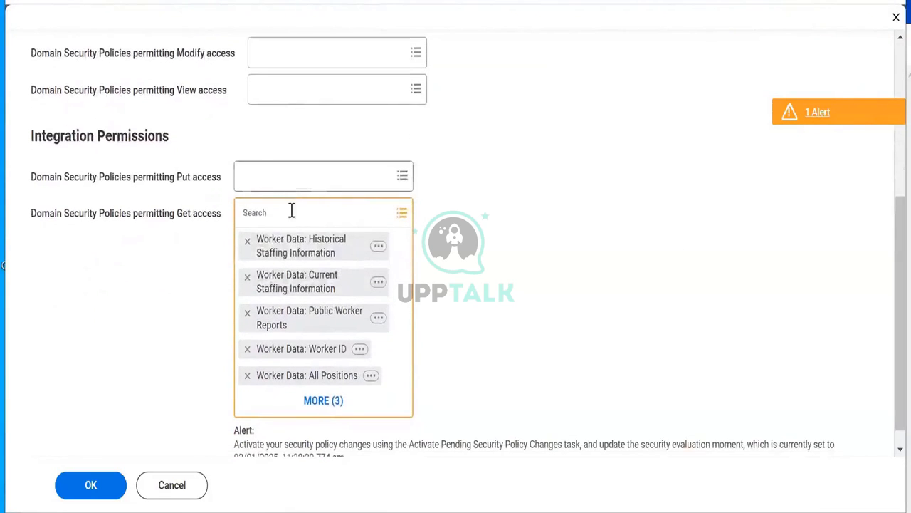
right_click(292, 210)
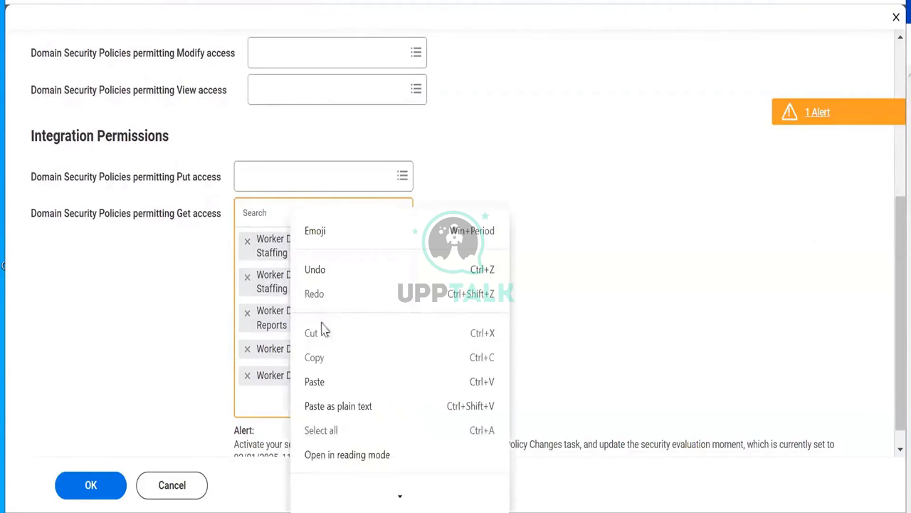
left_click(317, 381)
key("Return")
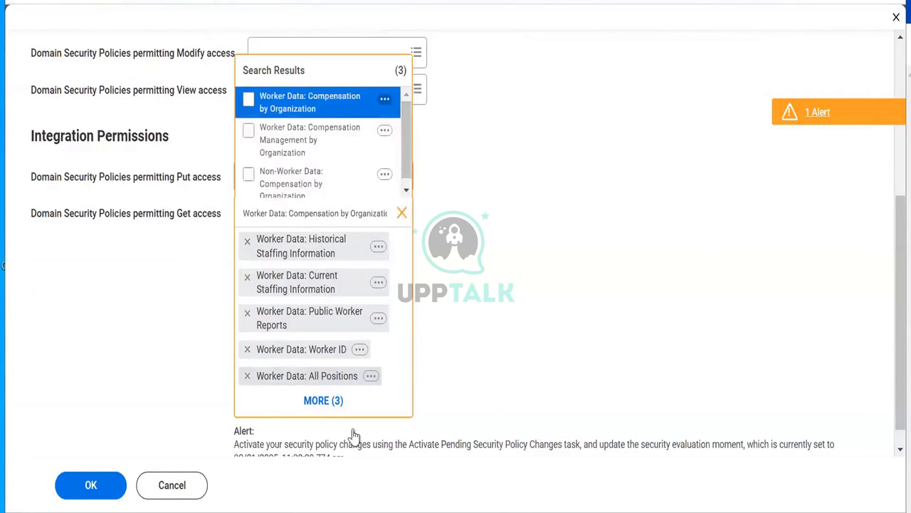
left_click(285, 101)
left_click(150, 284)
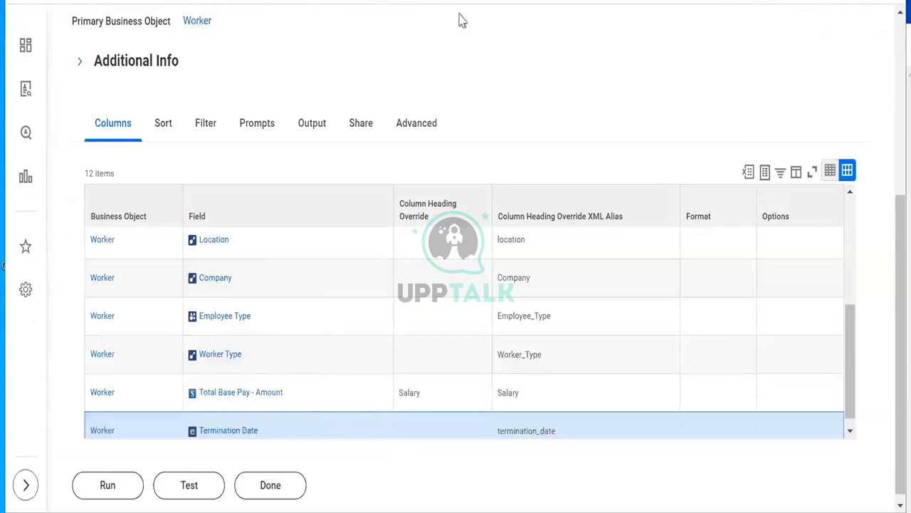
left_click(853, 425)
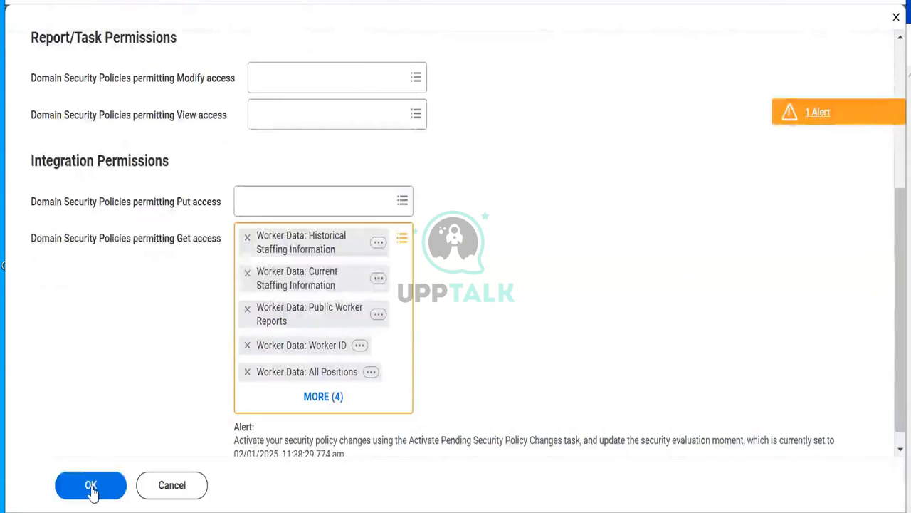
left_click(92, 486)
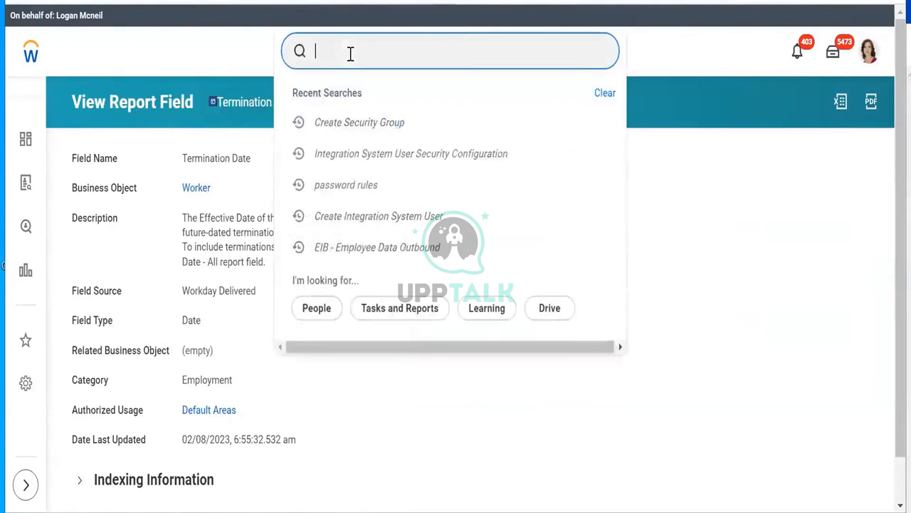
Step: Start Activate Pending Security Policy Changes with the comment 'Test'
type("a")
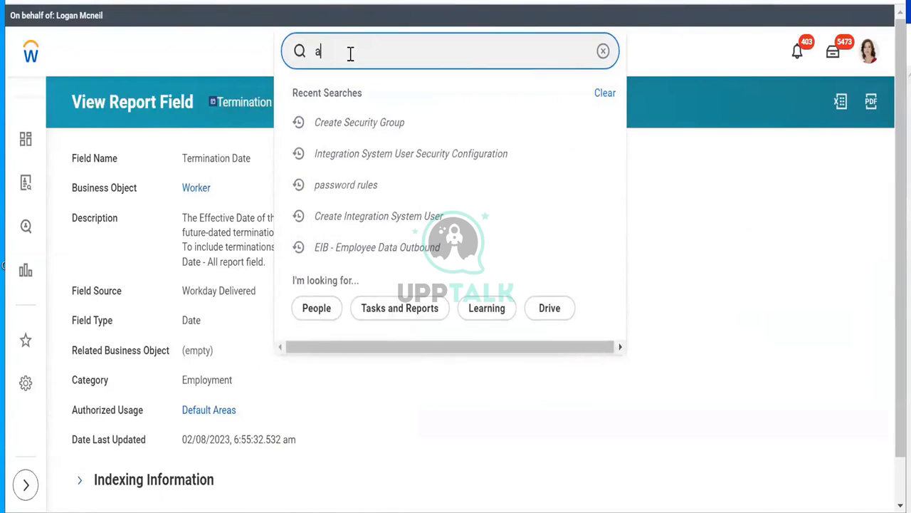
type("ctivate pending")
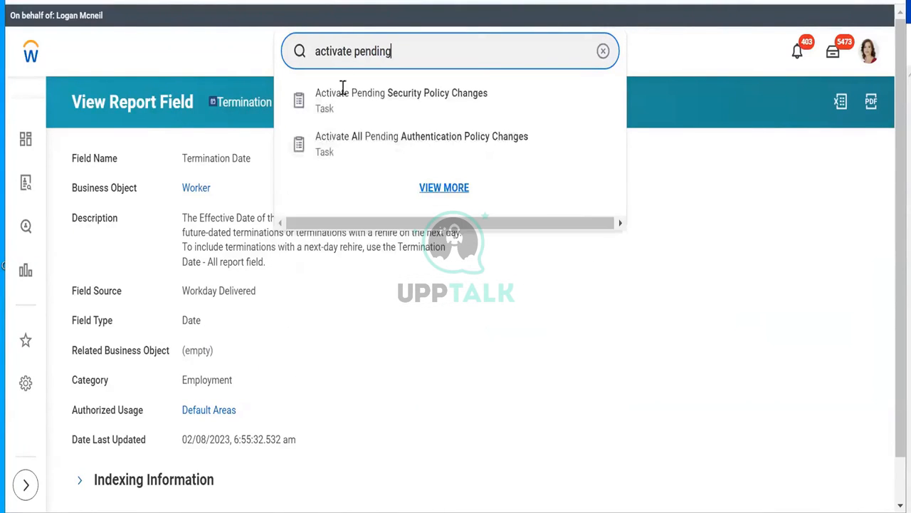
left_click(334, 93)
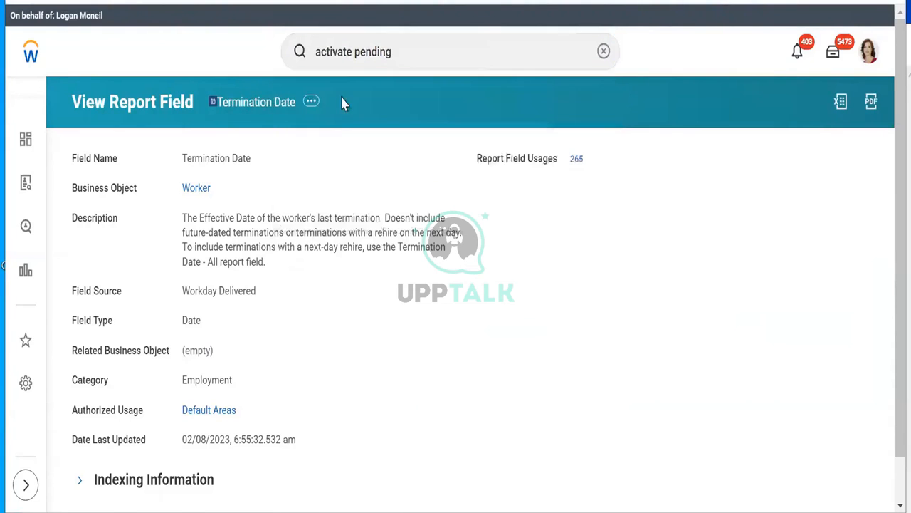
left_click(228, 318)
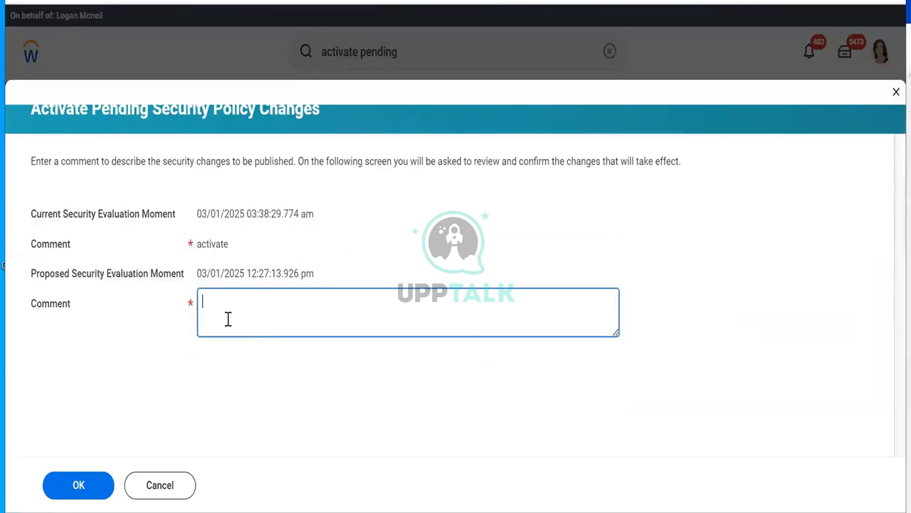
type("Test")
left_click(67, 491)
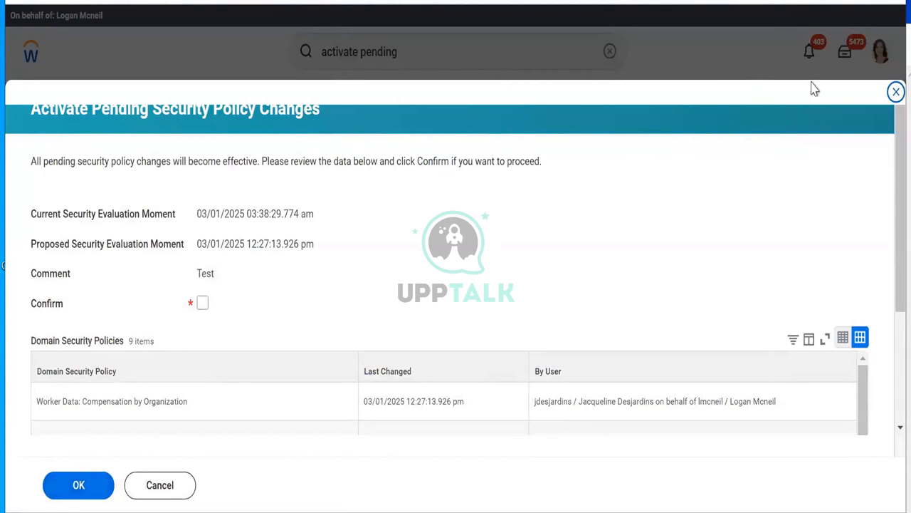
Step: Confirm and activate the 9 pending security policy changes
scroll(889, 171, "down", 2)
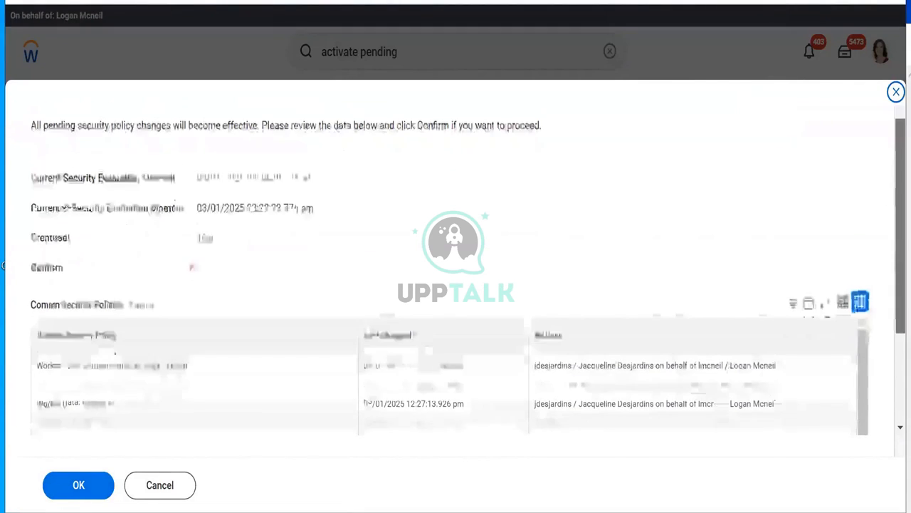
left_click_drag(901, 187, 901, 250)
left_click(202, 148)
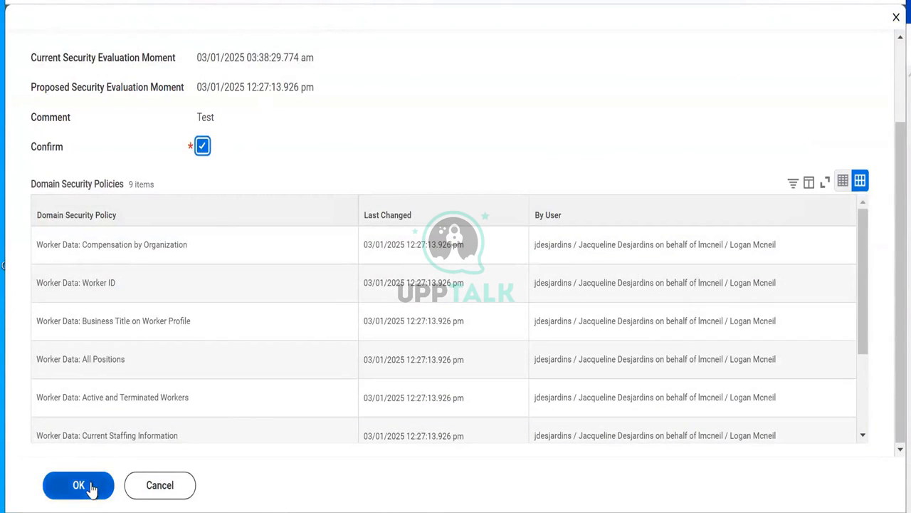
left_click(78, 485)
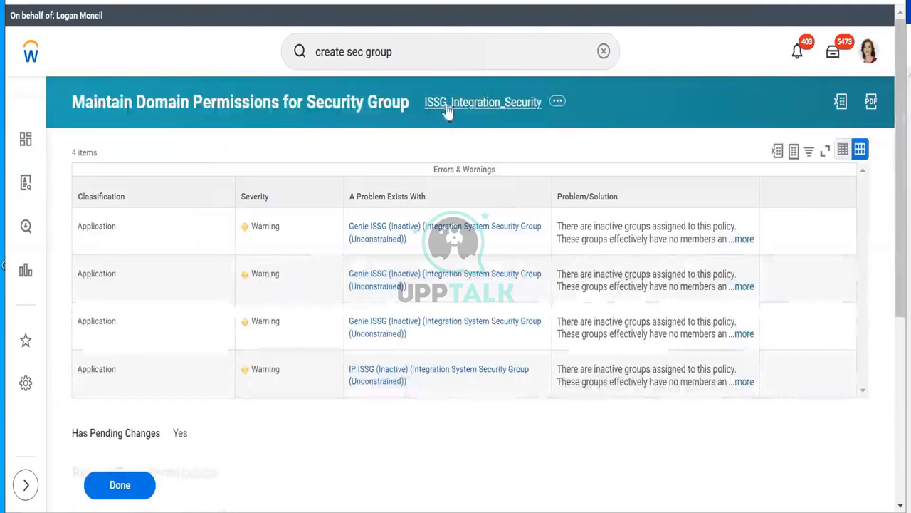
Step: Open the ISSG_Integration_Security group and copy its integration system user's name
left_click(447, 106)
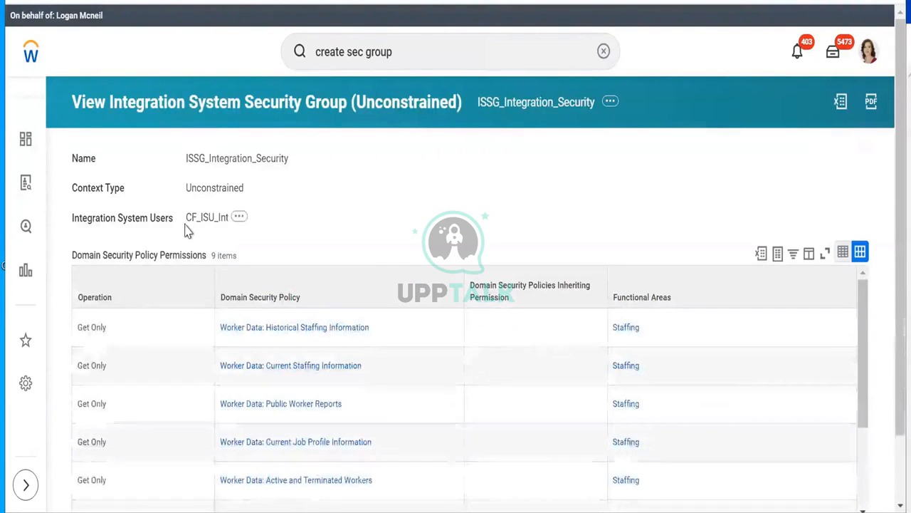
left_click_drag(190, 217, 231, 228)
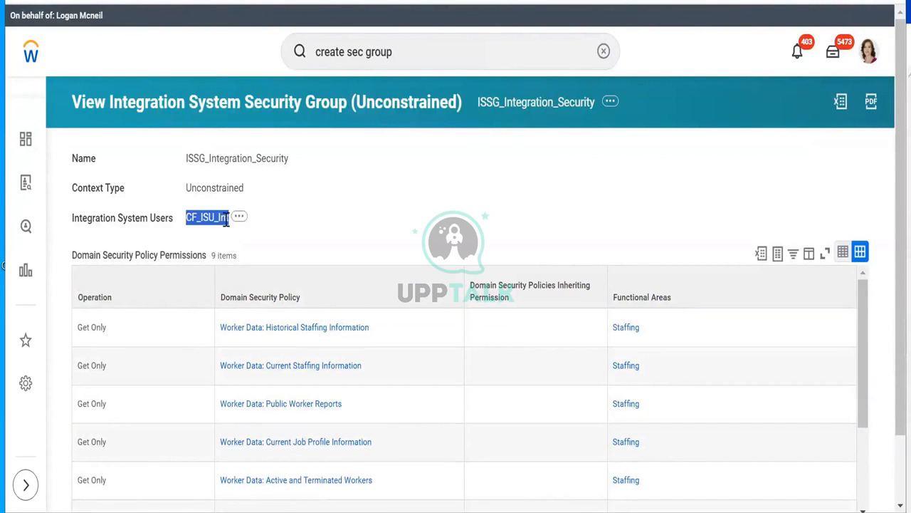
right_click(226, 221)
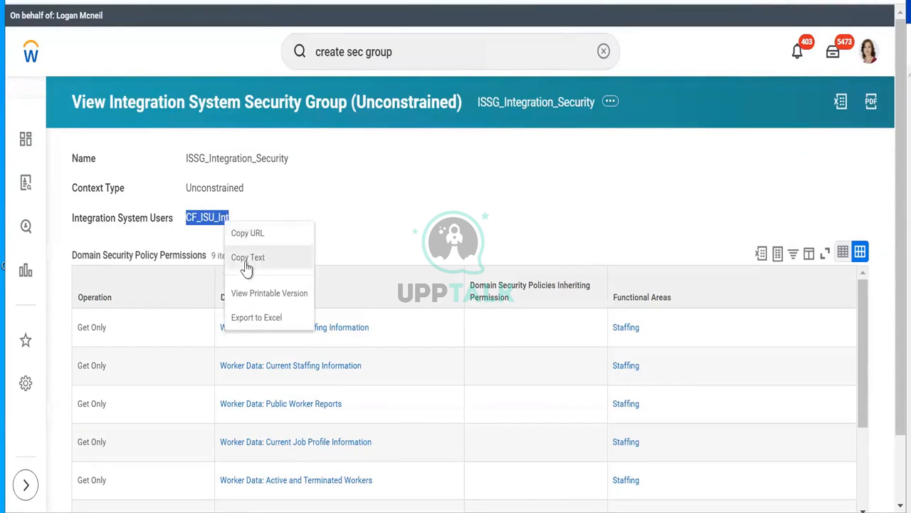
left_click(243, 261)
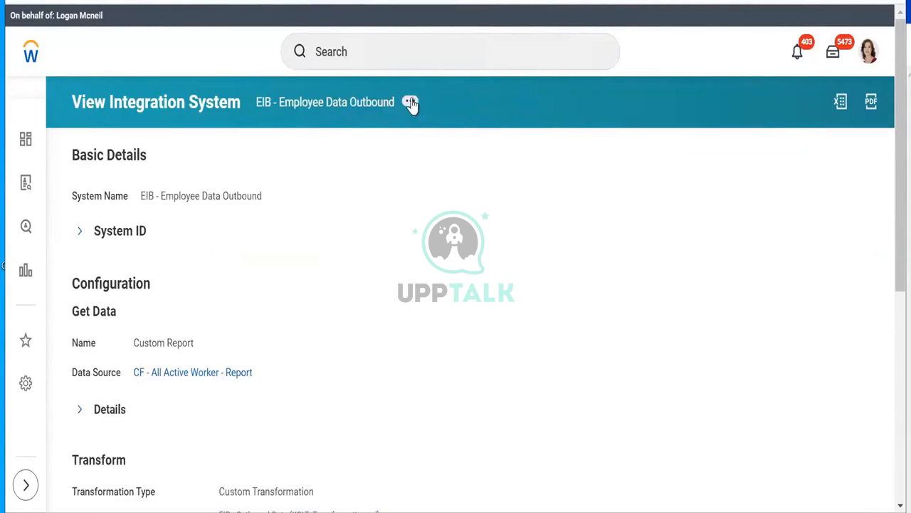
Step: Set the copied integration system user as the EIB - Employee Data Outbound Workday Account
left_click(410, 102)
mouse_move(532, 497)
left_click(567, 497)
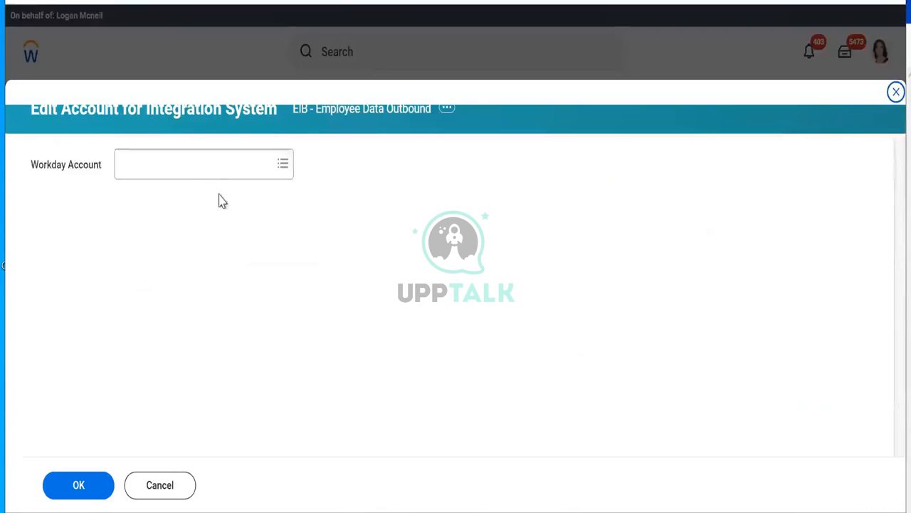
right_click(209, 164)
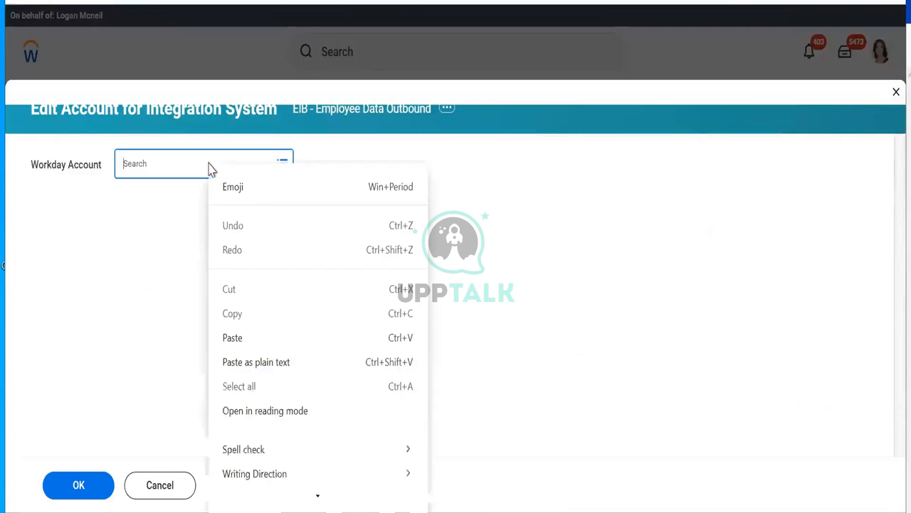
left_click(235, 339)
key("Return")
left_click(91, 492)
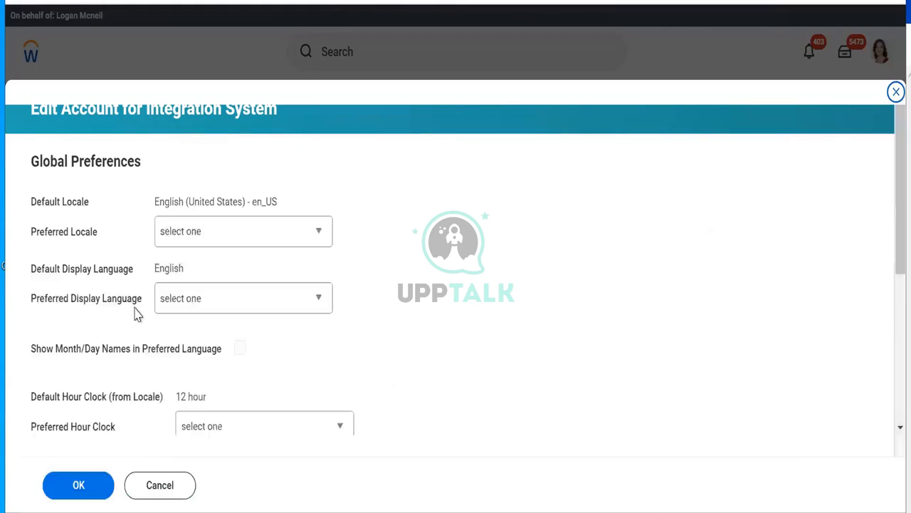
left_click(80, 489)
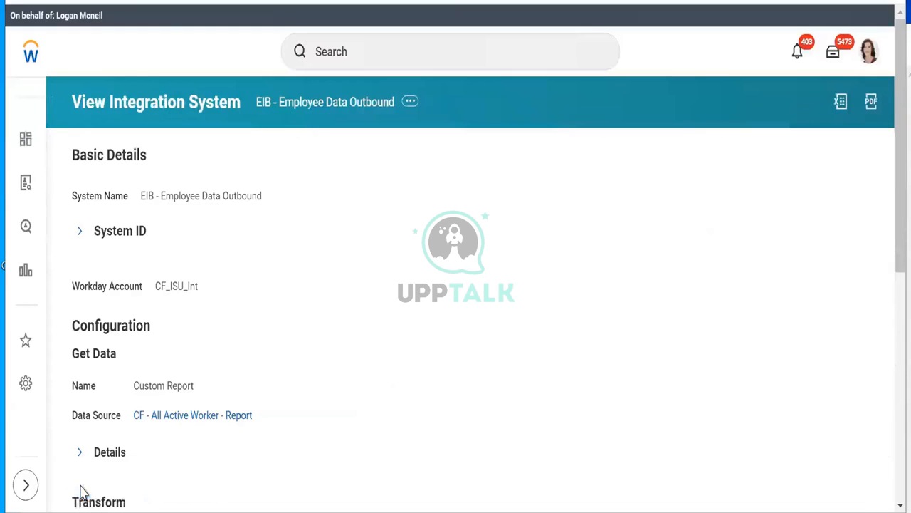
Step: Confirm the ISU is the assigned Workday Account and expand the integration's related actions
left_click_drag(153, 288, 206, 304)
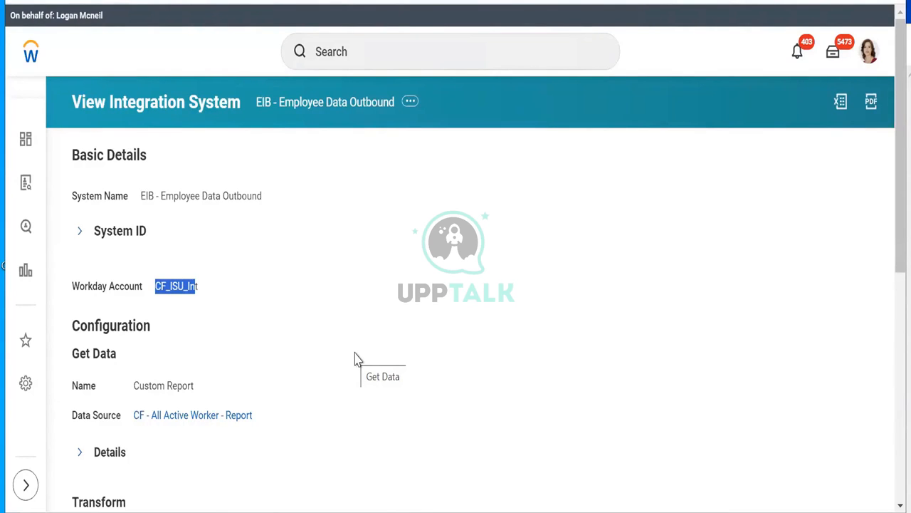
left_click(411, 104)
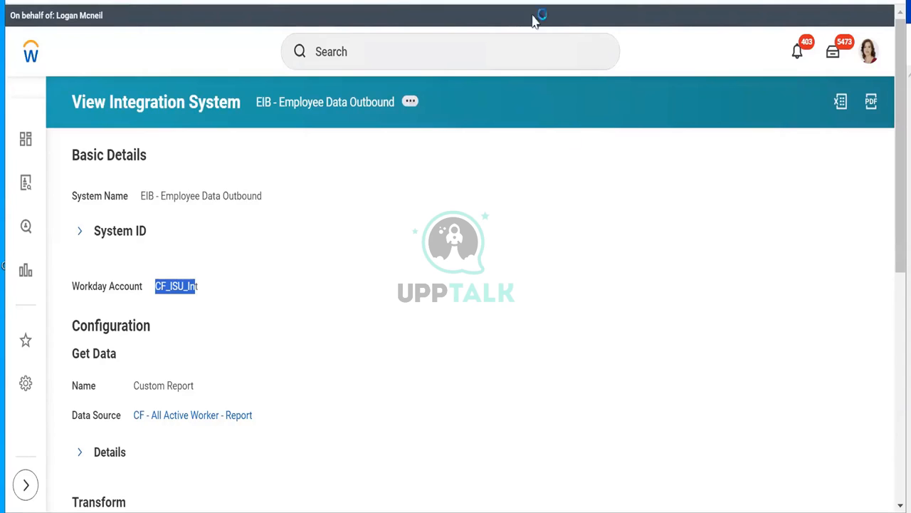
mouse_move(500, 204)
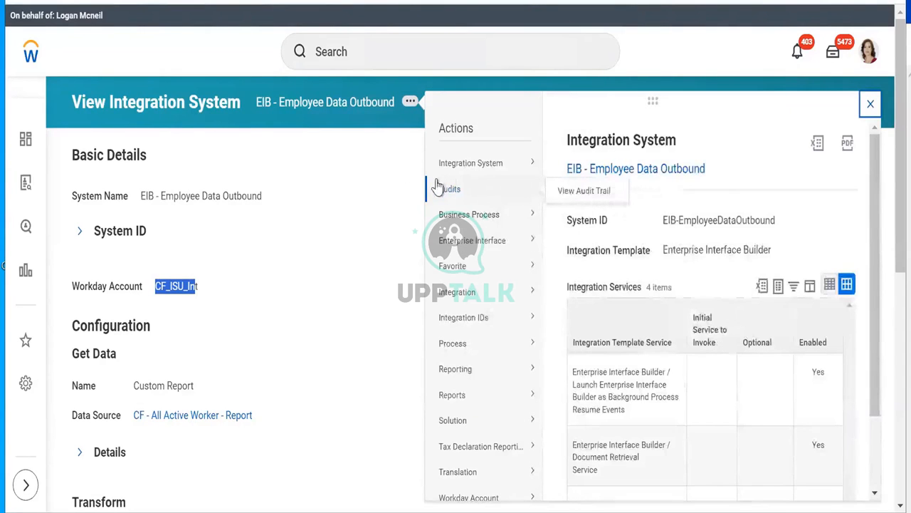
left_click(450, 165)
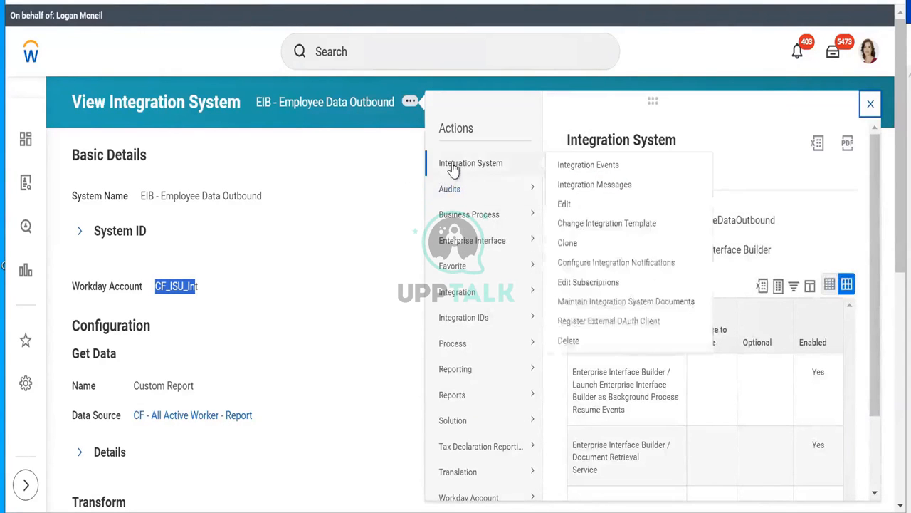
left_click(459, 301)
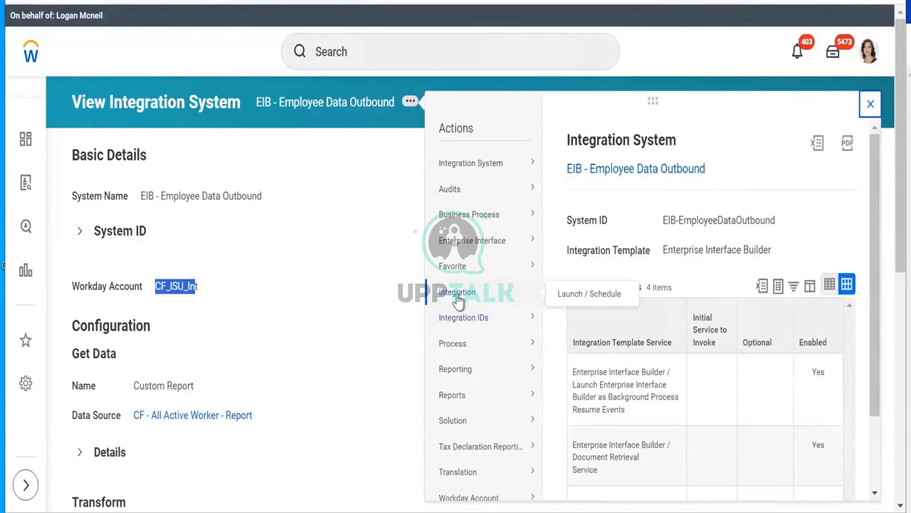
Step: Reveal the Launch / Schedule option, then return to the View Integration System page
right_click(590, 301)
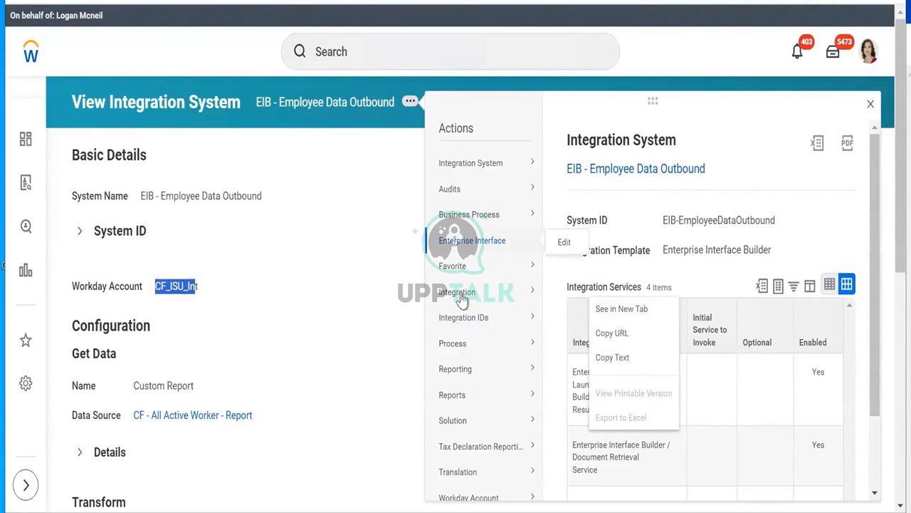
mouse_move(461, 299)
left_click(577, 298)
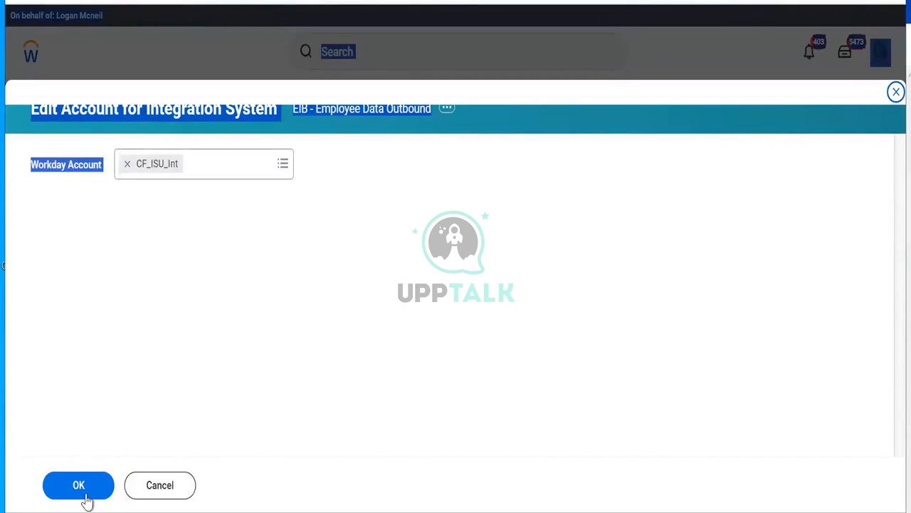
left_click(152, 495)
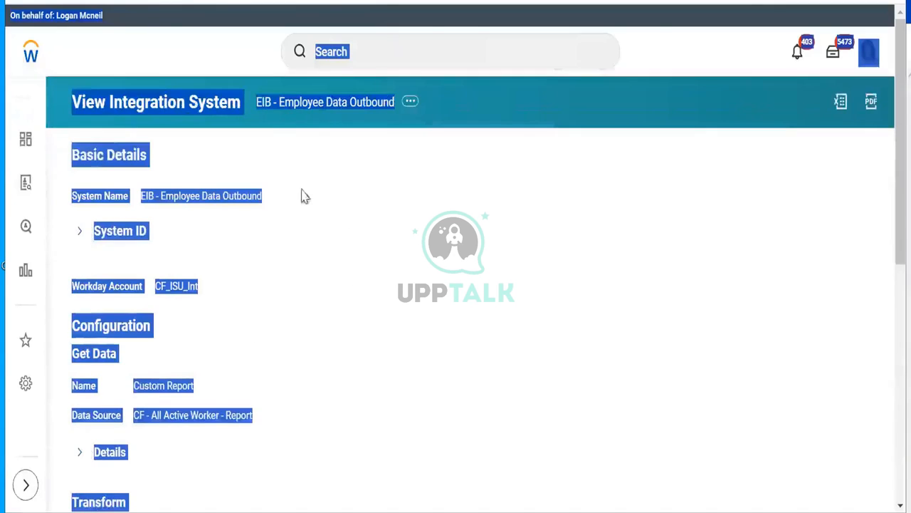
left_click(359, 191)
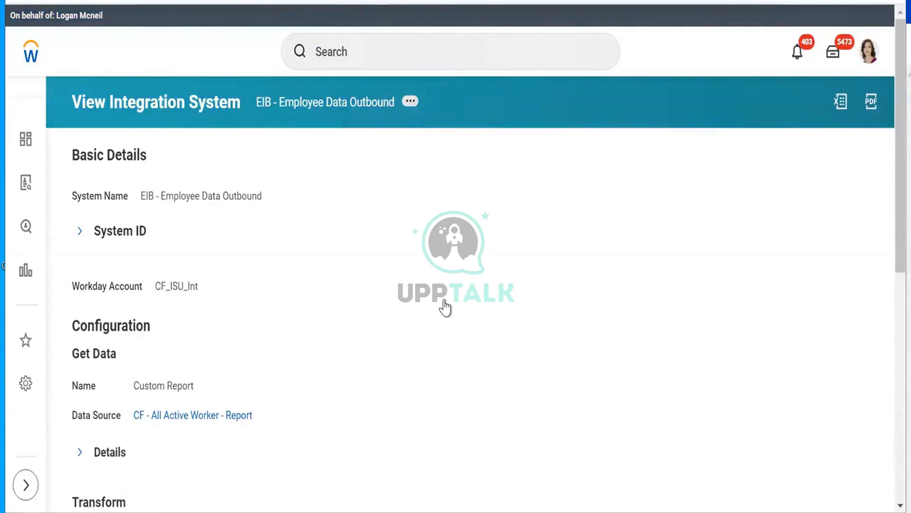
Step: Launch the EIB - Employee Data Outbound integration to run now
mouse_move(456, 293)
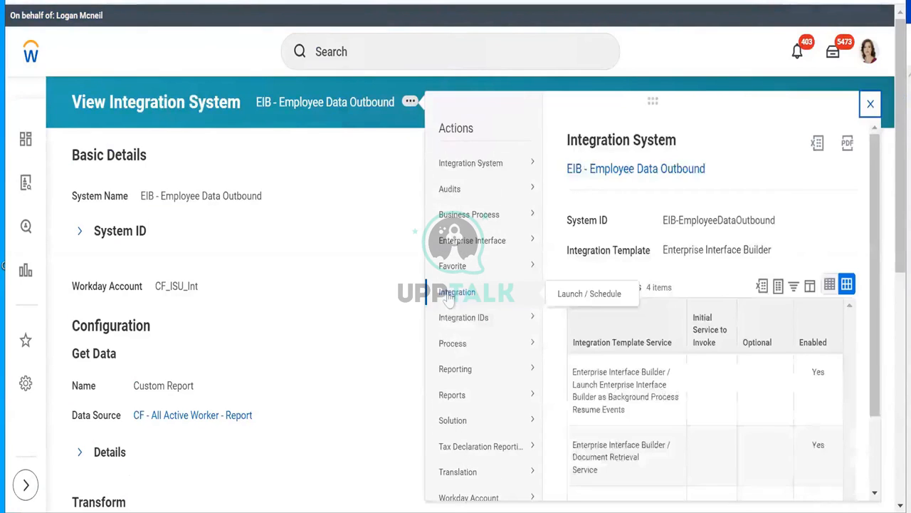
left_click(585, 293)
left_click(603, 364)
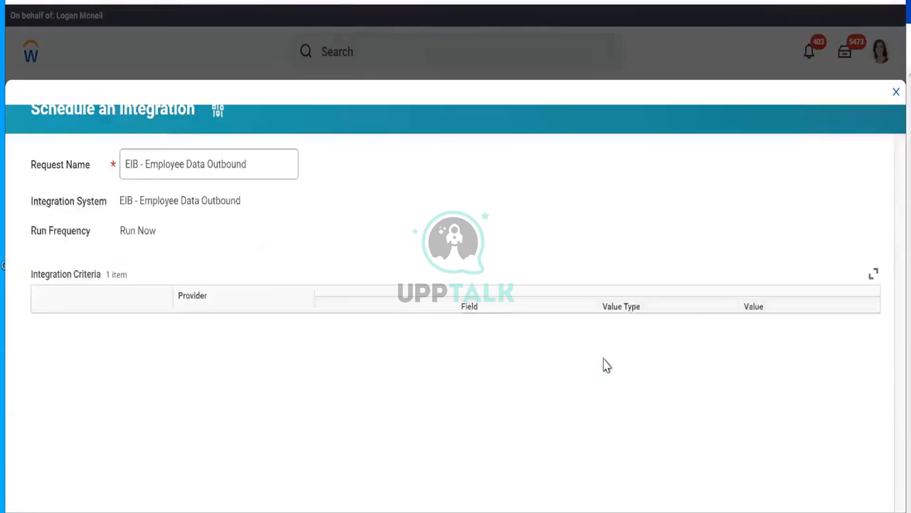
left_click(61, 492)
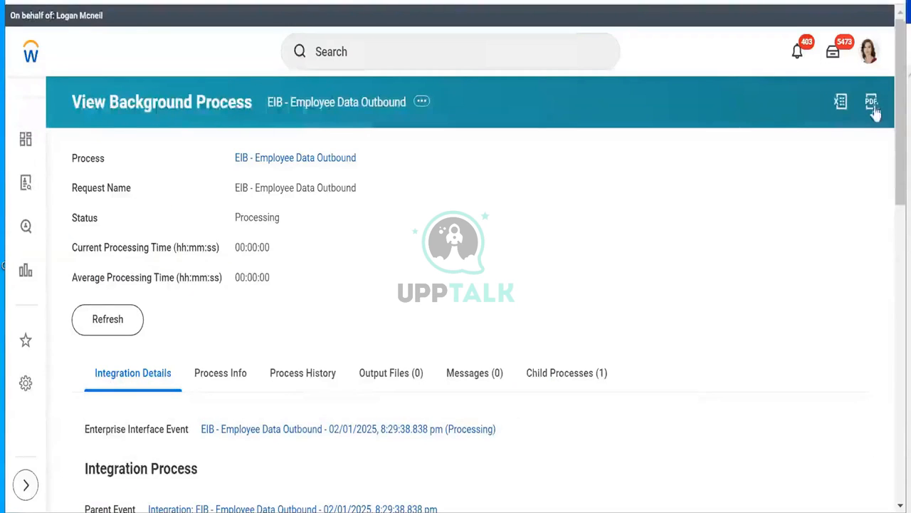
Step: Check that the background process Ran As the ISU account, compared with its initiator
left_click_drag(898, 73, 899, 188)
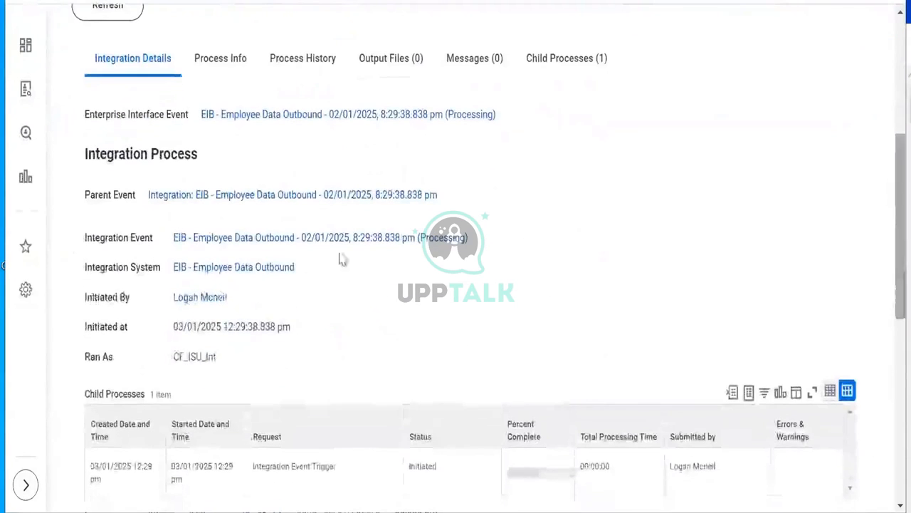
left_click_drag(173, 356, 217, 357)
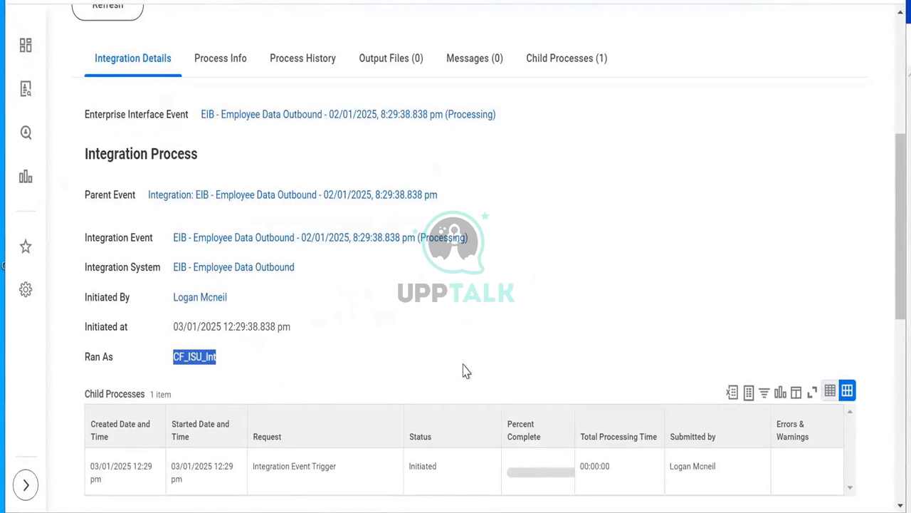
left_click(242, 385)
left_click_drag(174, 358, 218, 358)
left_click_drag(172, 300, 236, 304)
left_click_drag(173, 359, 217, 358)
Step: Refresh the background process until it shows Completed, then view its output files
scroll(889, 321, "down", 5)
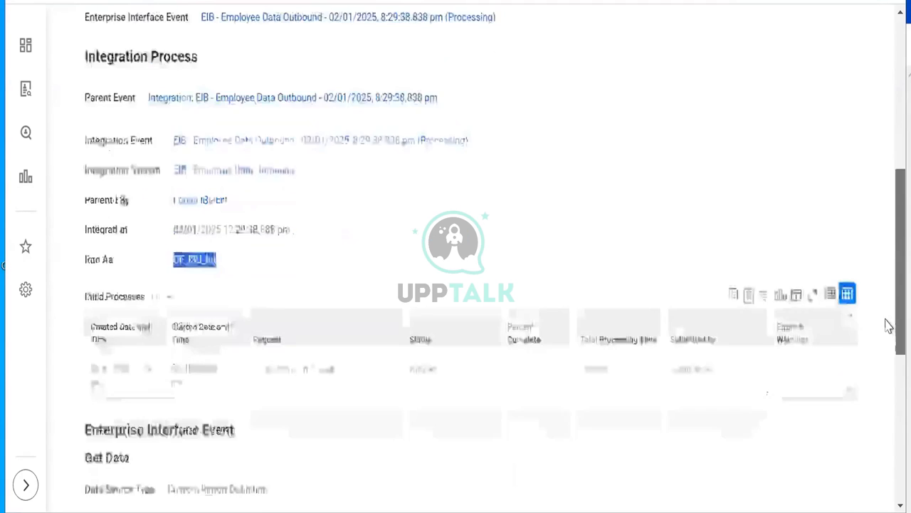
scroll(844, 153, "up", 8)
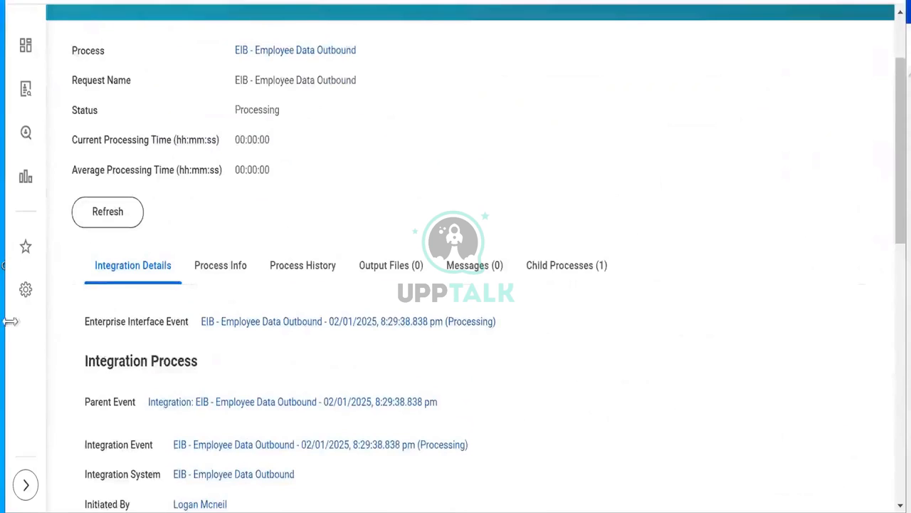
left_click(105, 221)
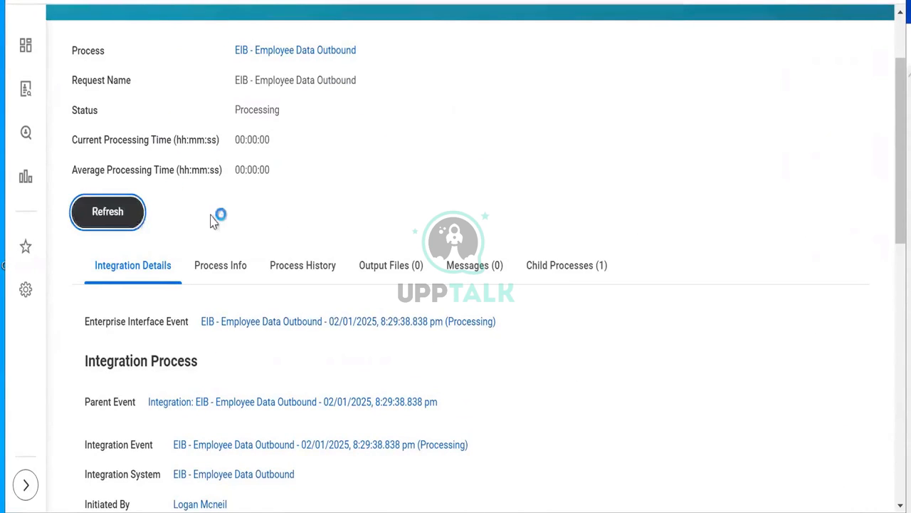
left_click(396, 294)
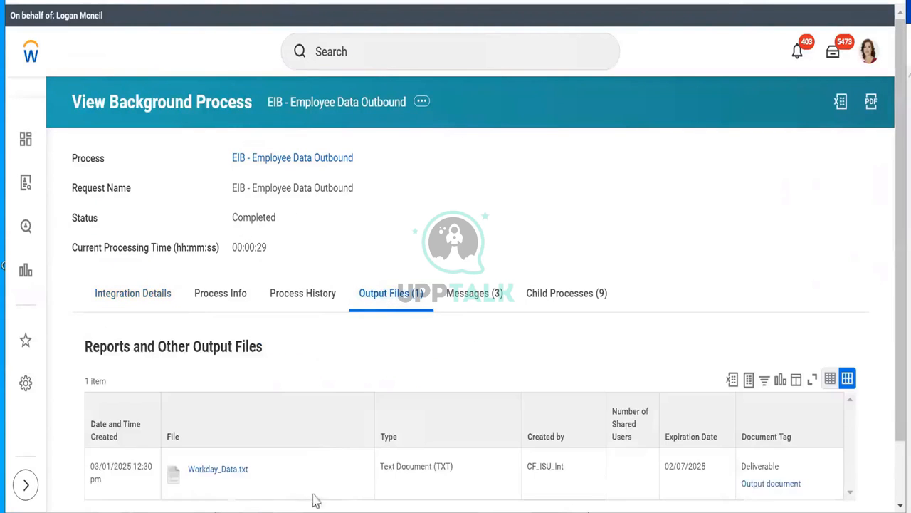
Step: Download Workday_Data.txt and show it in the Downloads folder
left_click(221, 473)
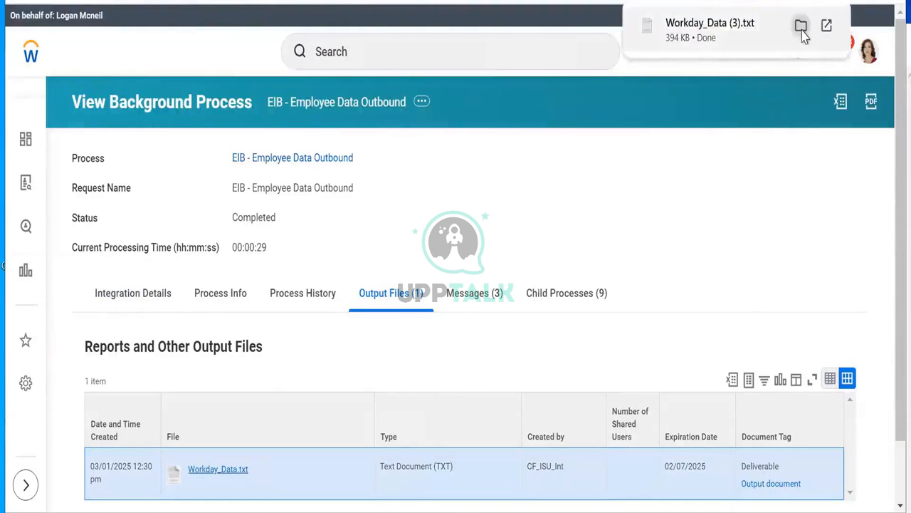
left_click(801, 28)
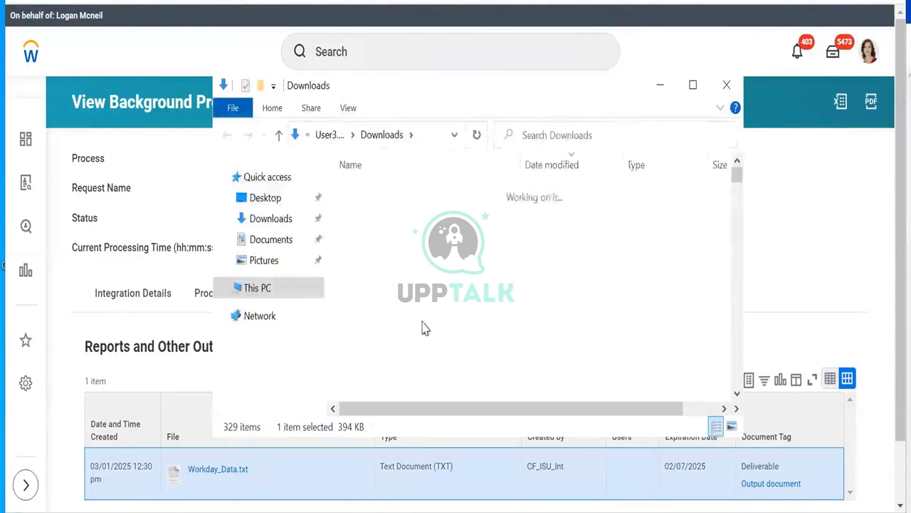
Step: Open Workday_Data (3) from Downloads in Notepad++ and dismiss the update prompt
left_click(283, 294)
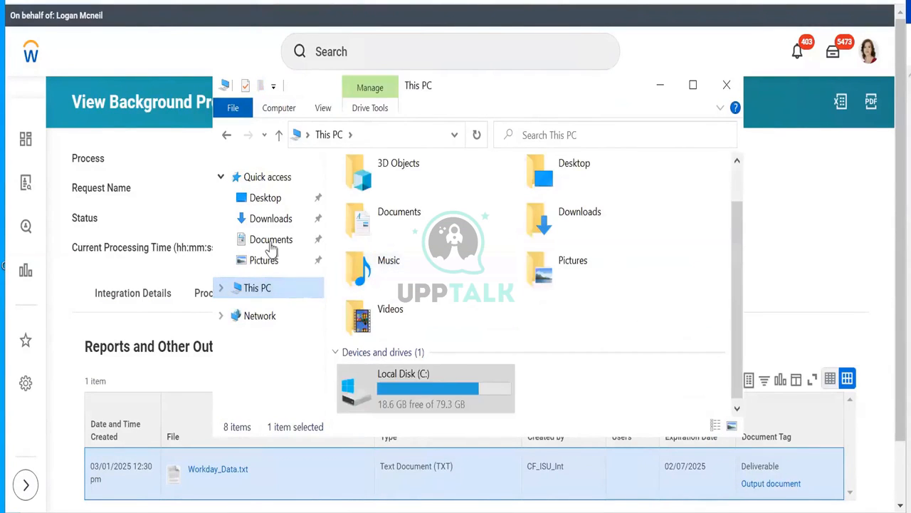
left_click(270, 220)
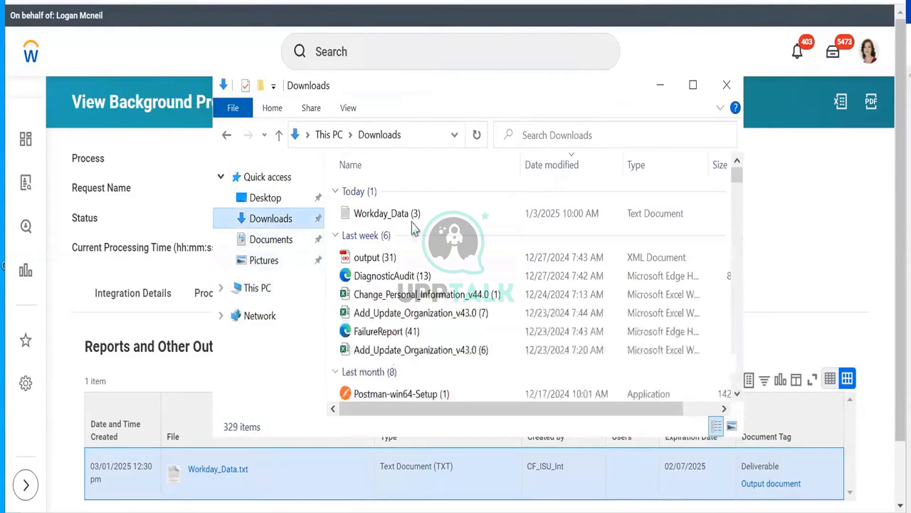
left_click(407, 220)
right_click(406, 218)
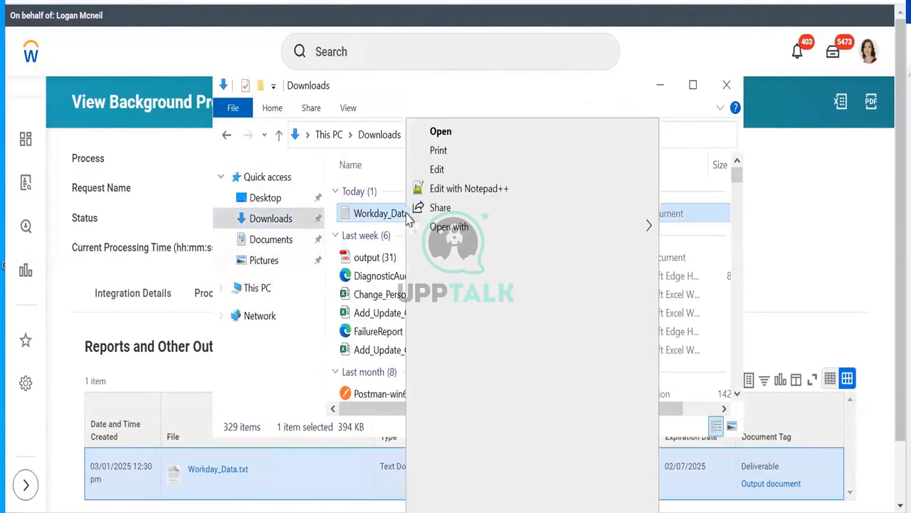
left_click(444, 189)
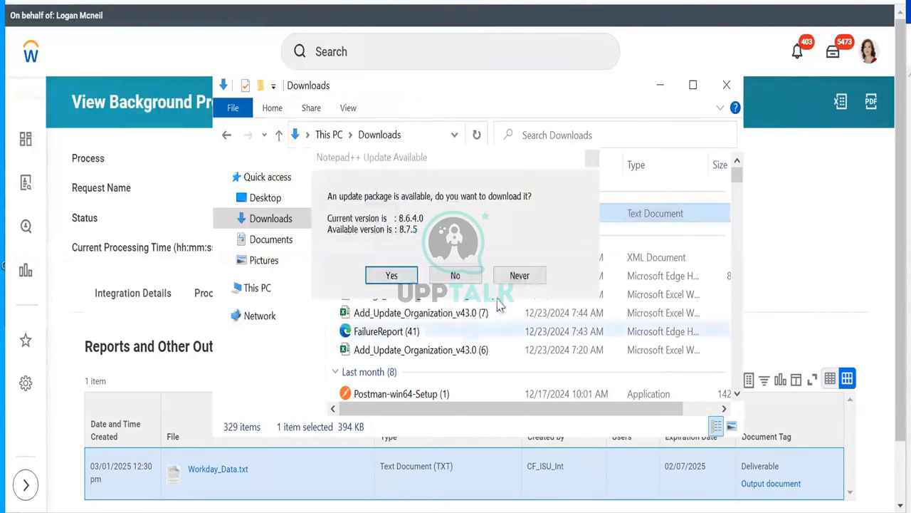
left_click(456, 276)
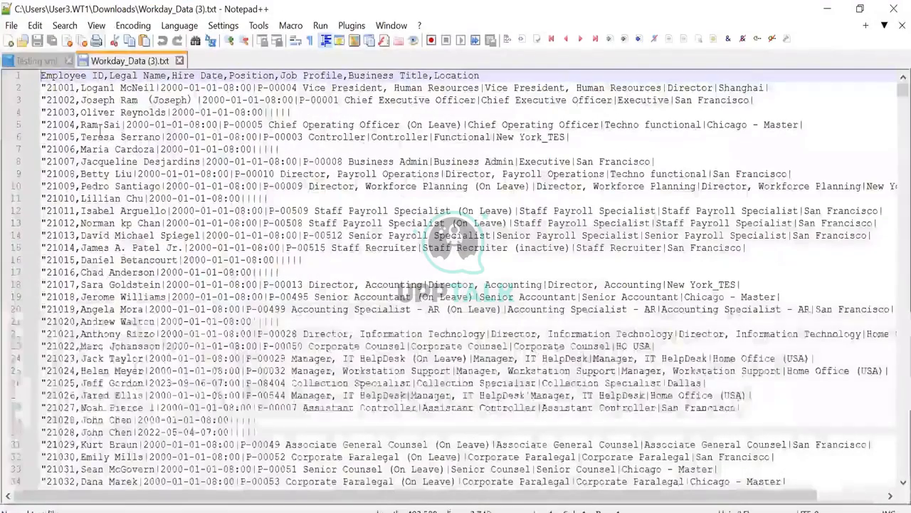
Step: Inspect the fields of the first employee record on line 2 and select lines 2 to 4
left_click(54, 90)
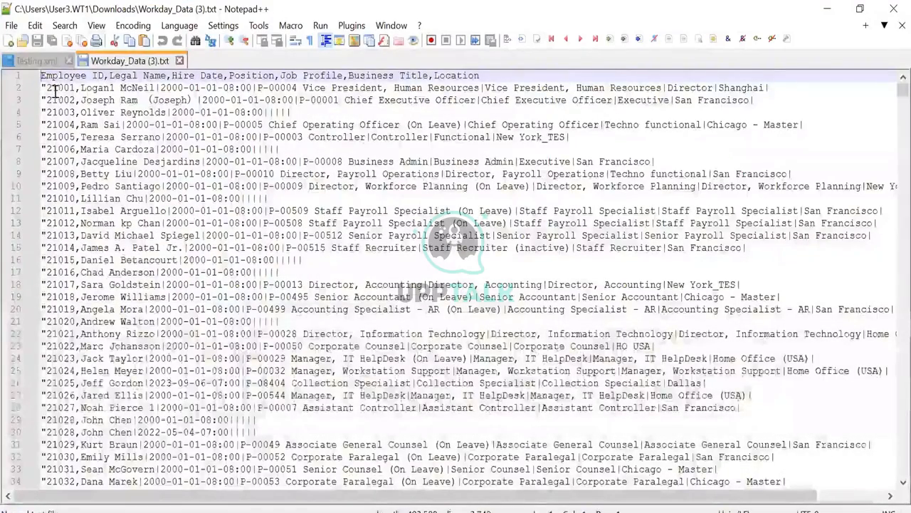
left_click(111, 87)
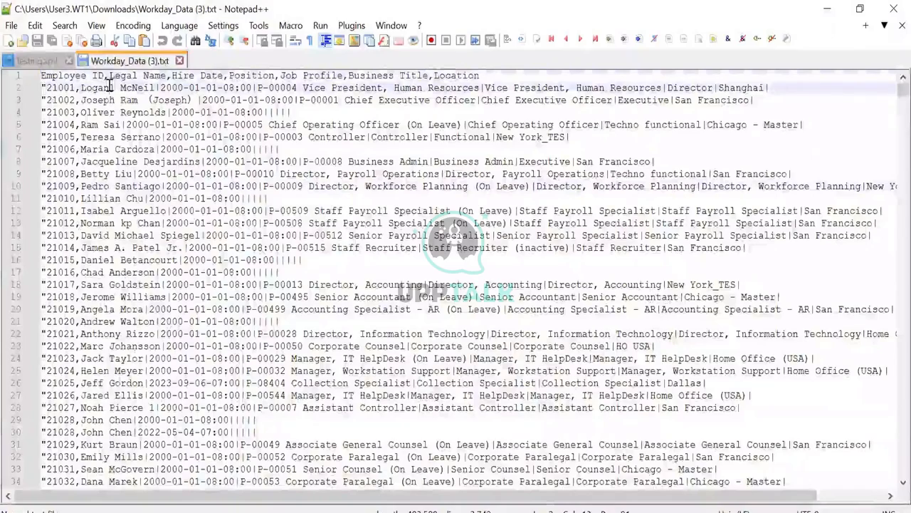
left_click(194, 84)
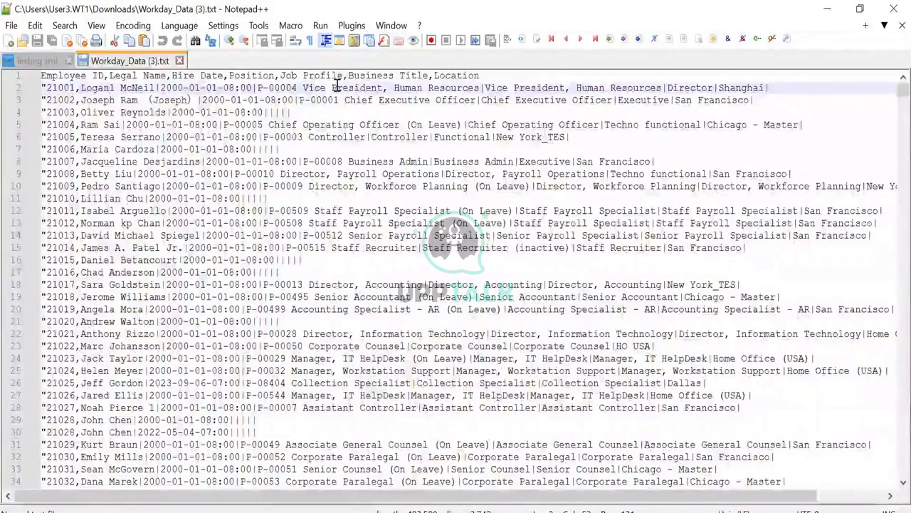
left_click(451, 87)
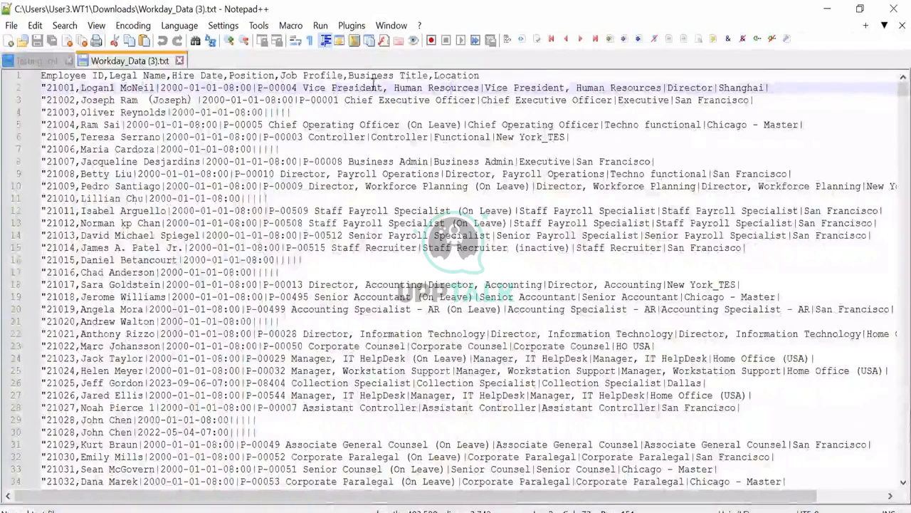
left_click(515, 87)
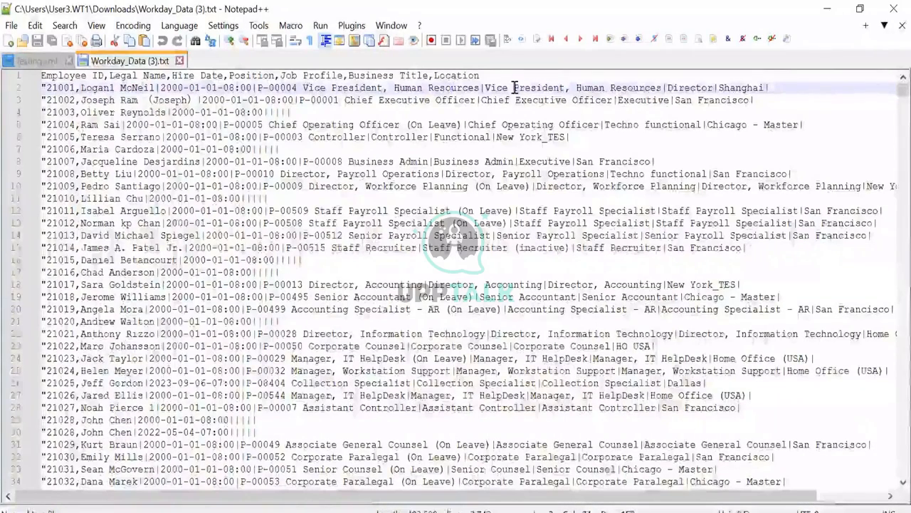
left_click(515, 87)
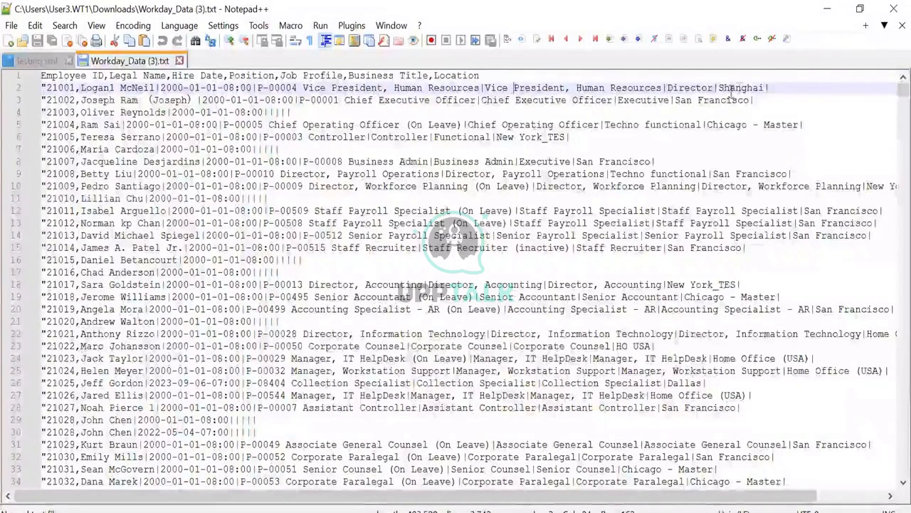
left_click_drag(763, 90, 46, 89)
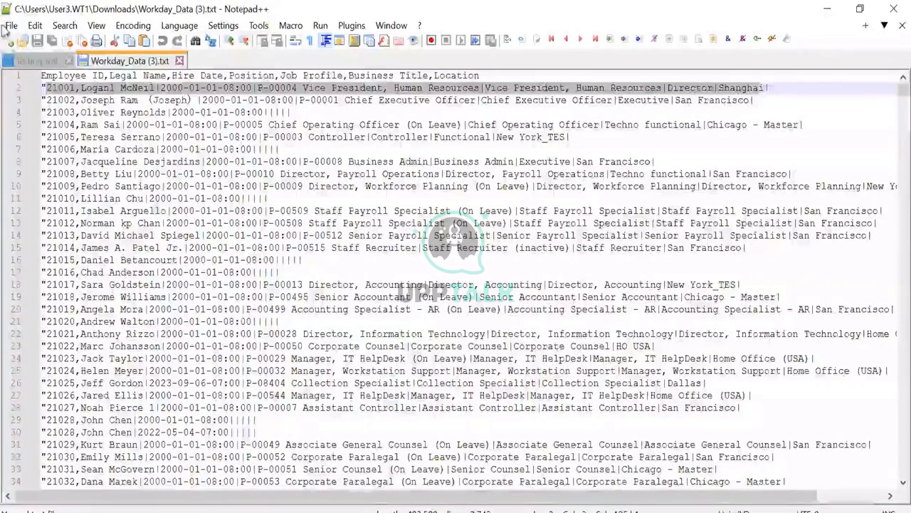
Step: Append '||' to line 4, then select its first name and line 2's position title
left_click(283, 113)
type("||")
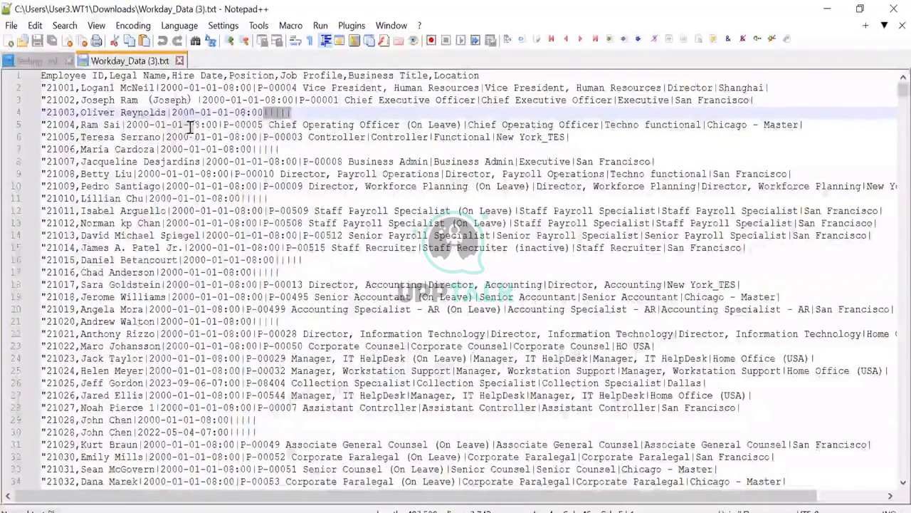
left_click_drag(81, 113, 165, 114)
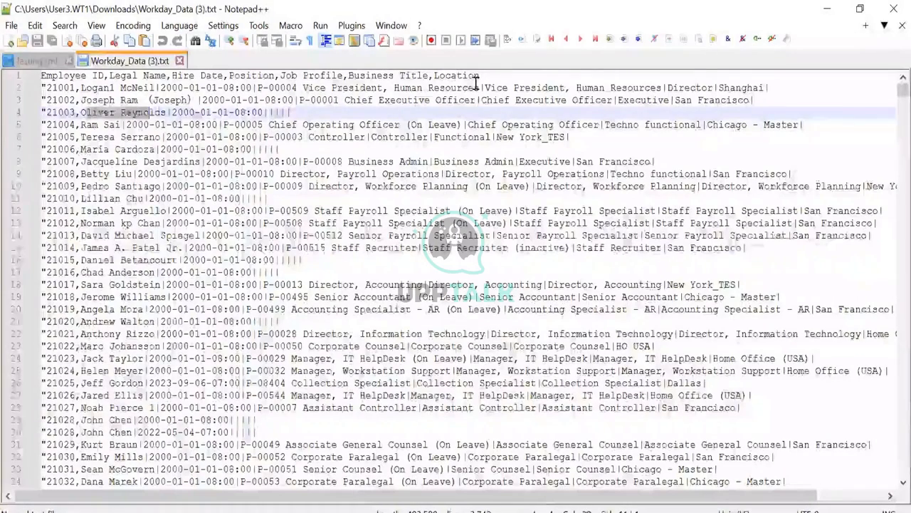
left_click(359, 88)
left_click_drag(478, 88, 296, 88)
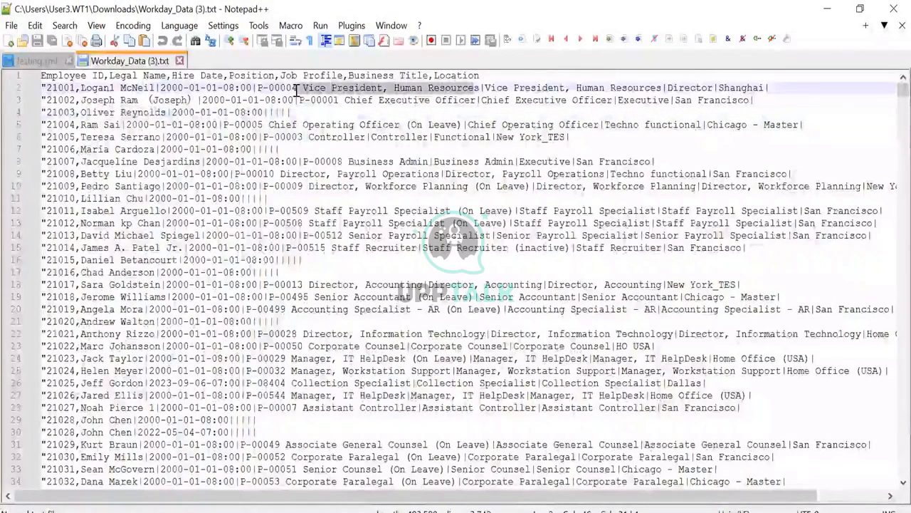